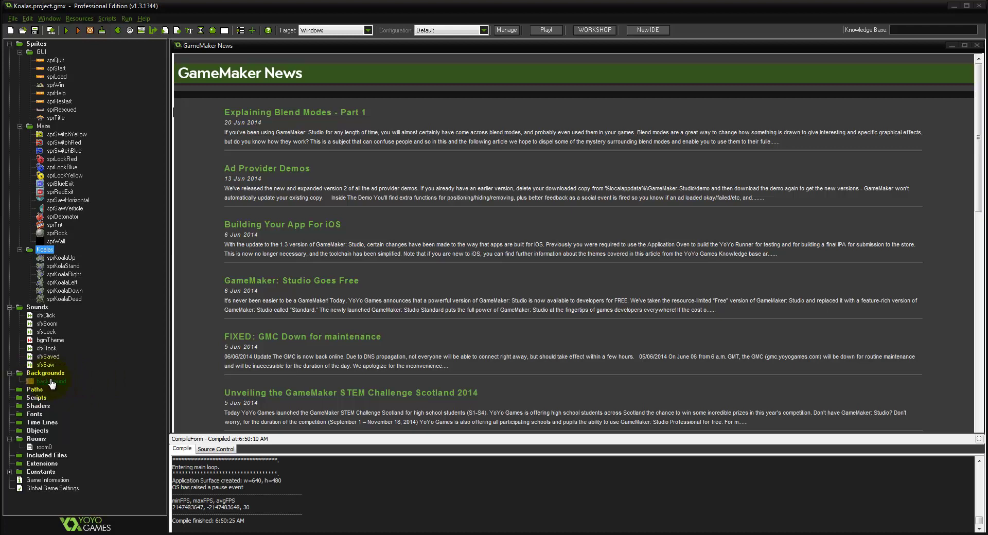
# - Inspect the existing background's properties and image, and close them without changes
pyautogui.doubleClick(52, 381)
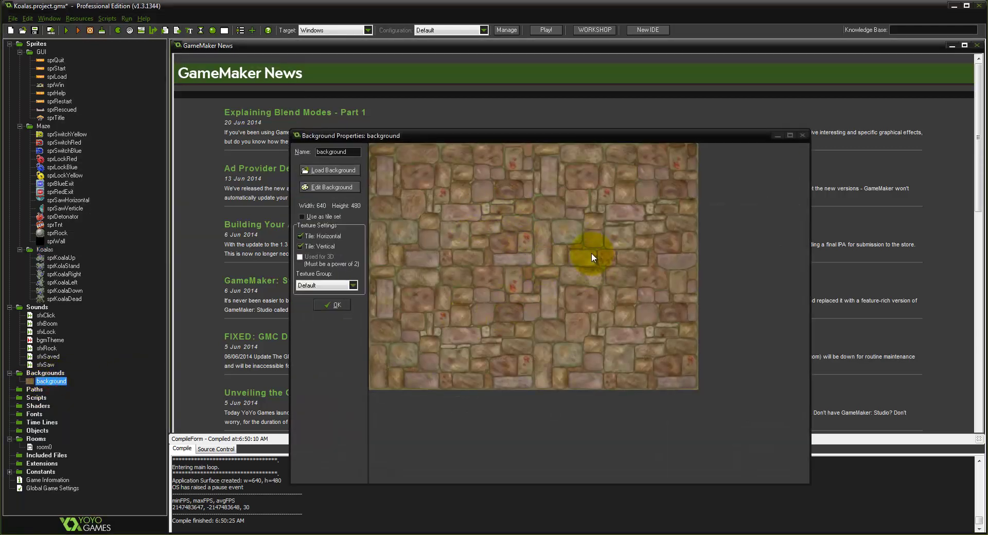
pyautogui.click(802, 135)
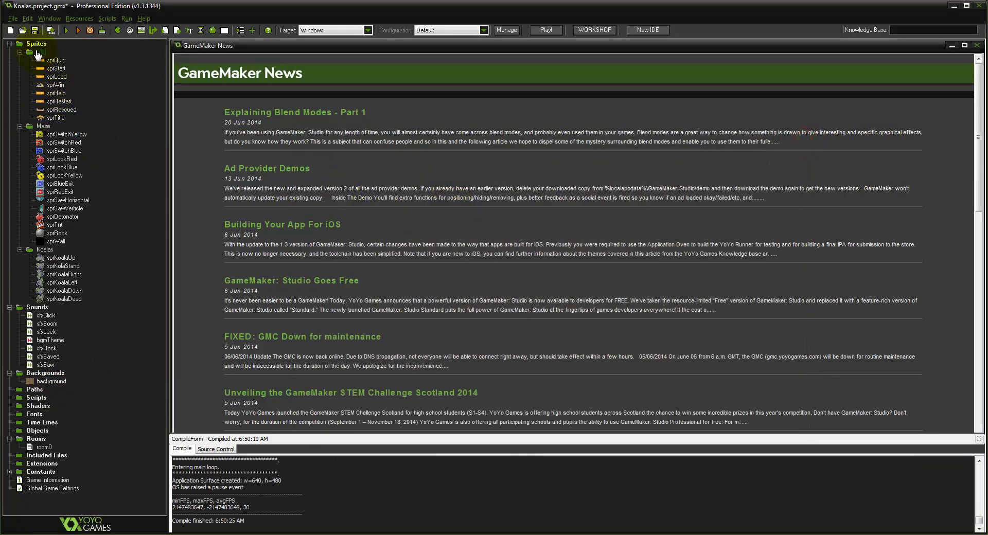
pyautogui.click(55, 143)
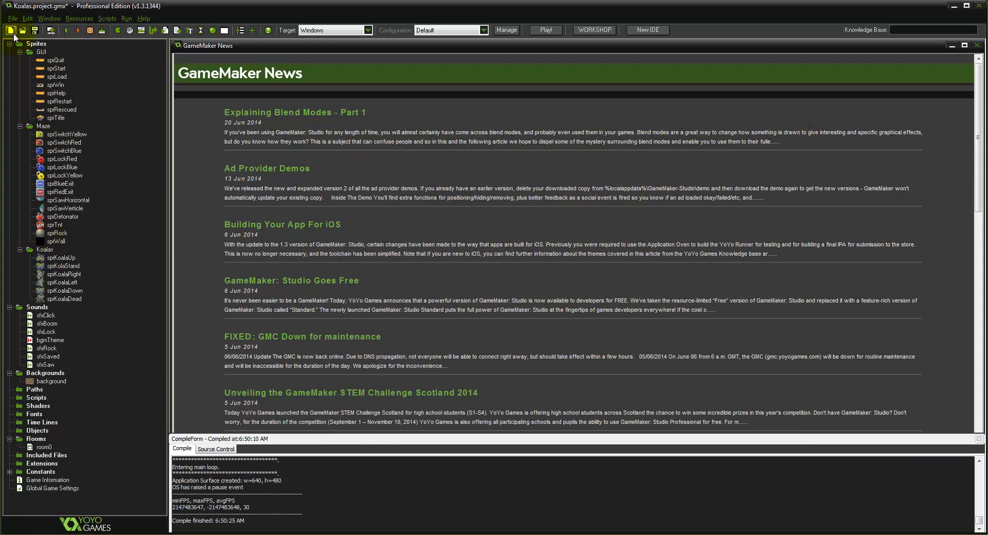
# - Collapse the GUI, Maze and Koalas sprite groups in the resource tree
pyautogui.click(20, 52)
pyautogui.click(23, 61)
pyautogui.click(19, 69)
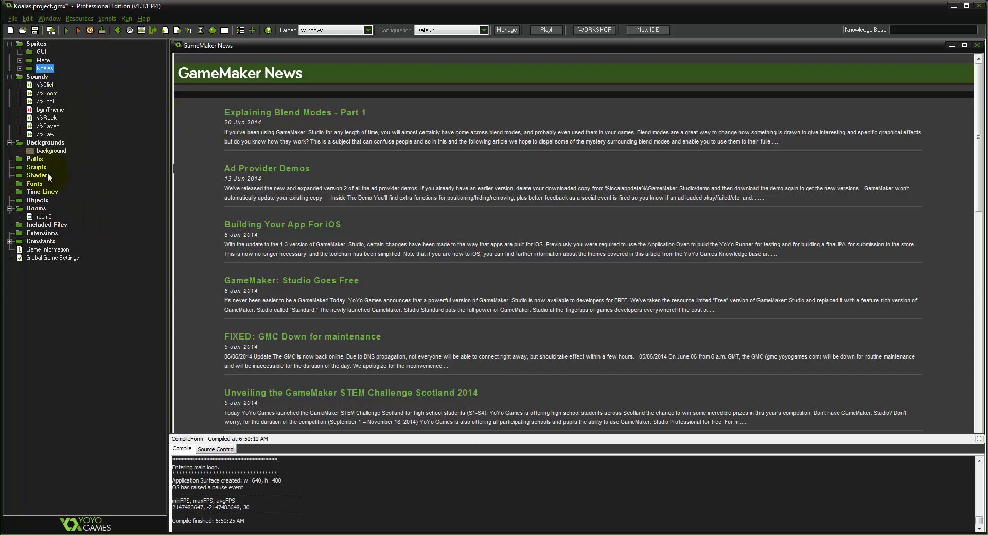
# - Create a new background resource in the Backgrounds group
pyautogui.click(49, 147)
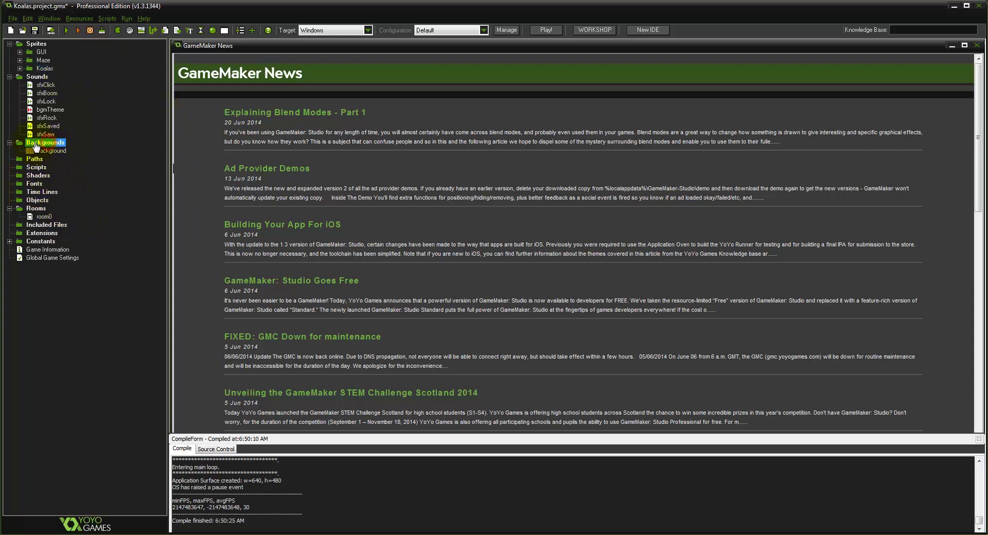
pyautogui.rightClick(57, 148)
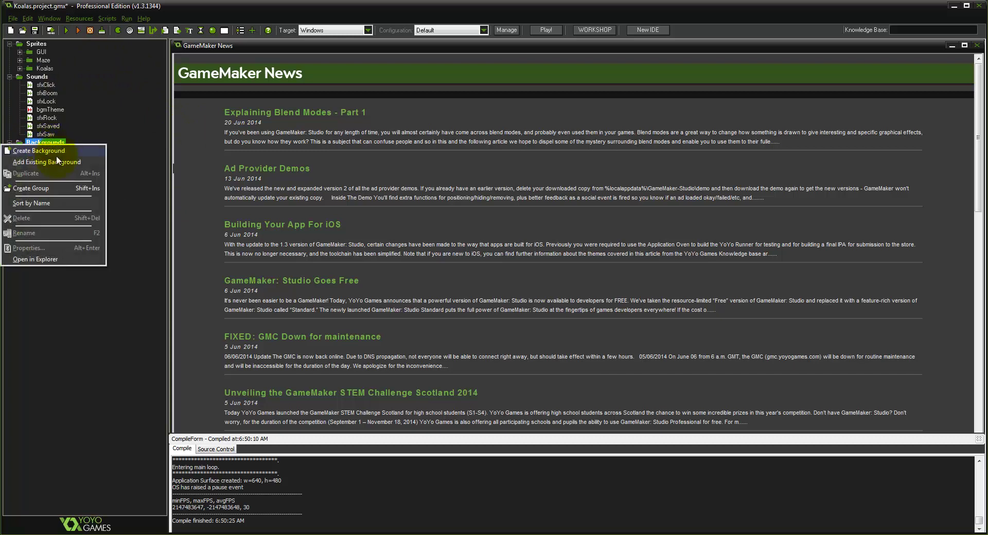
pyautogui.click(54, 149)
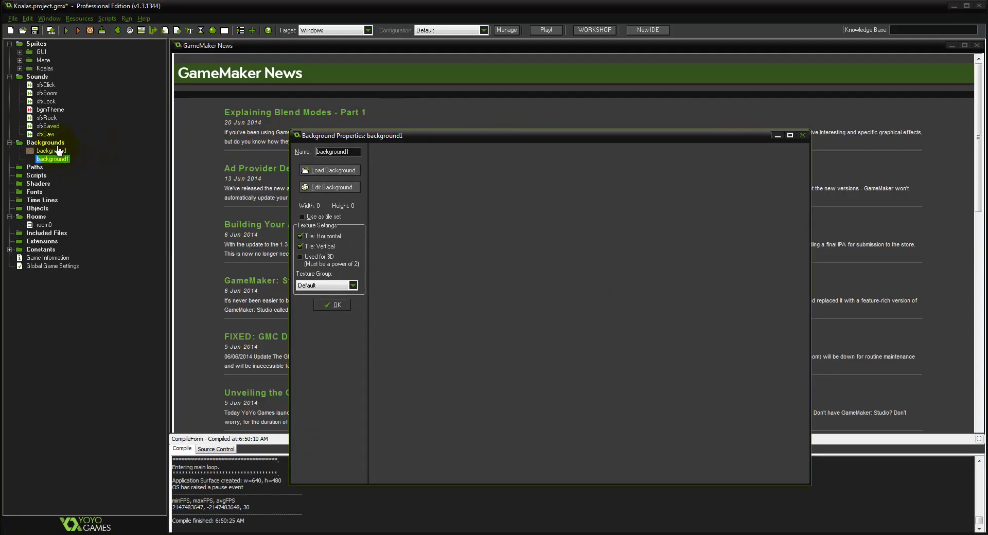
# - Load the Wall_tiles image from the Chapter07 folder into the new background with Remove Background enabled
pyautogui.click(323, 171)
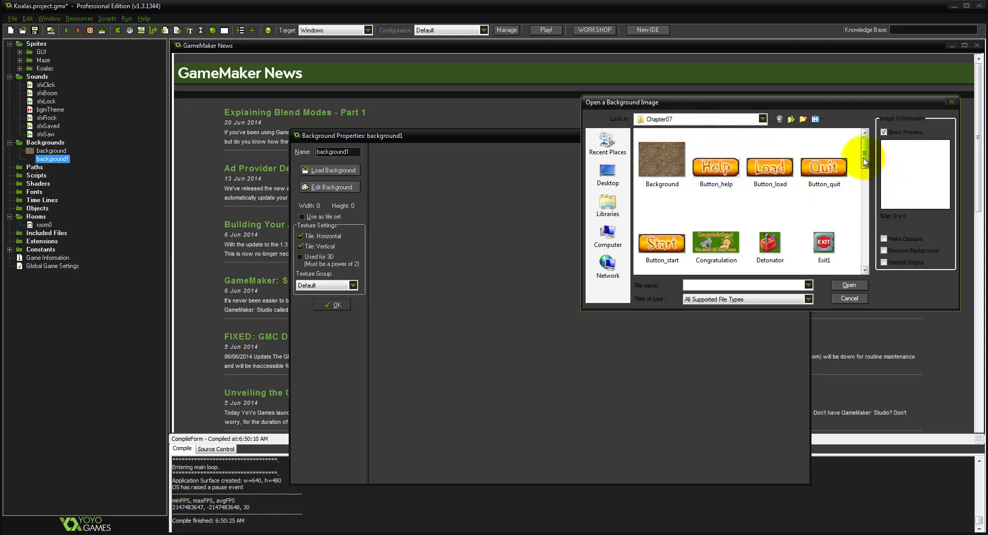
pyautogui.moveTo(864, 161); pyautogui.dragTo(877, 259)
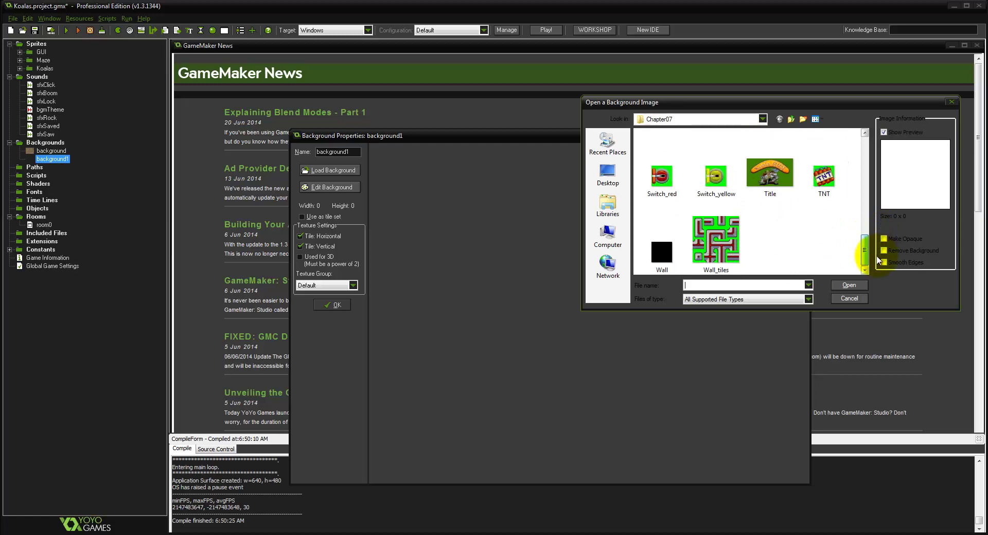
pyautogui.click(721, 246)
pyautogui.click(898, 249)
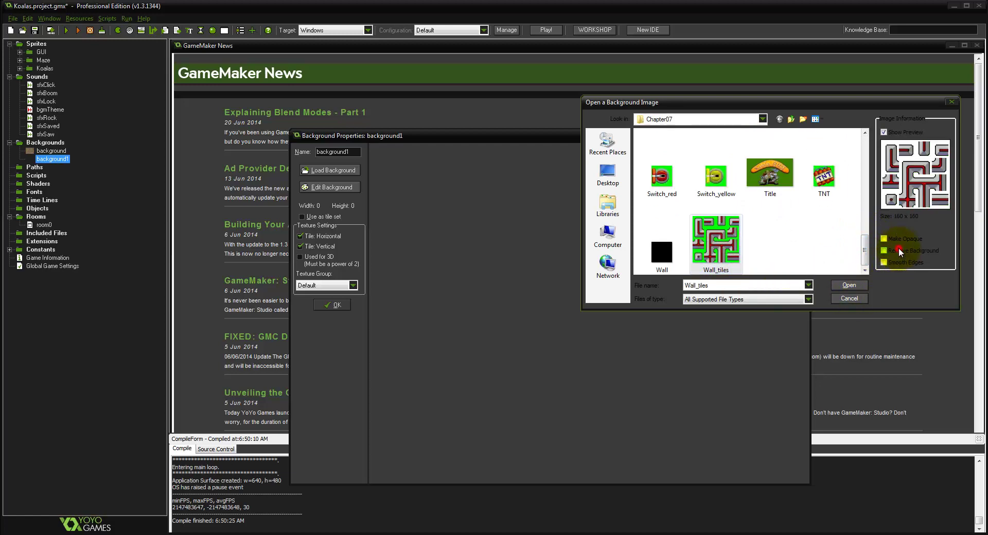
pyautogui.click(913, 251)
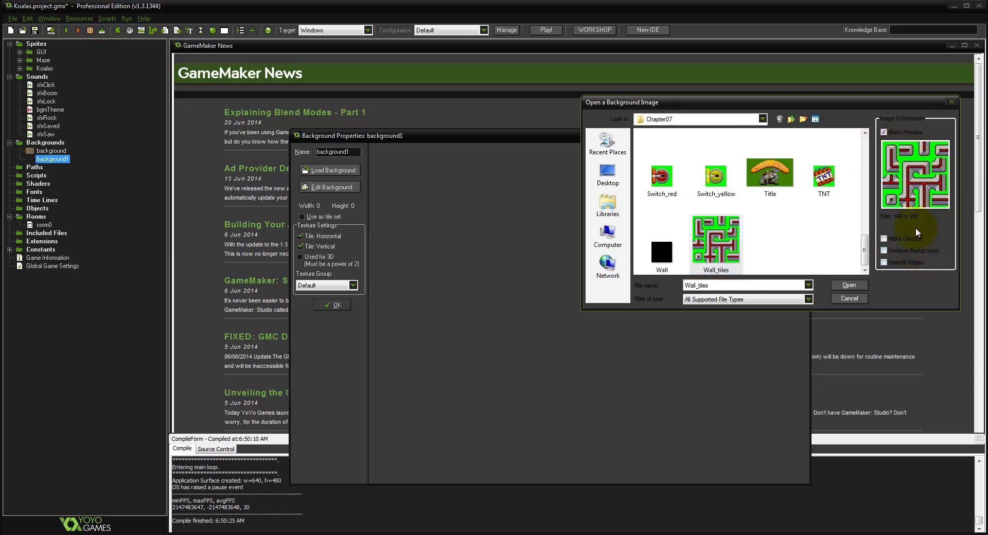
pyautogui.click(906, 250)
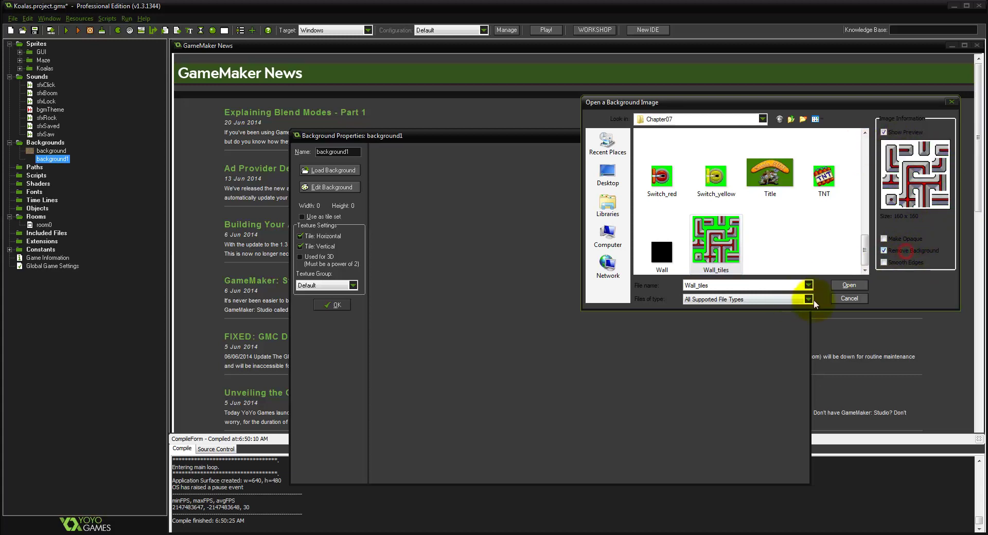
pyautogui.click(859, 284)
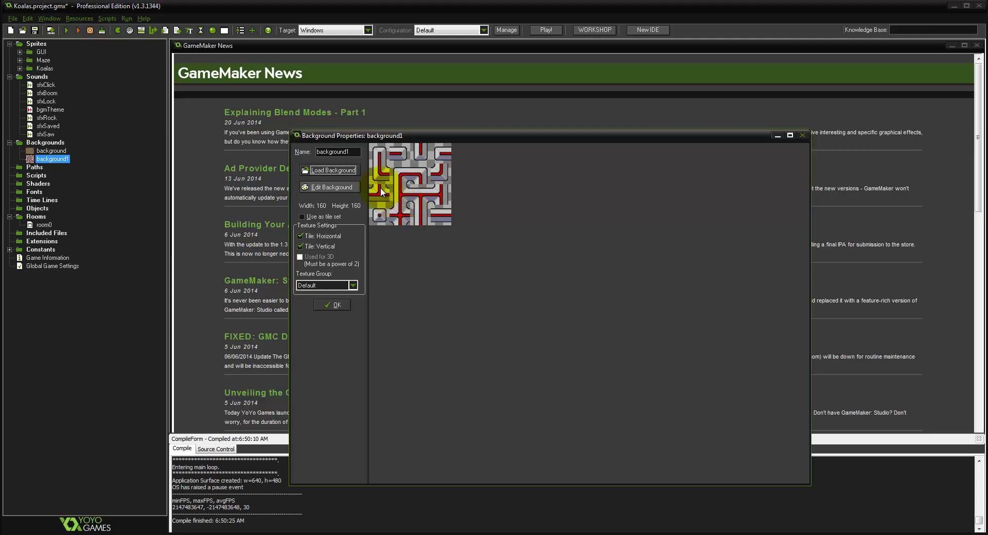
# - Rename the new background as bgiTiles
pyautogui.doubleClick(354, 151)
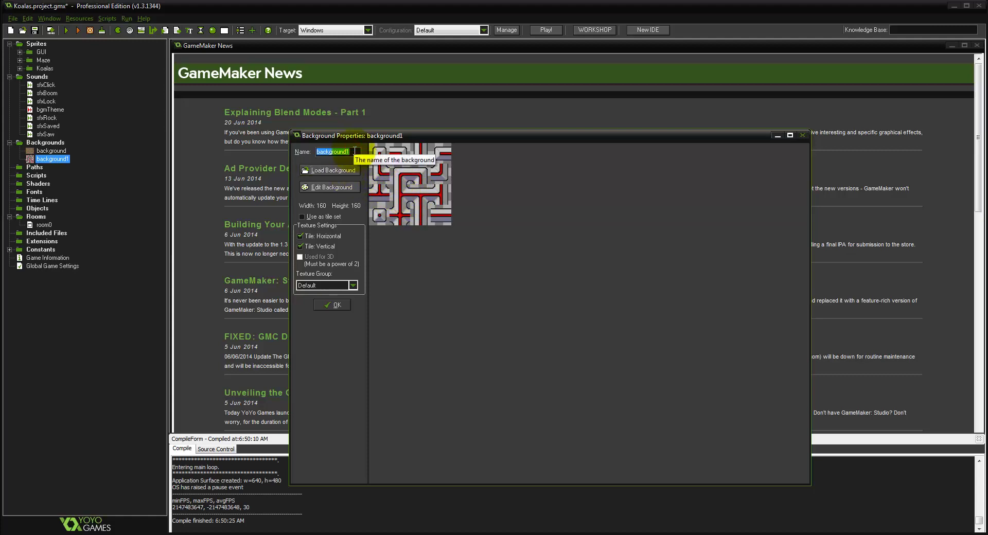
pyautogui.write('bgi')
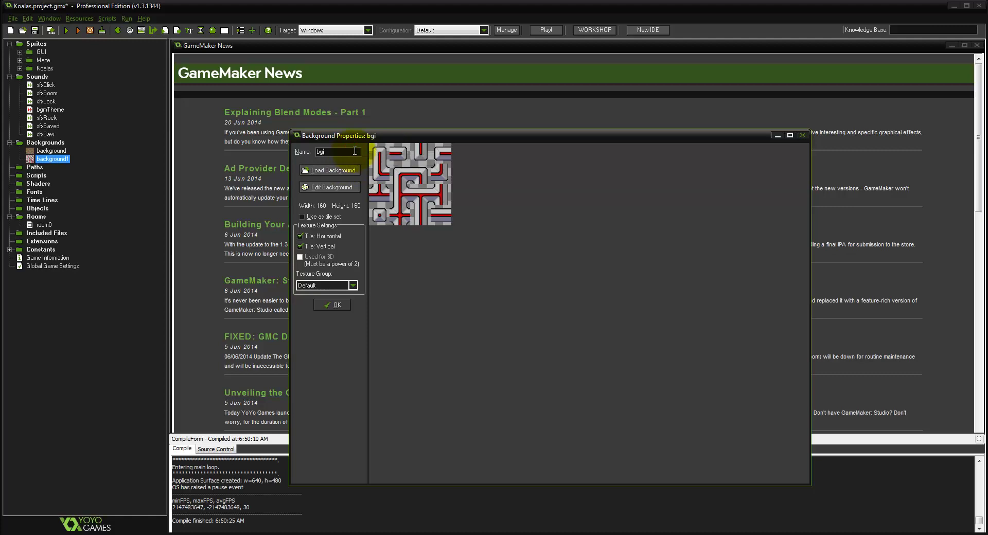
pyautogui.write('Tiles')
# - Enable bgiTiles as a tile set and set its tile width and tile height to 40
pyautogui.click(301, 217)
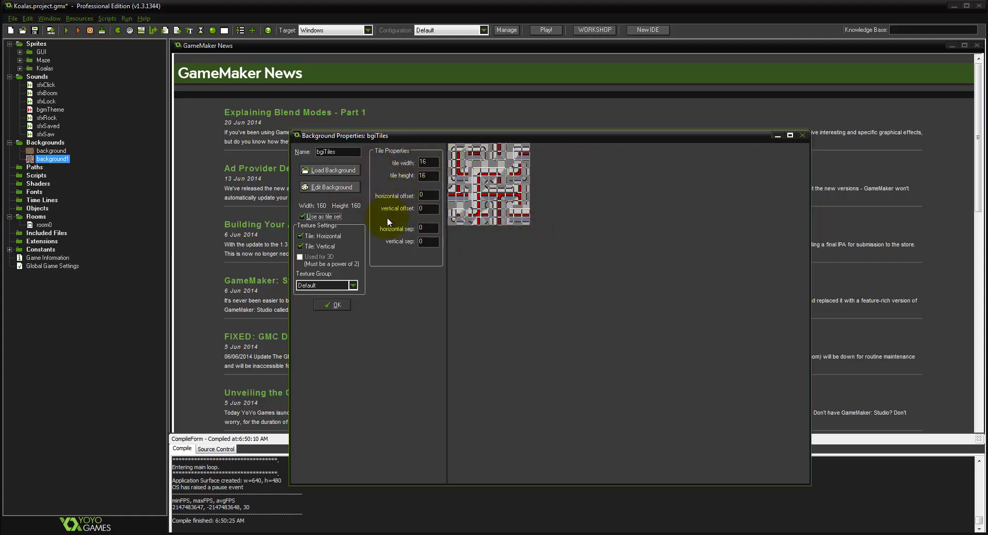
pyautogui.doubleClick(427, 163)
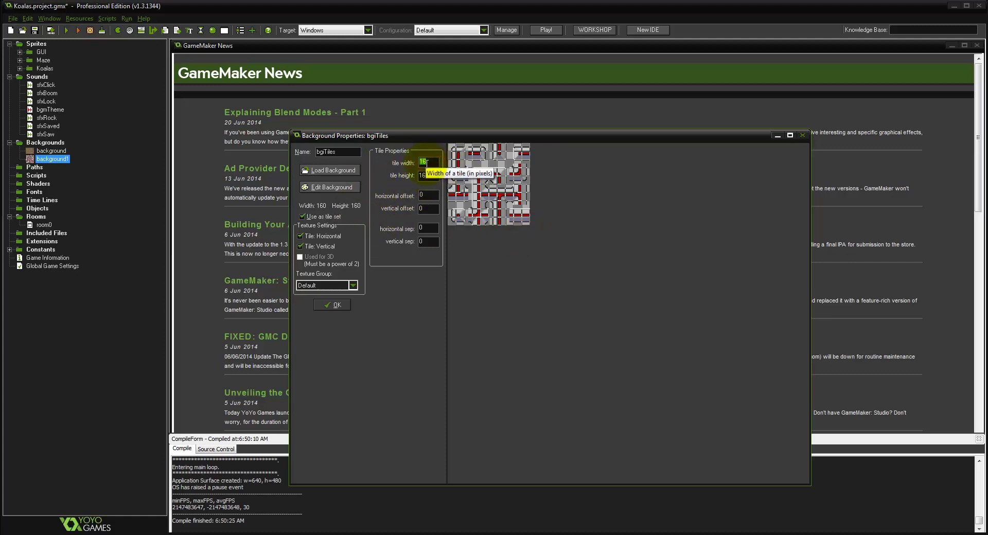
pyautogui.write('40')
pyautogui.doubleClick(429, 178)
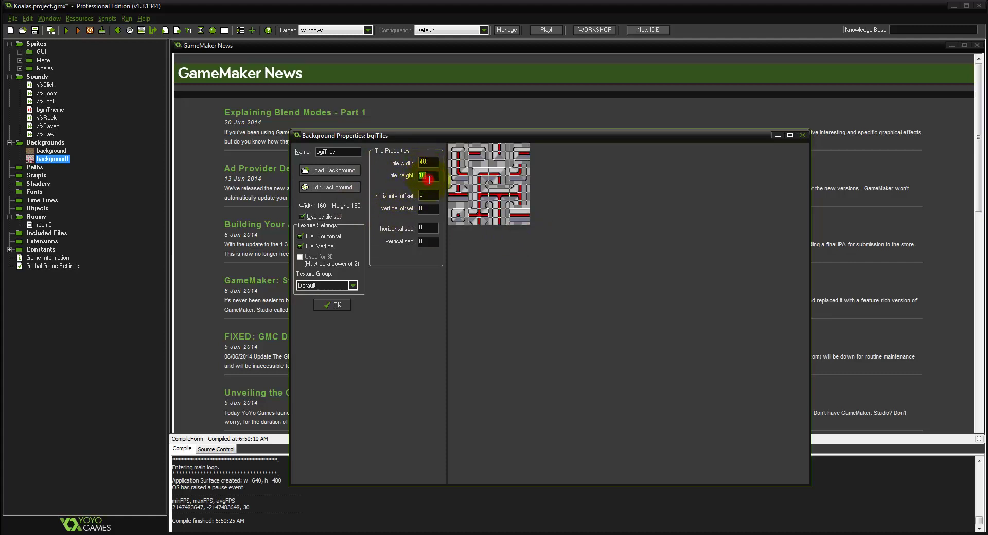
pyautogui.write('40')
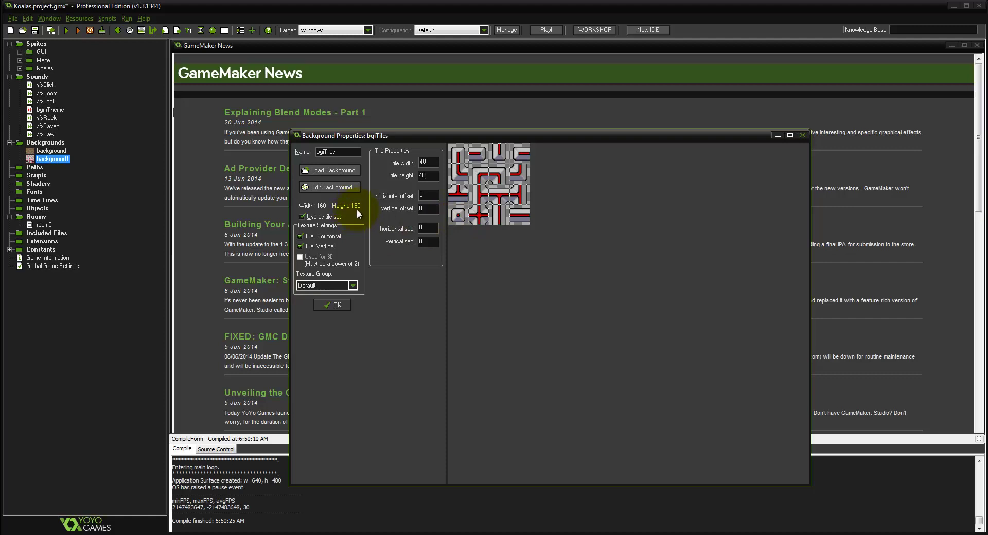
# - Set the tile set's horizontal and vertical offsets to 12
pyautogui.doubleClick(423, 196)
pyautogui.write('12')
pyautogui.doubleClick(429, 209)
pyautogui.write('12')
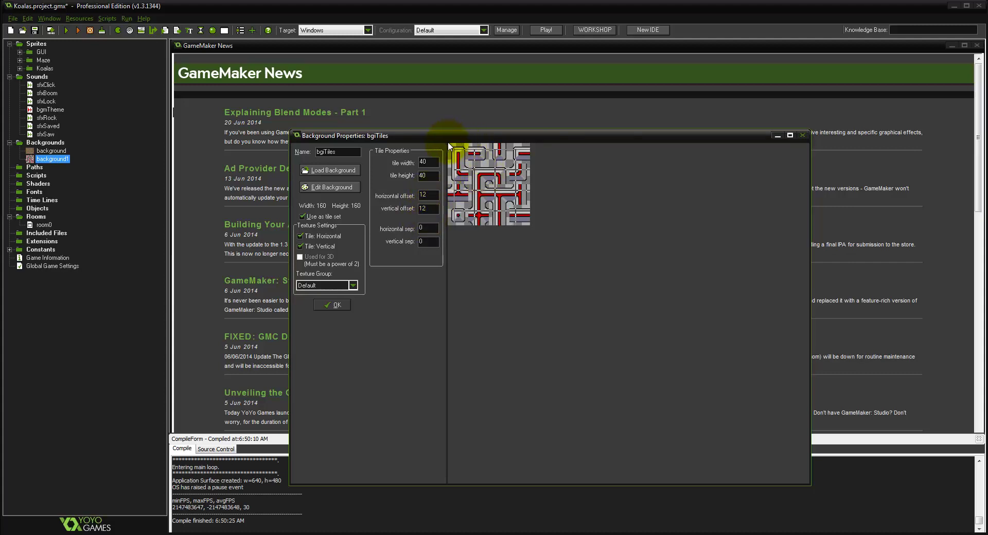
# - Return the tile set's vertical and horizontal offsets to 0
pyautogui.doubleClick(432, 195)
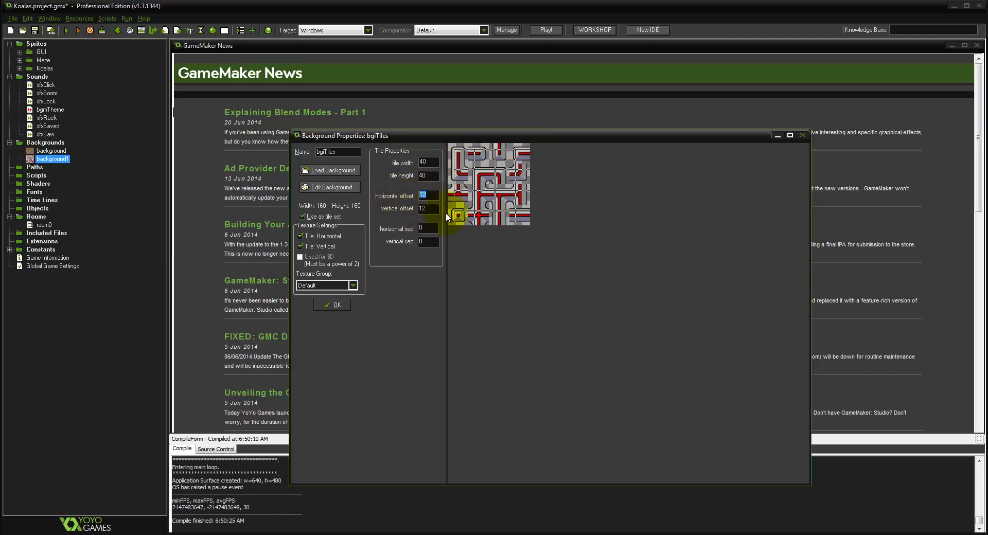
pyautogui.doubleClick(434, 208)
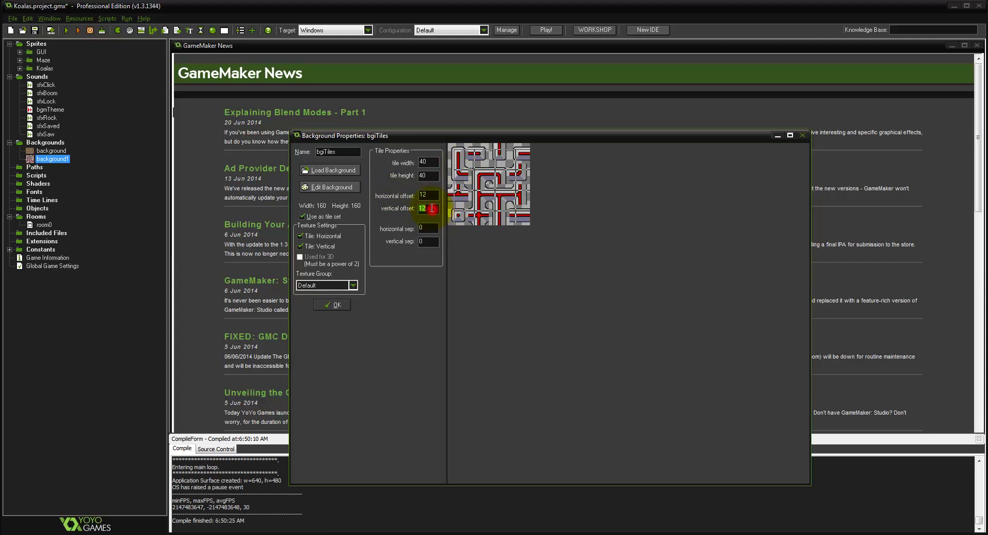
pyautogui.write('0')
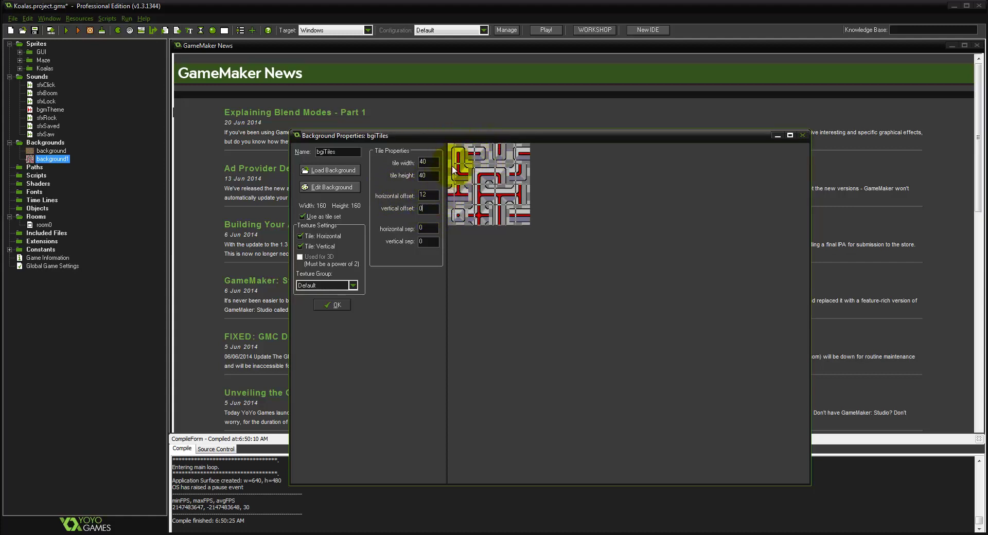
pyautogui.doubleClick(425, 196)
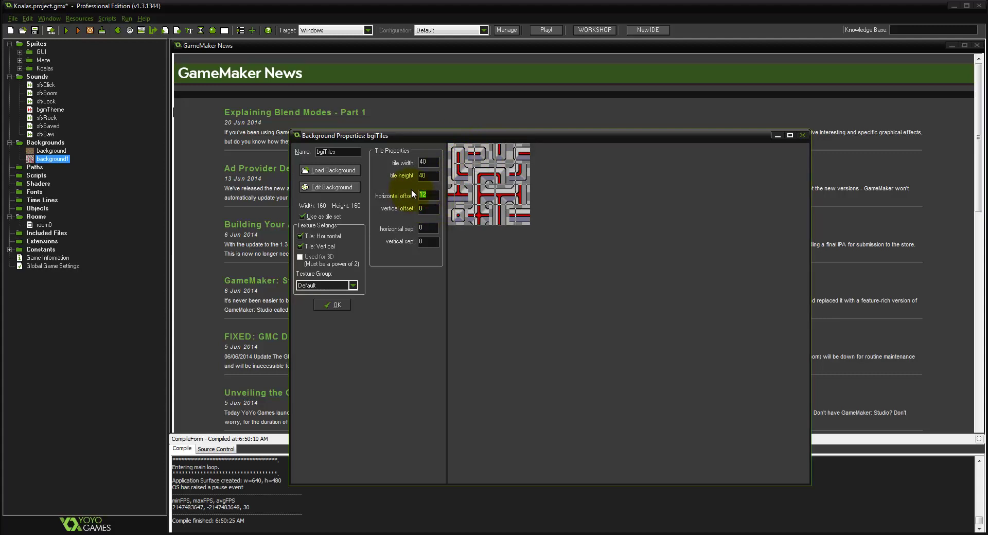
pyautogui.write('0')
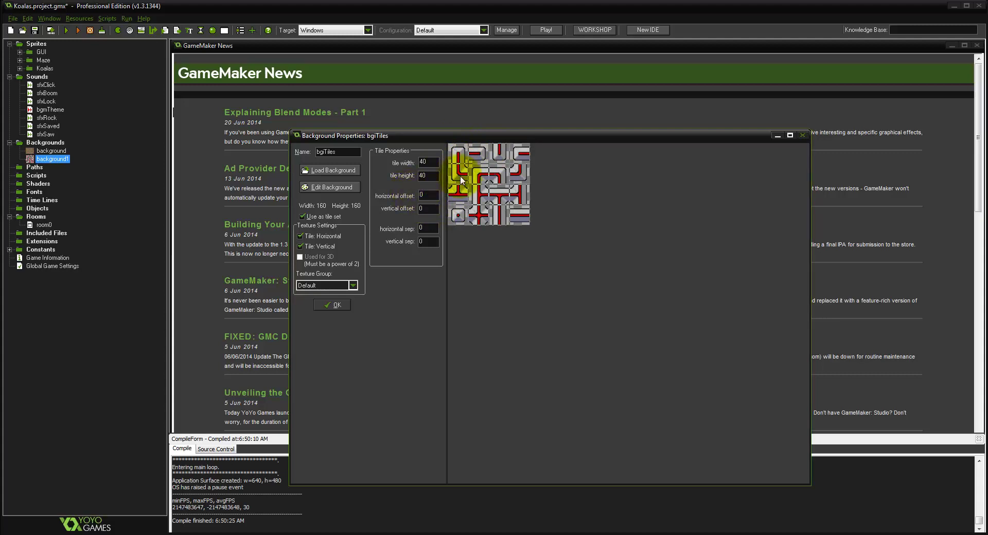
# - Set the horizontal and vertical separation between the tiles to 8
pyautogui.doubleClick(424, 229)
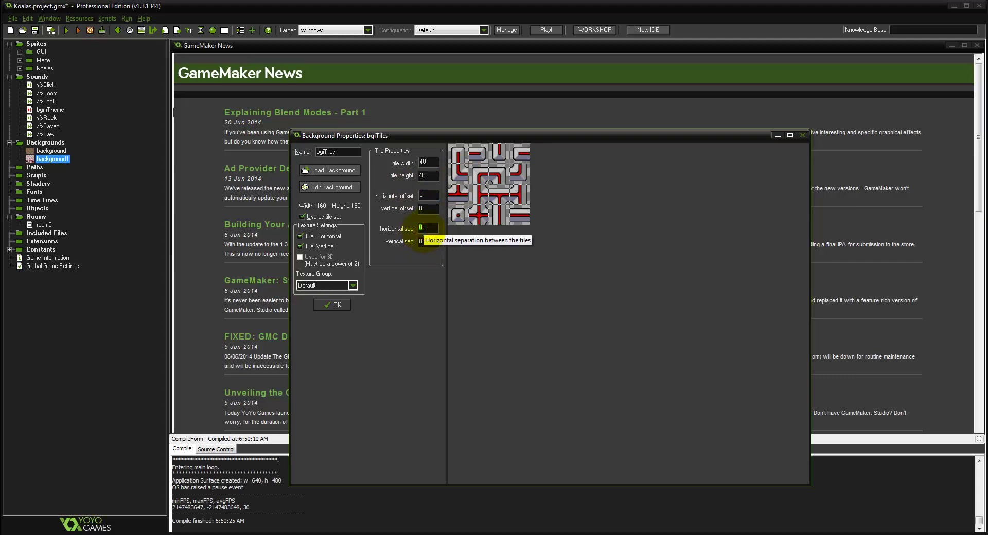
pyautogui.write('8')
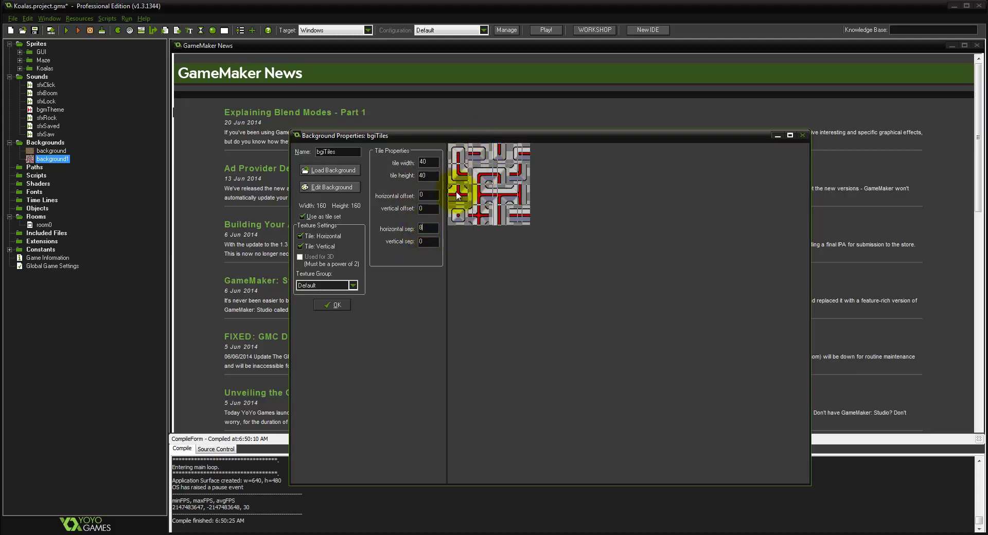
pyautogui.press('Tab')
pyautogui.write('8')
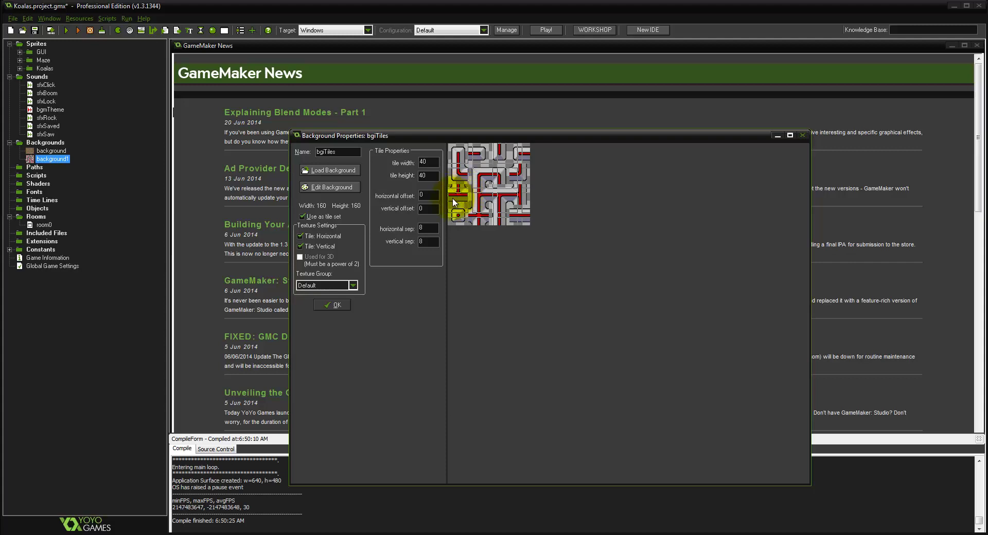
# - Change the horizontal and vertical tile separation to 1
pyautogui.doubleClick(431, 226)
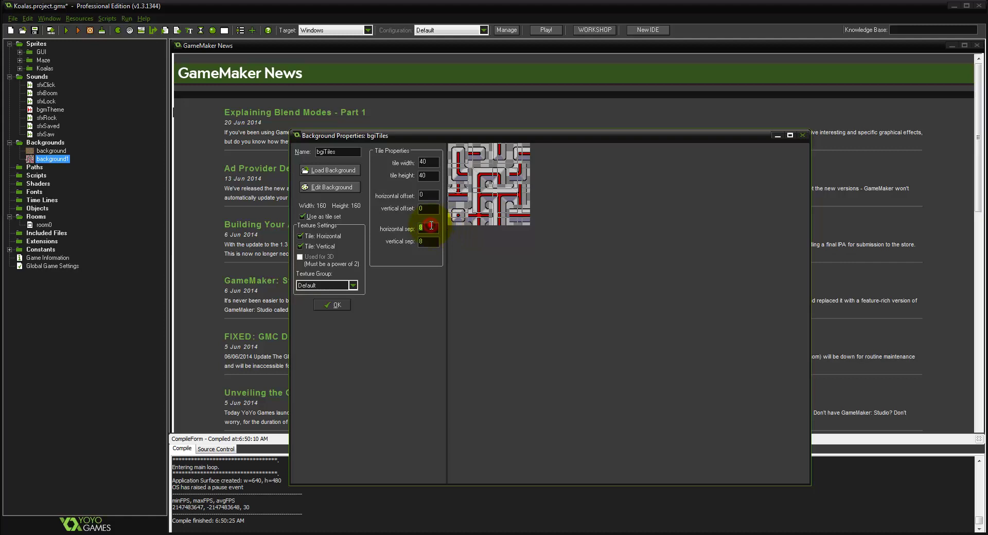
pyautogui.press('BackSpace')
pyautogui.write('1')
pyautogui.doubleClick(435, 245)
pyautogui.press('BackSpace')
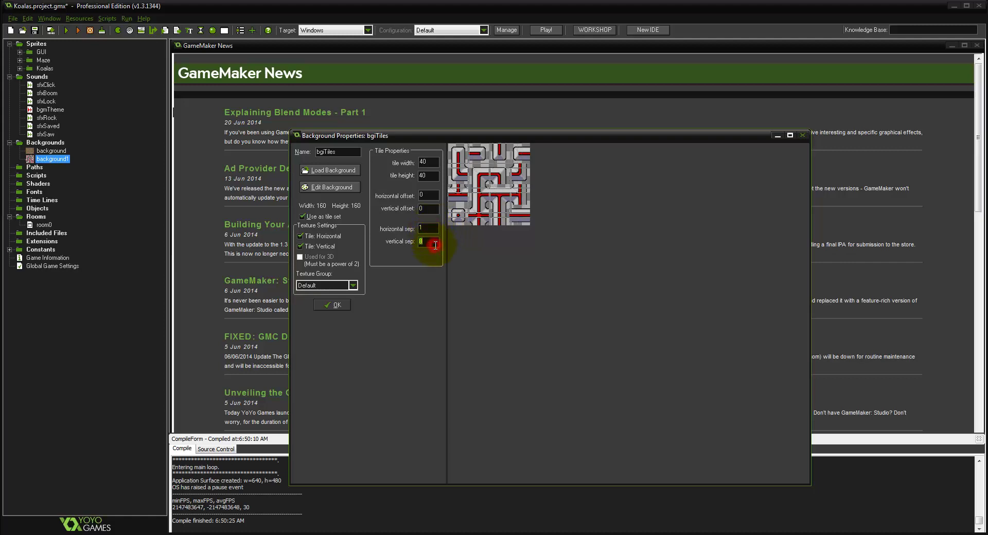
pyautogui.write('1')
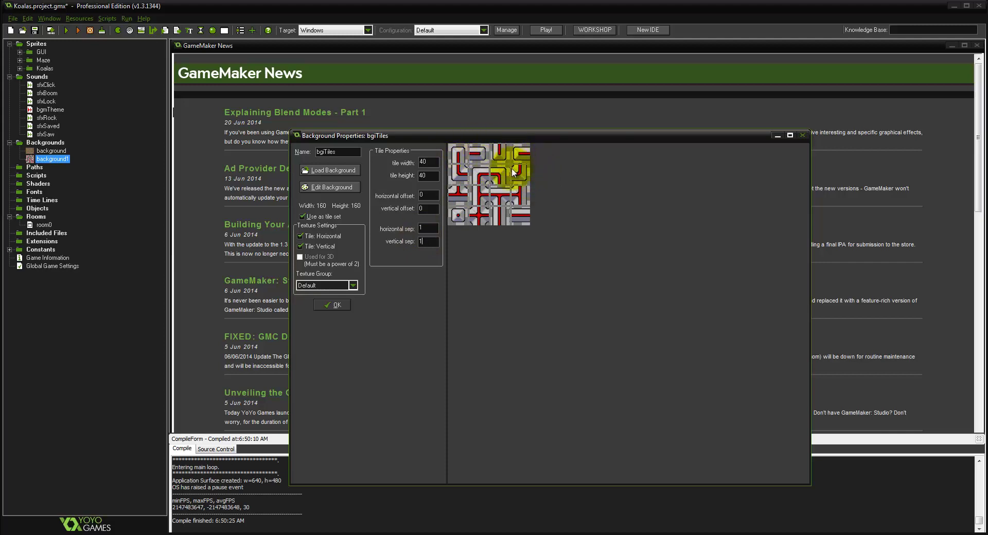
# - Return the horizontal and vertical tile separation to 0 and accept the bgiTiles background properties
pyautogui.doubleClick(425, 227)
pyautogui.write('0')
pyautogui.doubleClick(429, 240)
pyautogui.write('0')
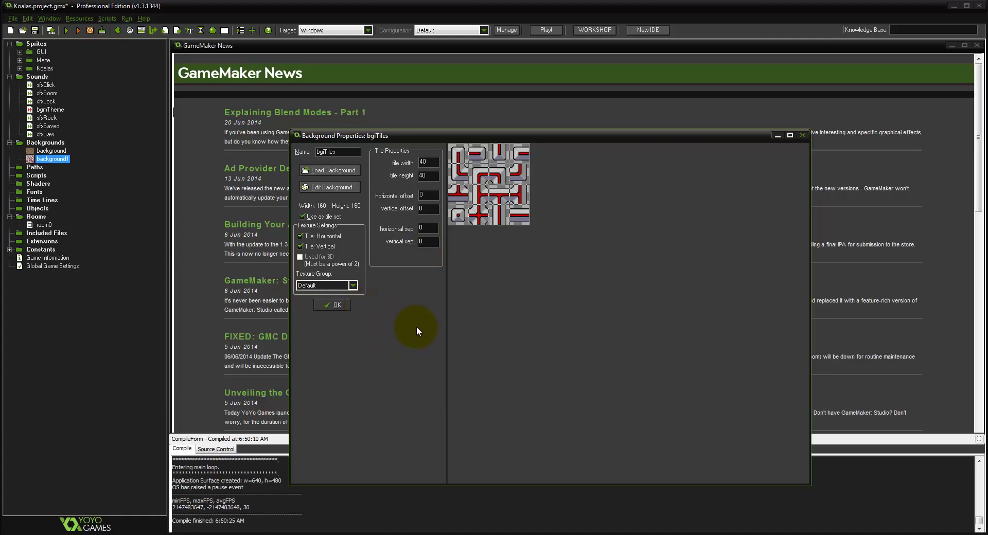
pyautogui.click(330, 306)
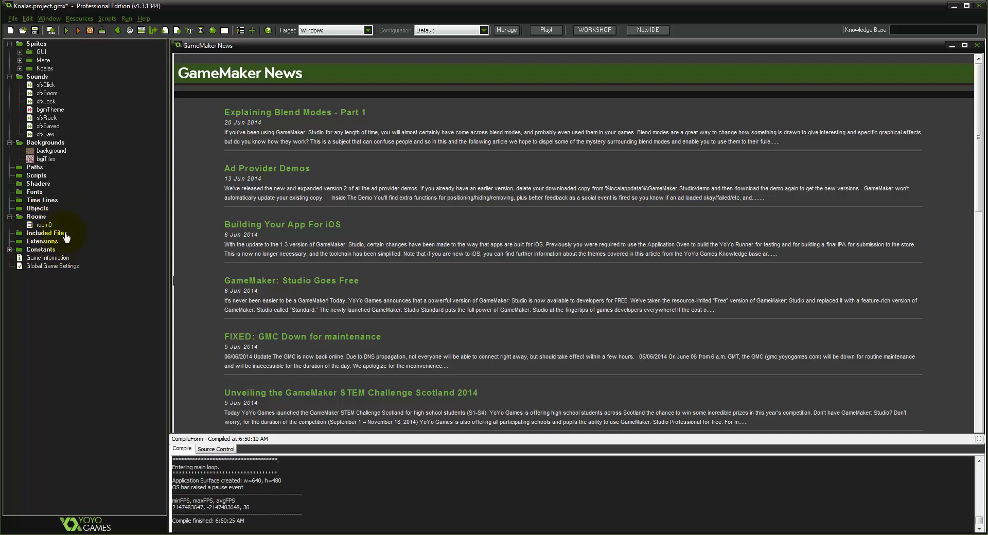
# - Open room0 for editing and move its properties window higher in the workspace
pyautogui.click(43, 225)
pyautogui.doubleClick(43, 225)
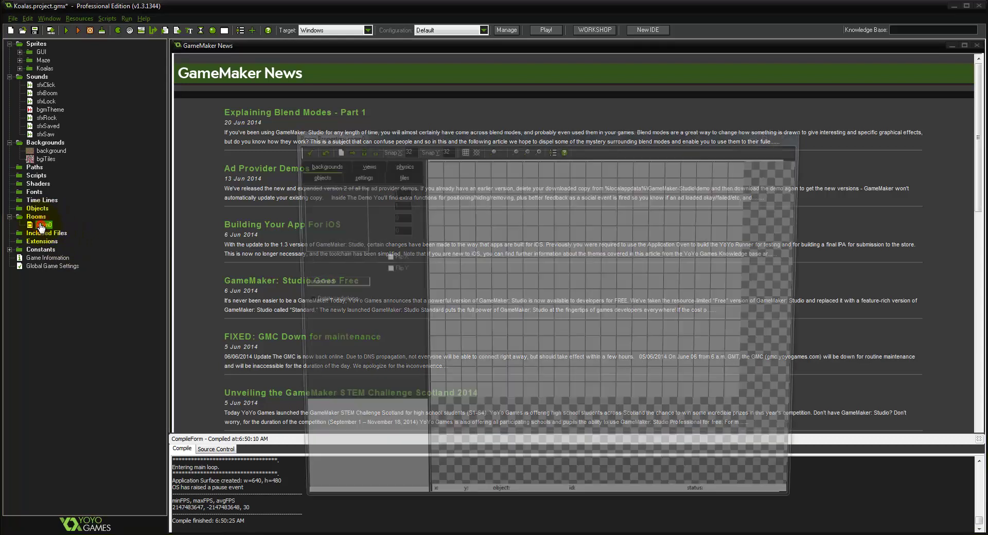
pyautogui.moveTo(575, 132); pyautogui.dragTo(546, 77)
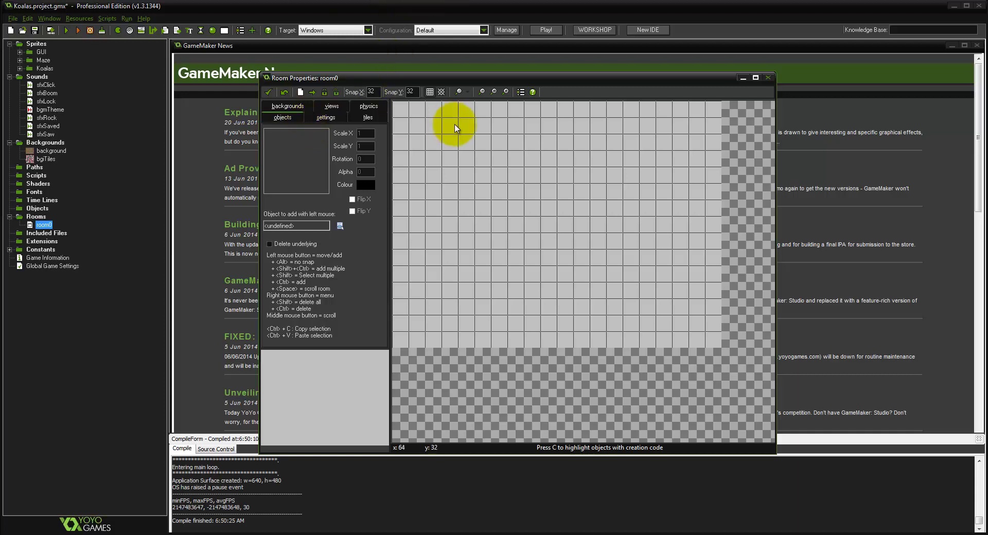
# - Assign the background image to Background 0 of room0 and turn off drawing of the background color
pyautogui.click(282, 165)
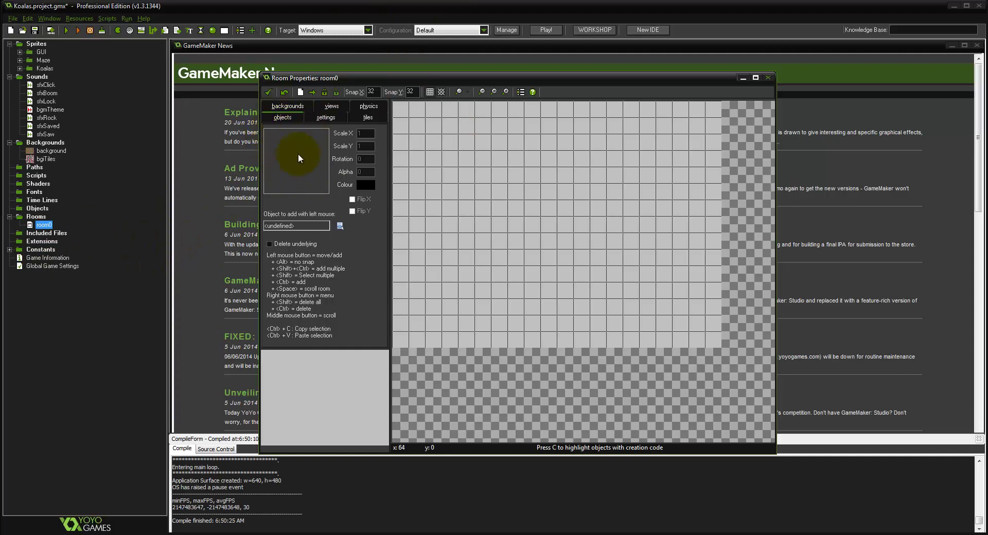
pyautogui.click(284, 106)
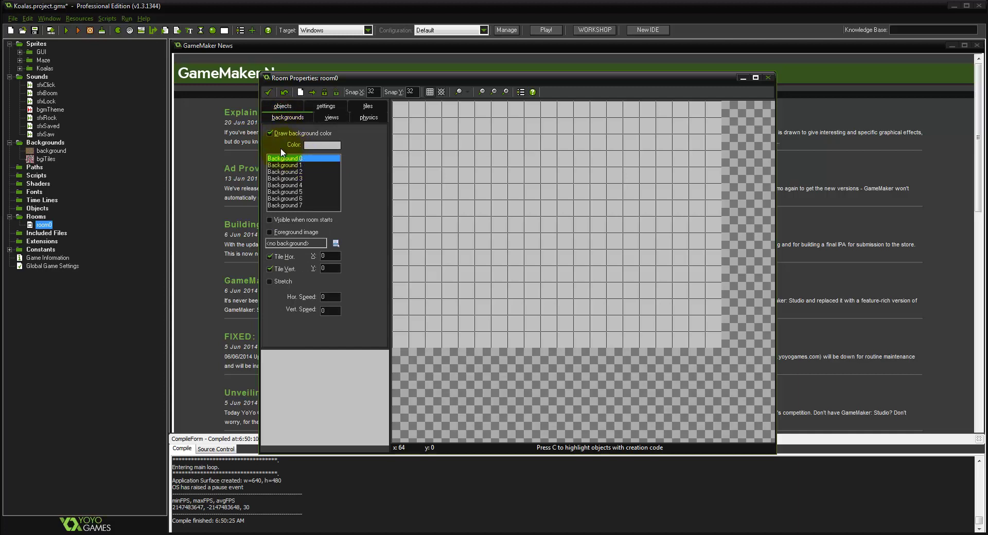
pyautogui.click(302, 245)
pyautogui.click(350, 267)
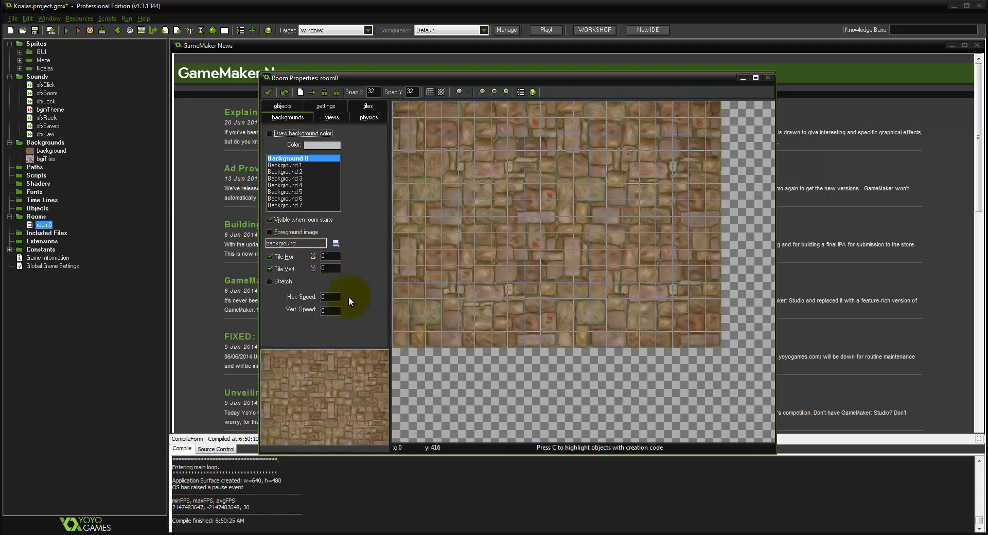
# - Set the room's horizontal and vertical grid snap to 40
pyautogui.doubleClick(371, 92)
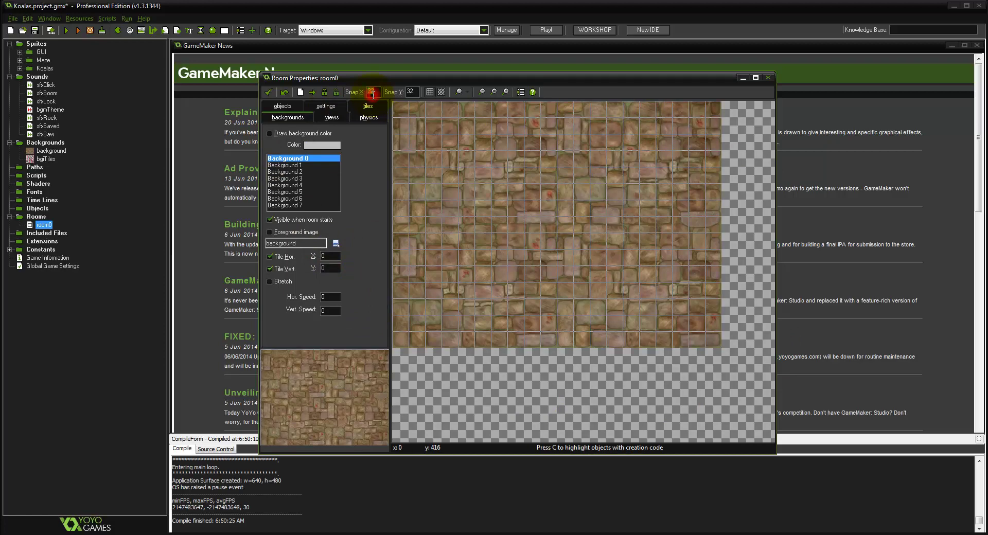
pyautogui.write('40')
pyautogui.doubleClick(410, 91)
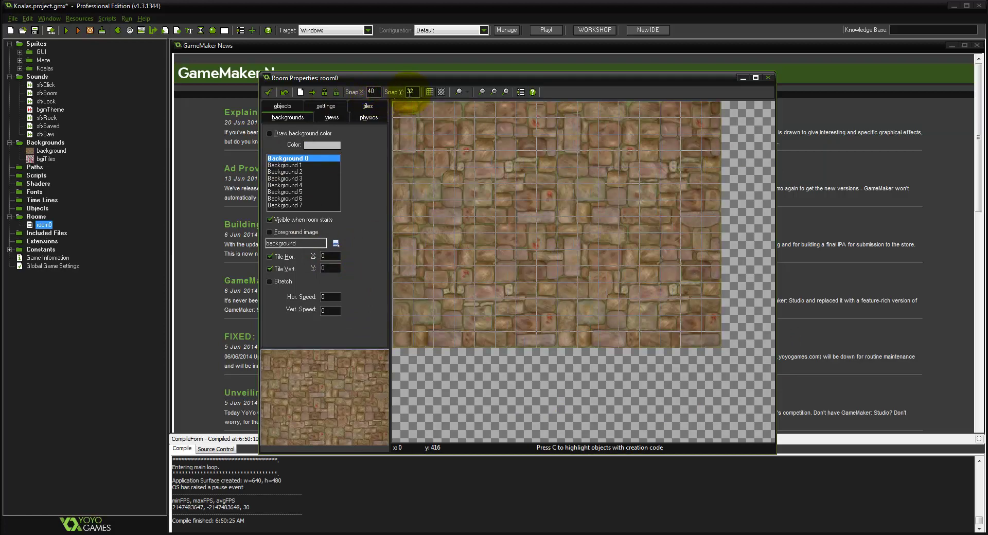
pyautogui.write('40')
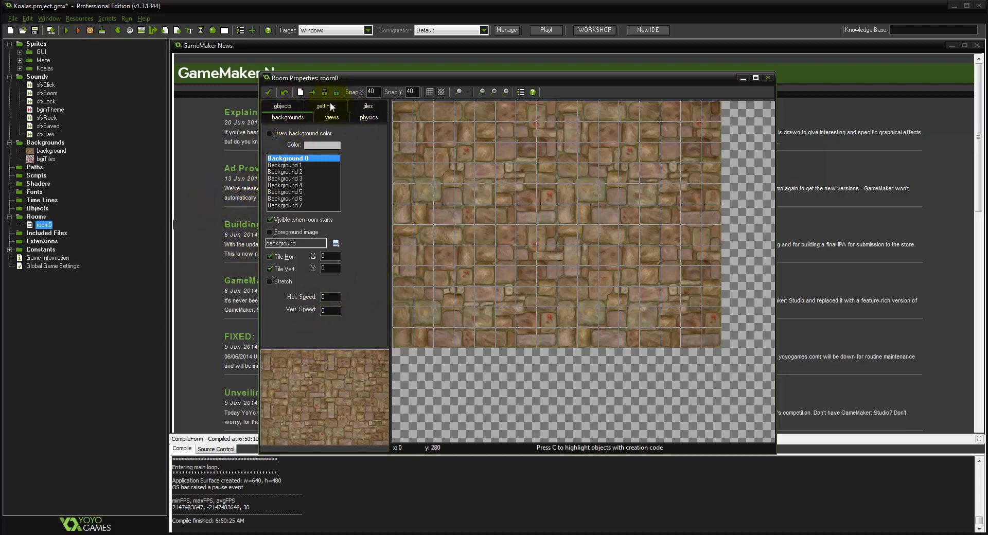
# - Display the room's tile settings, try background as the tile set, and return the tile set to bgiTiles
pyautogui.click(366, 107)
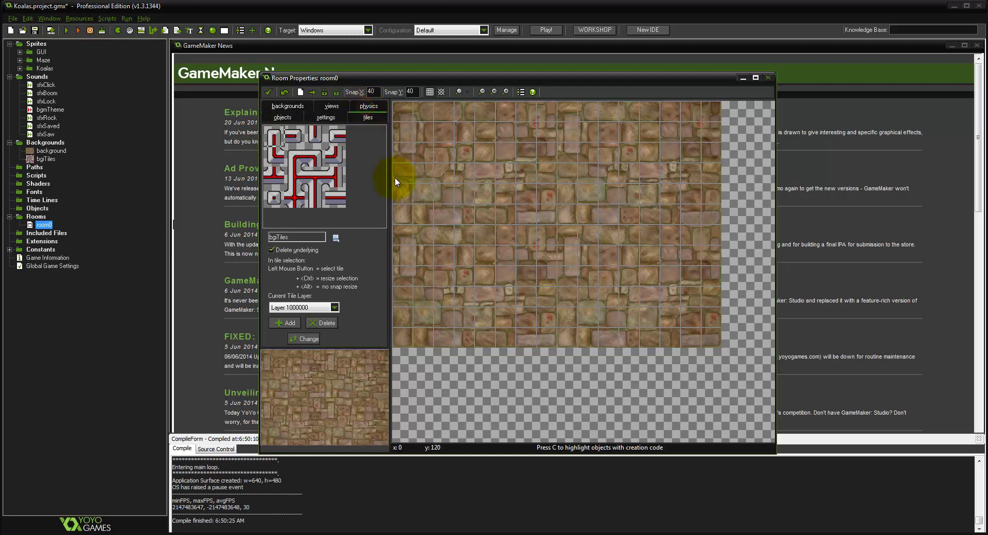
pyautogui.click(288, 237)
pyautogui.click(321, 251)
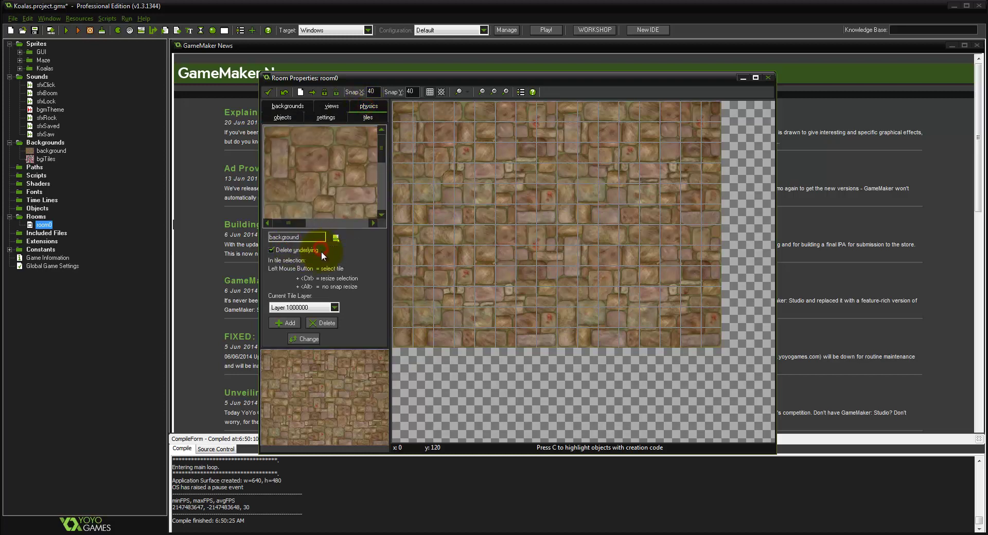
pyautogui.click(340, 147)
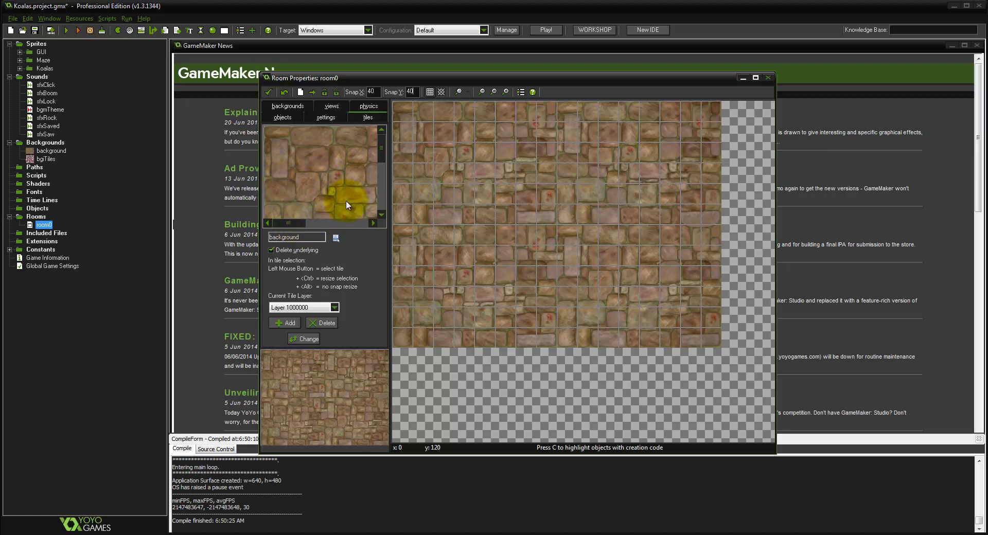
pyautogui.click(314, 237)
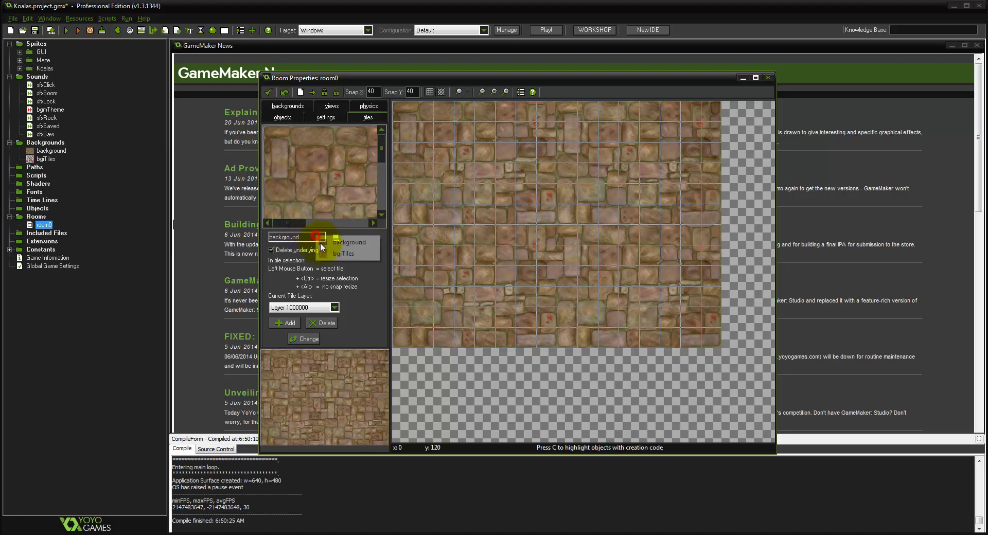
pyautogui.click(362, 254)
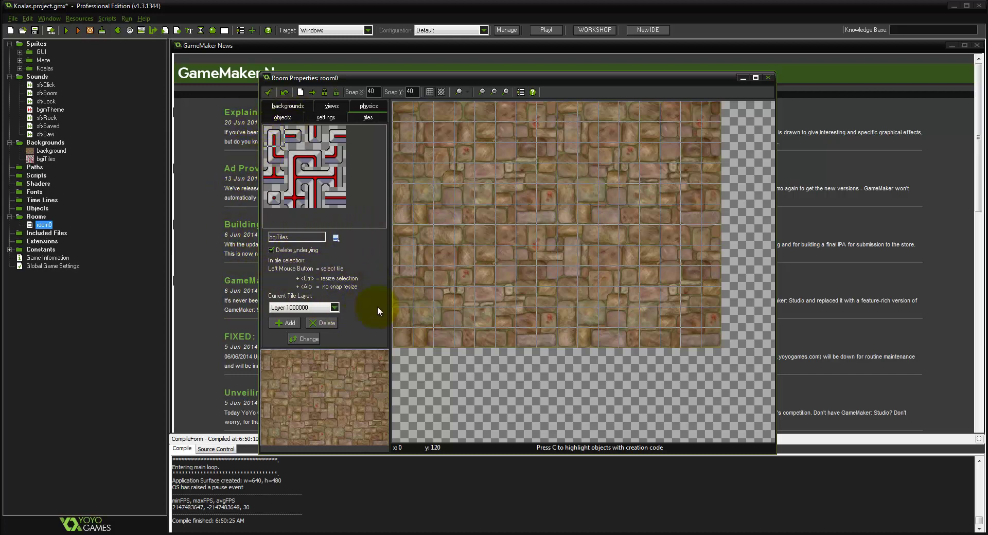
pyautogui.click(296, 310)
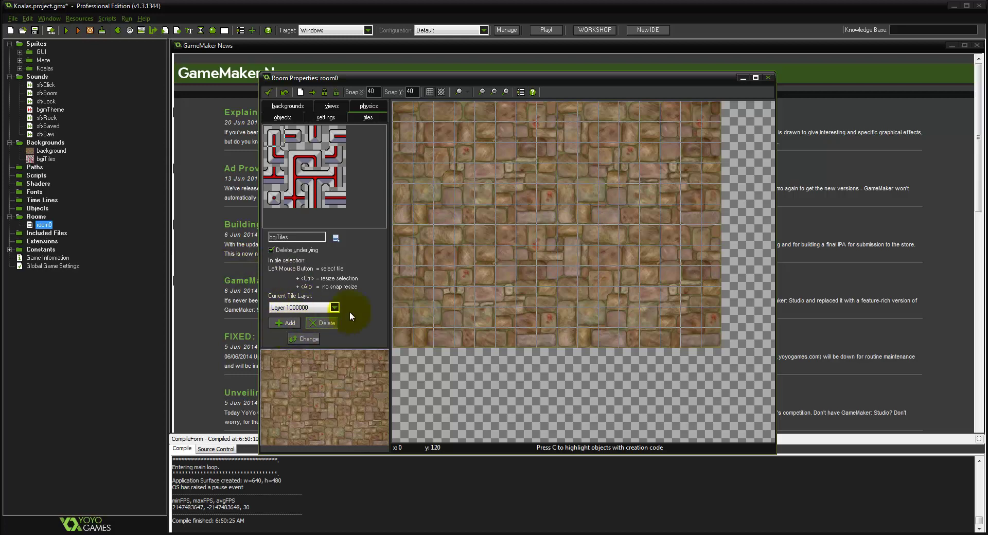
pyautogui.click(335, 308)
pyautogui.click(286, 315)
pyautogui.click(287, 324)
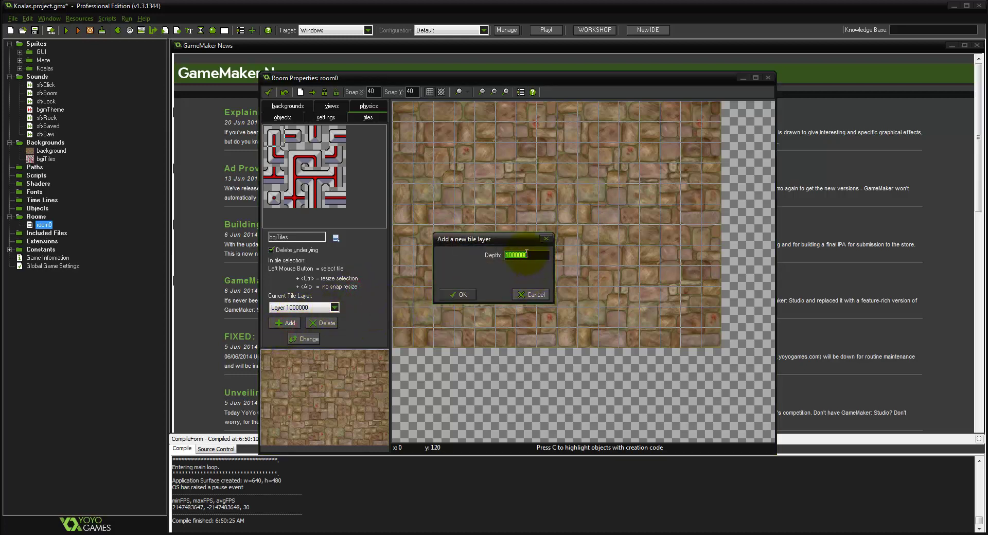
pyautogui.click(536, 258)
pyautogui.click(535, 297)
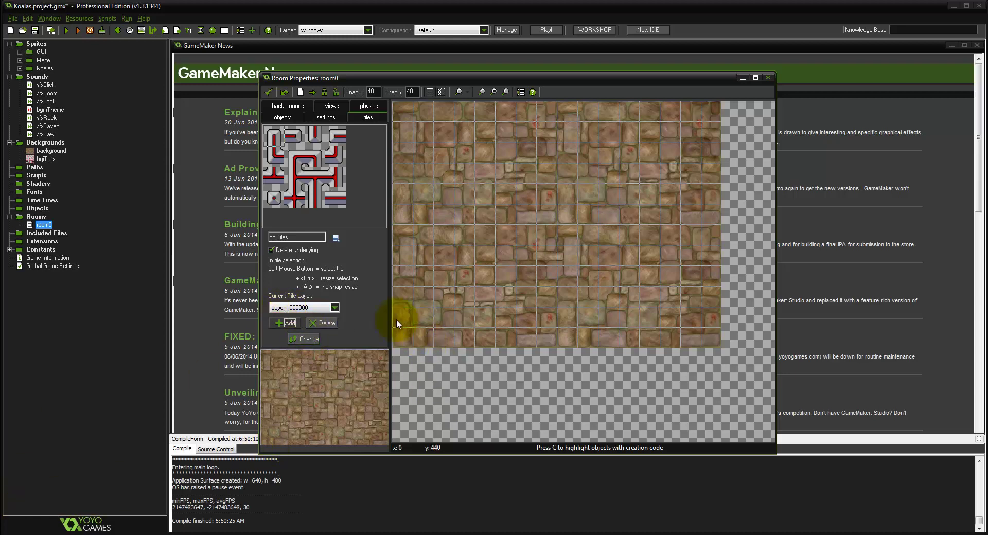
# - Place several copies of the right-end horizontal wall tile in scattered cells around the middle of the room
pyautogui.click(292, 152)
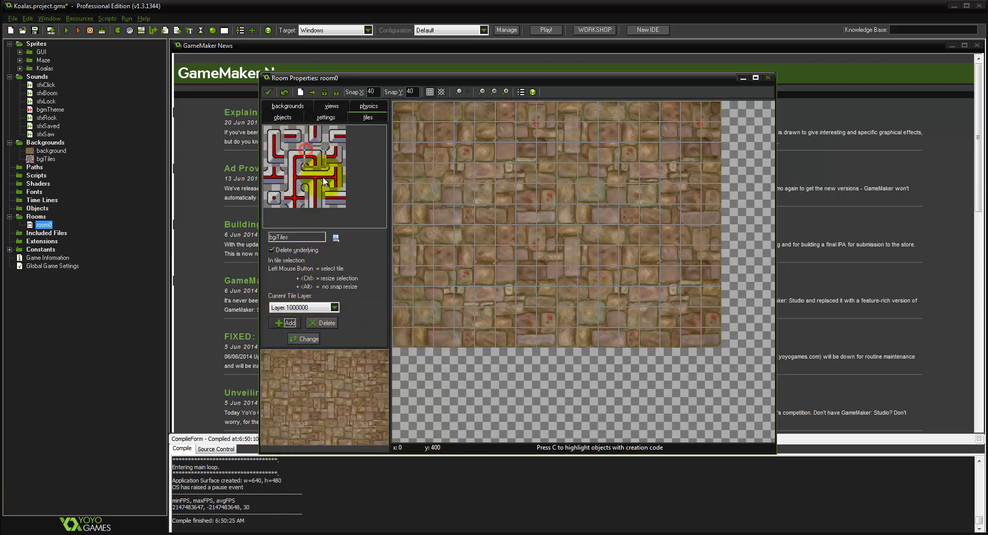
pyautogui.click(278, 192)
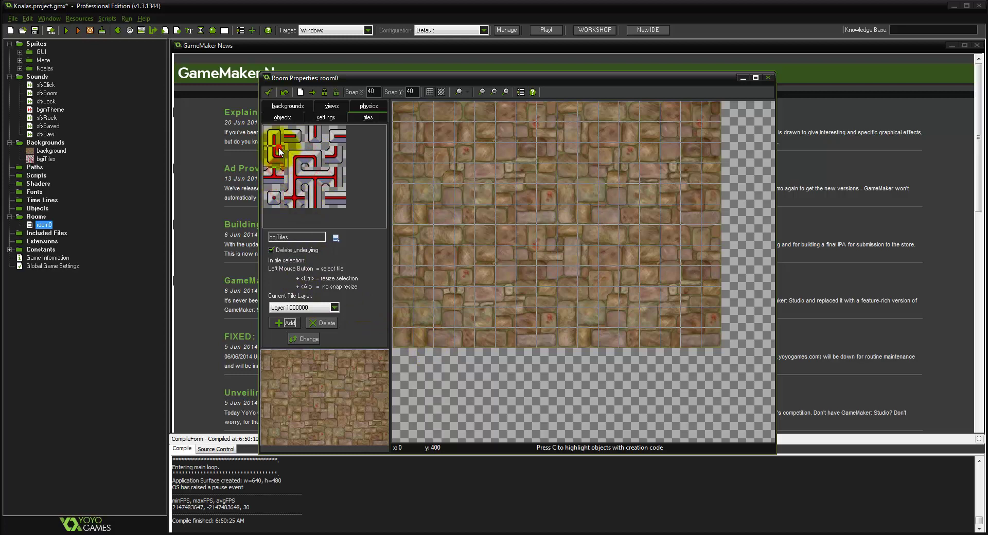
pyautogui.click(317, 176)
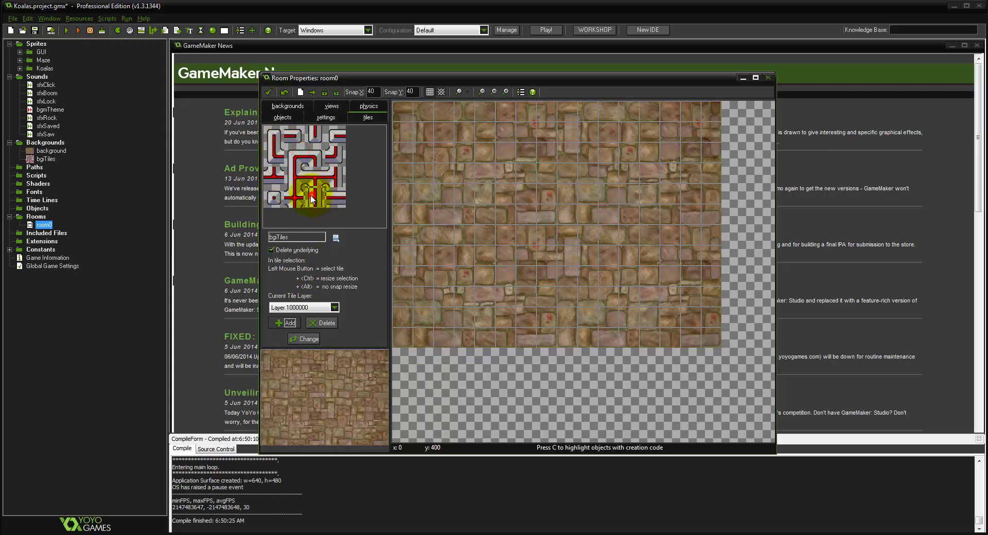
pyautogui.click(283, 133)
pyautogui.click(286, 140)
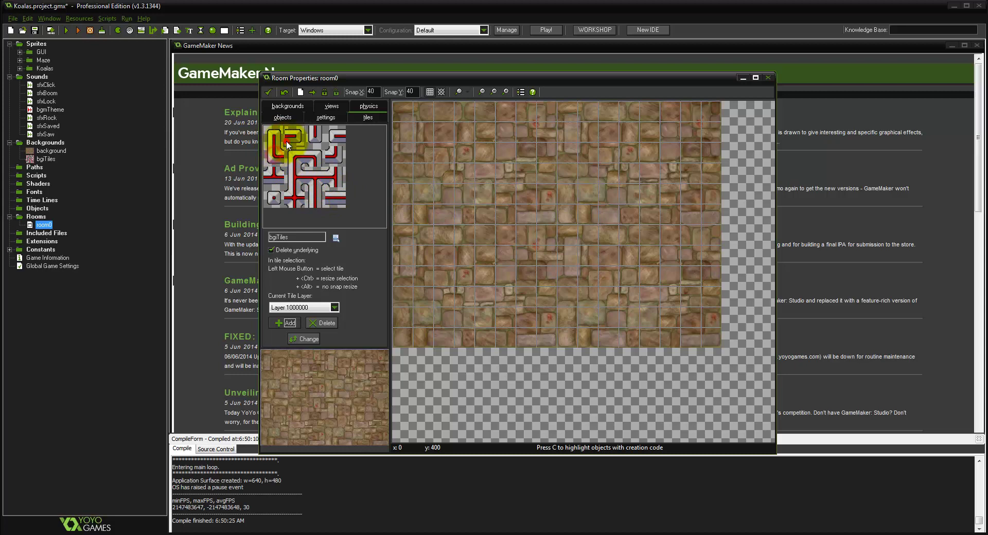
pyautogui.click(566, 193)
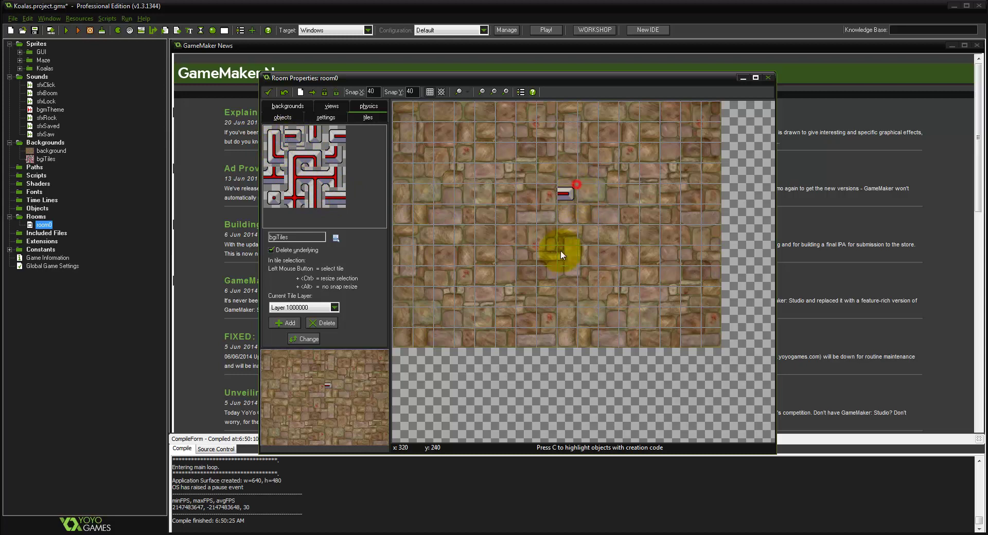
pyautogui.click(561, 248)
pyautogui.click(627, 255)
pyautogui.click(464, 214)
pyautogui.click(485, 174)
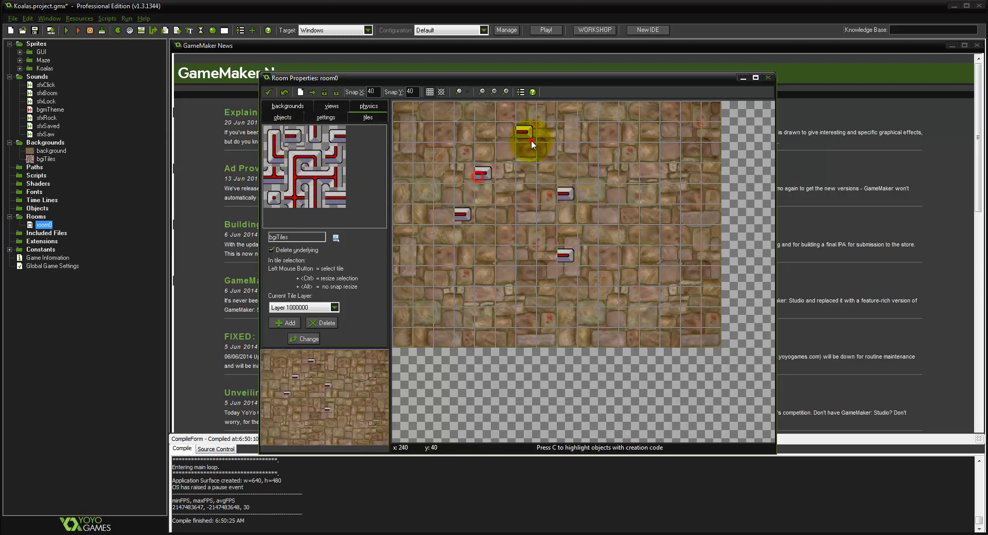
pyautogui.click(539, 135)
pyautogui.click(612, 170)
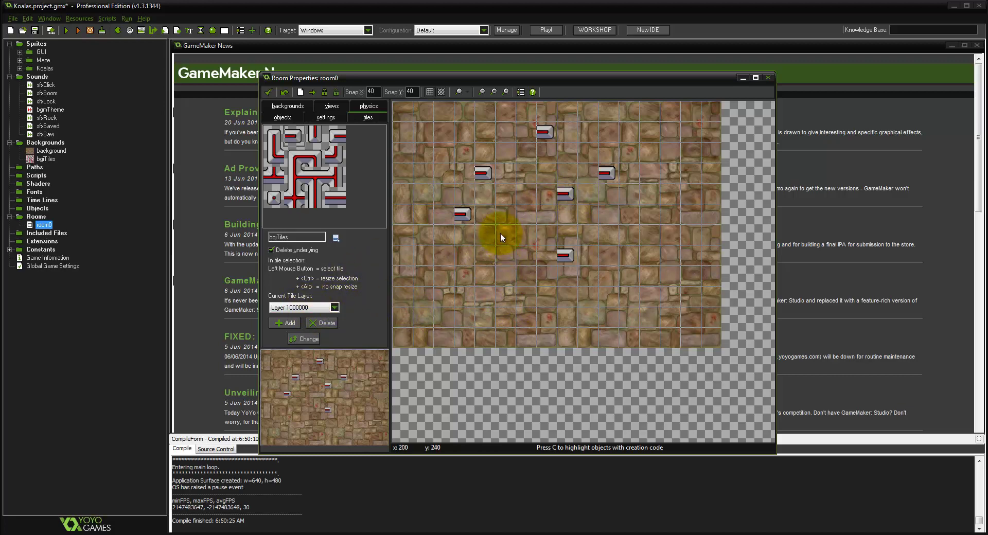
# - Delete all the scattered wall tiles from the room
pyautogui.rightClick(482, 173)
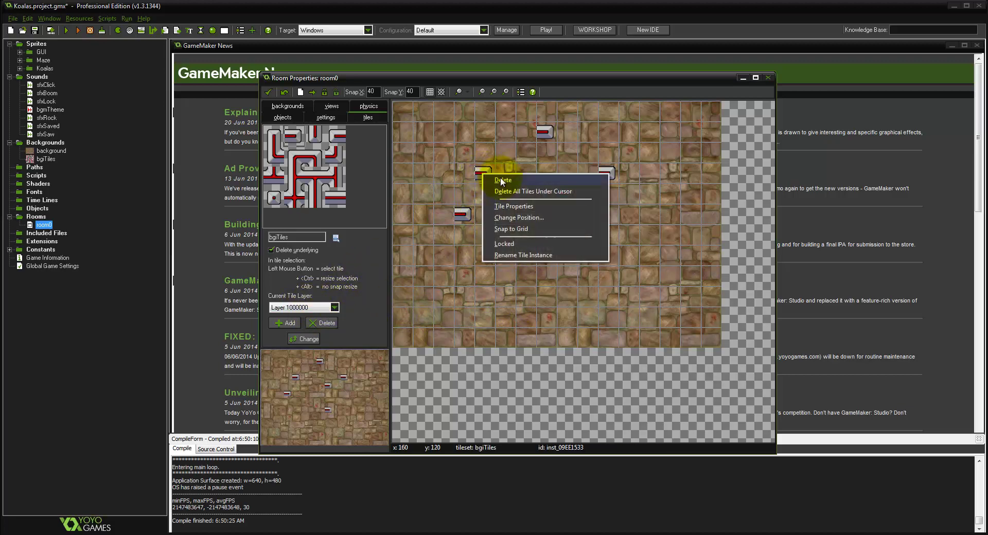
pyautogui.click(500, 179)
pyautogui.rightClick(540, 137)
pyautogui.click(549, 136)
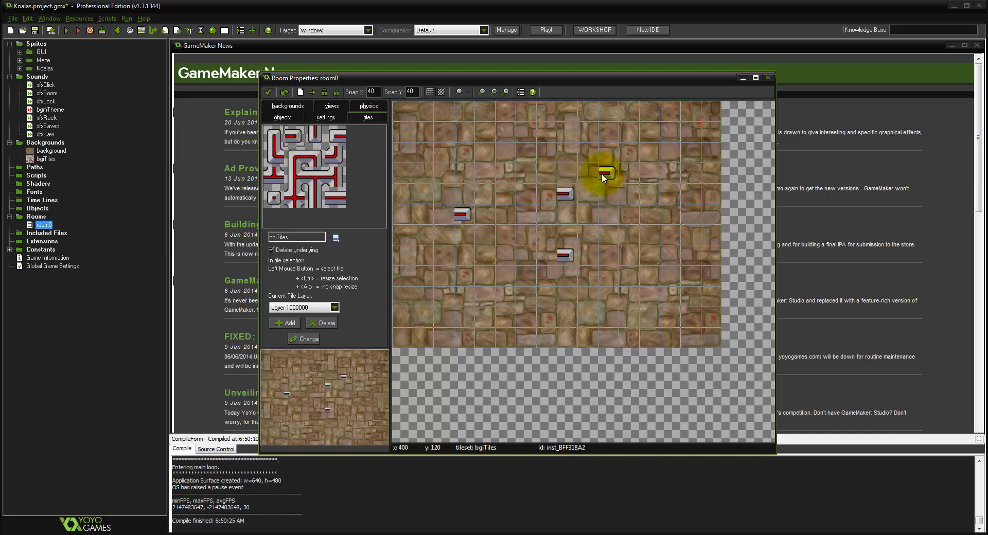
pyautogui.click(295, 153)
pyautogui.click(298, 168)
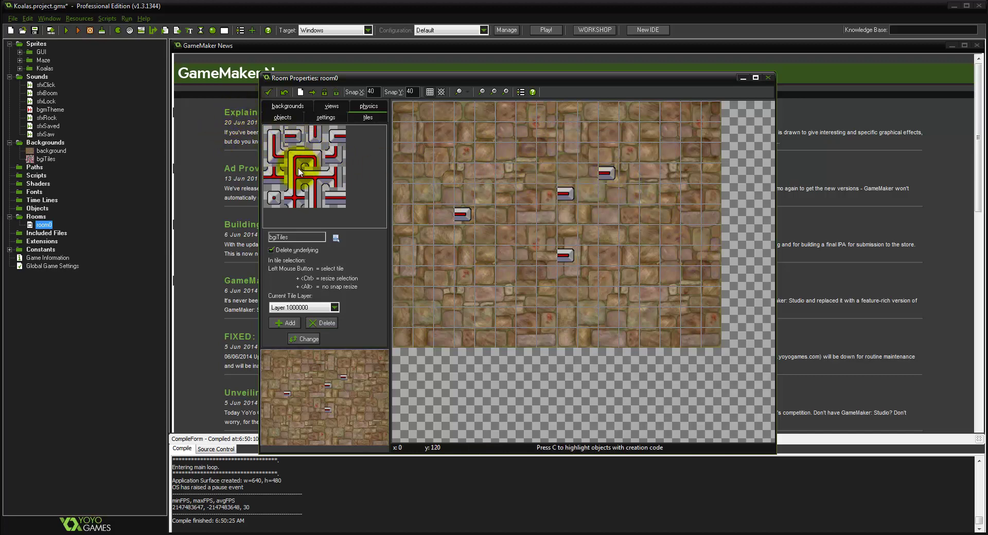
pyautogui.rightClick(459, 214)
pyautogui.rightClick(569, 256)
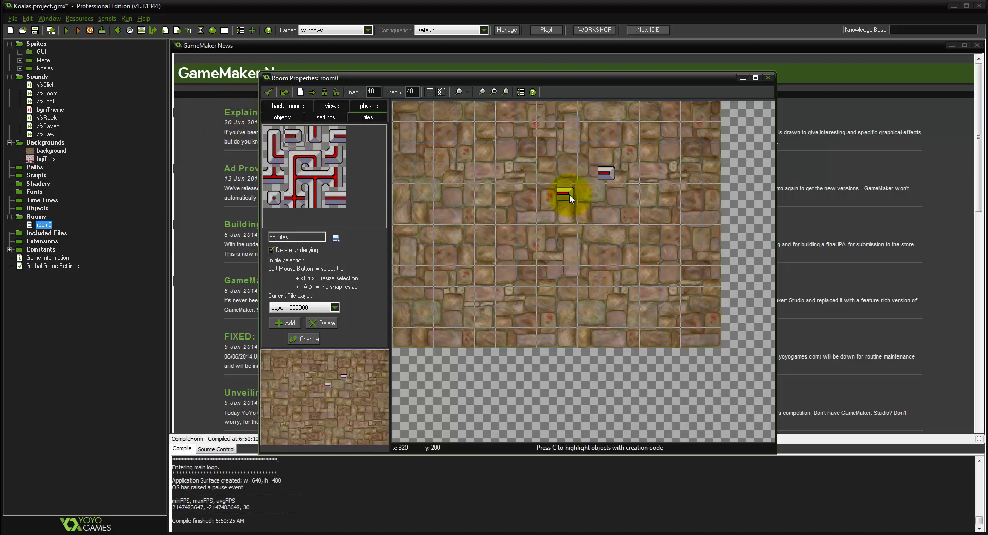
pyautogui.rightClick(569, 194)
pyautogui.rightClick(608, 174)
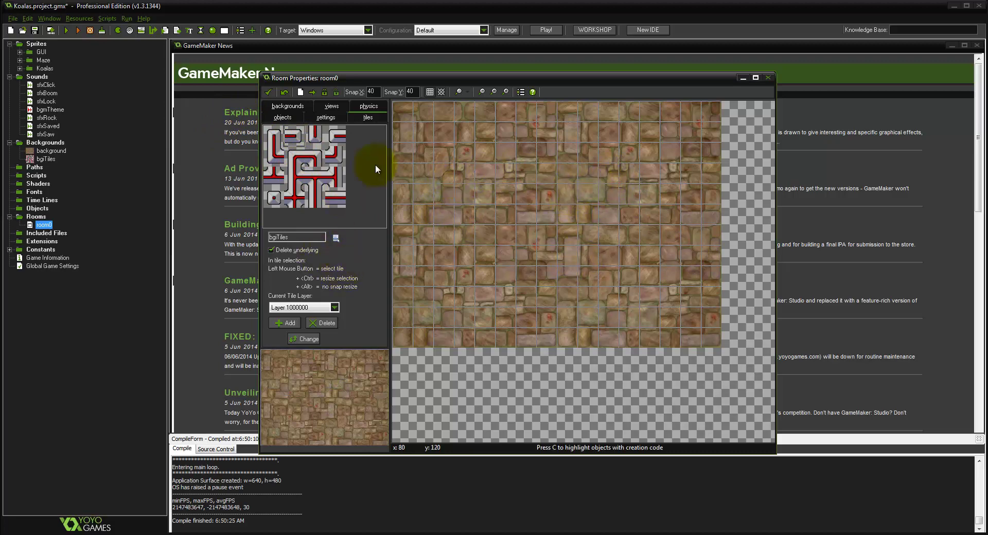
# - Paint a continuous run of wall tiles across the middle of the room and erase the whole run
pyautogui.moveTo(502, 174)
pyautogui.keyDown('shift'); pyautogui.mouseDown()
pyautogui.moveTo(554, 243)
pyautogui.moveTo(626, 196)
pyautogui.moveTo(625, 227)
pyautogui.mouseUp(); pyautogui.keyUp('shift')
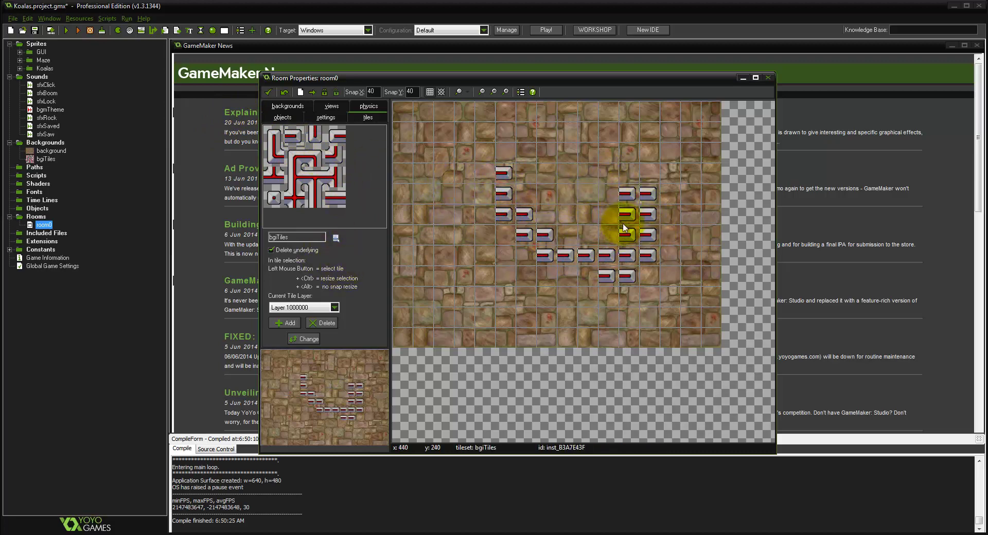
pyautogui.moveTo(505, 163)
pyautogui.keyDown('shift'); pyautogui.mouseDown(button='right')
pyautogui.moveTo(529, 227)
pyautogui.moveTo(560, 259)
pyautogui.moveTo(616, 287)
pyautogui.moveTo(651, 212)
pyautogui.moveTo(639, 228)
pyautogui.moveTo(626, 212)
pyautogui.mouseUp(button='right'); pyautogui.keyUp('shift')
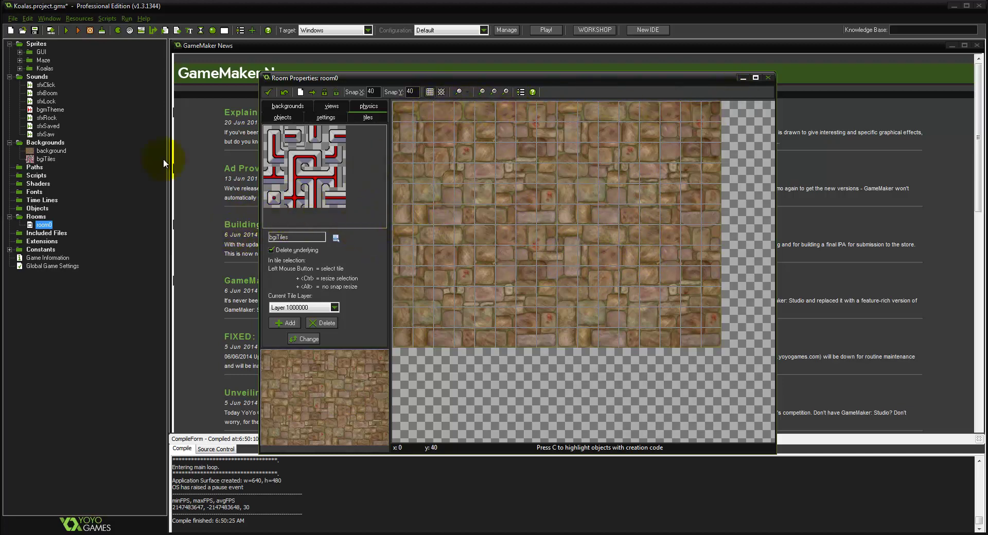
# - Paint a column of straight vertical wall tiles down the room's left edge, starting in the second row
pyautogui.click(313, 196)
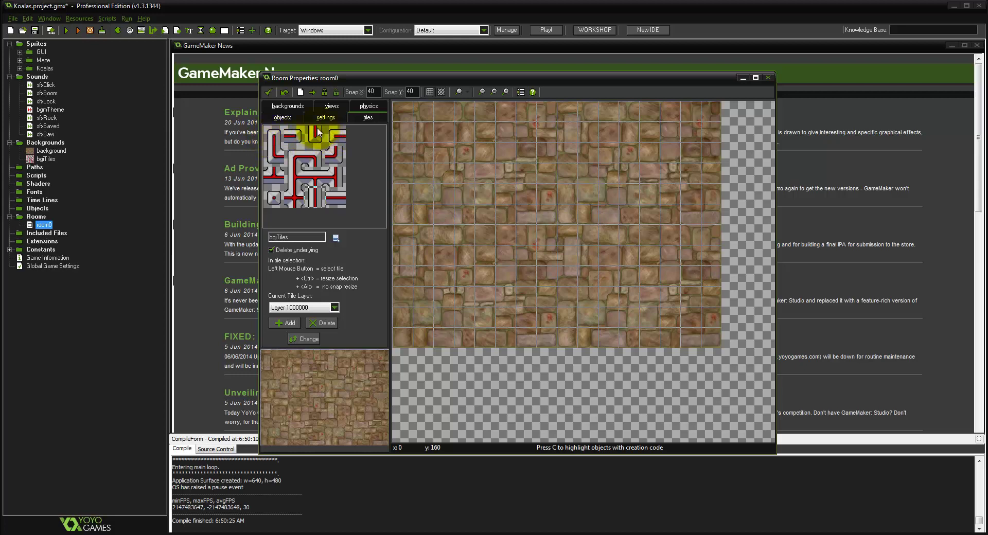
pyautogui.click(285, 134)
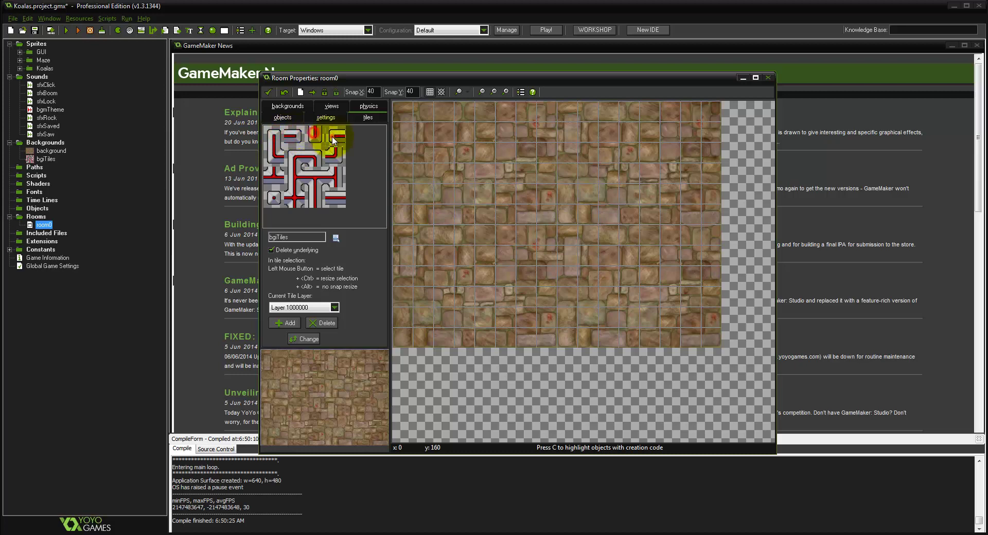
pyautogui.click(274, 154)
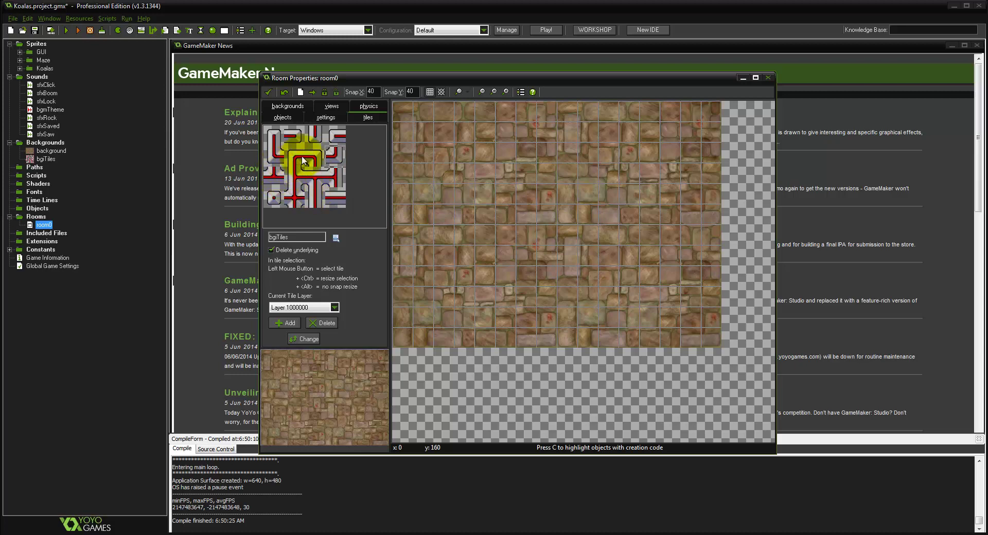
pyautogui.click(335, 174)
pyautogui.click(280, 198)
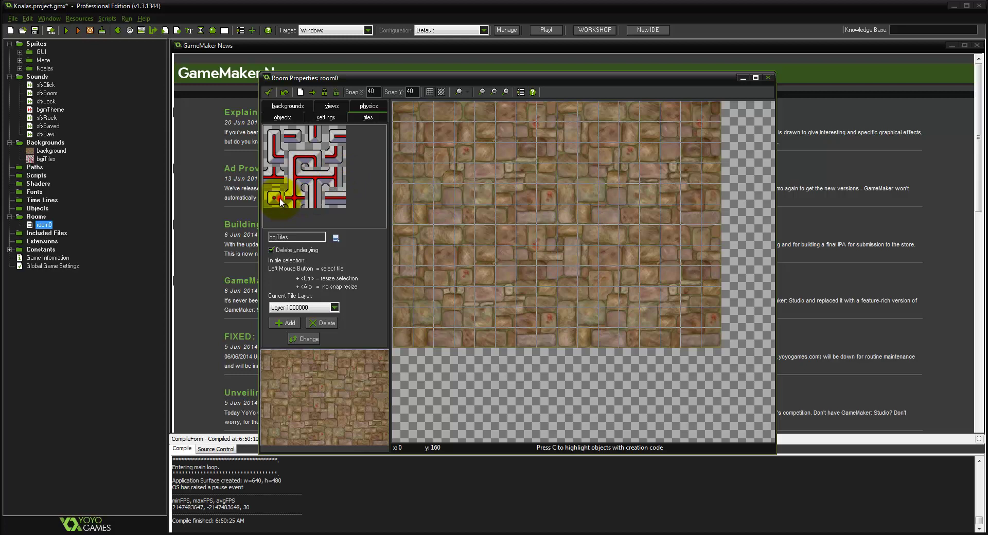
pyautogui.click(319, 198)
pyautogui.click(400, 132)
pyautogui.moveTo(396, 180)
pyautogui.keyDown('shift'); pyautogui.mouseDown()
pyautogui.moveTo(410, 292)
pyautogui.moveTo(403, 281)
pyautogui.moveTo(412, 288)
pyautogui.mouseUp(); pyautogui.keyUp('shift')
# - Remove the stray vertical tiles from the second column and extend the left wall down by one tile
pyautogui.rightClick(409, 282)
pyautogui.click(431, 281)
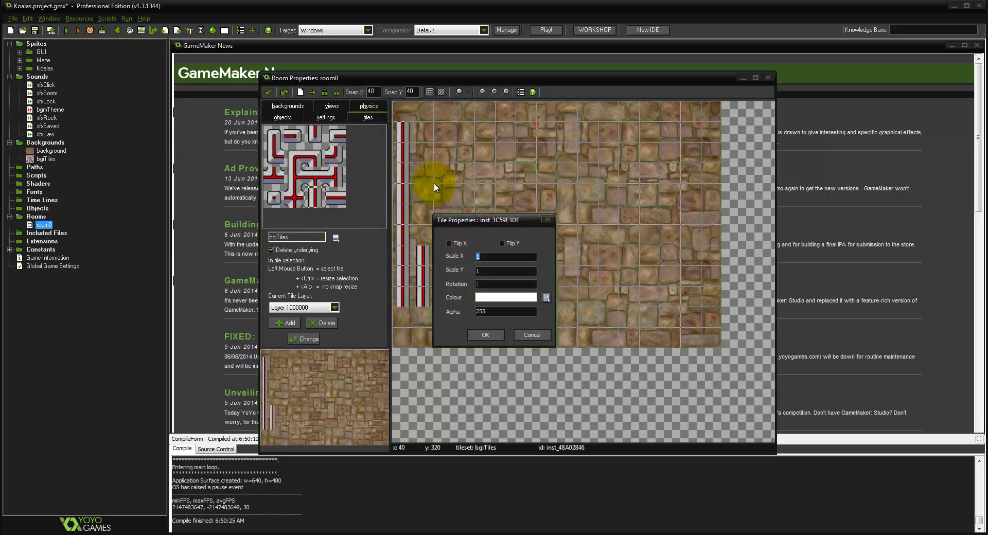
pyautogui.click(532, 335)
pyautogui.moveTo(427, 248)
pyautogui.keyDown('shift'); pyautogui.mouseDown(button='right')
pyautogui.moveTo(431, 288)
pyautogui.moveTo(420, 309)
pyautogui.mouseUp(button='right'); pyautogui.keyUp('shift')
pyautogui.click(398, 324)
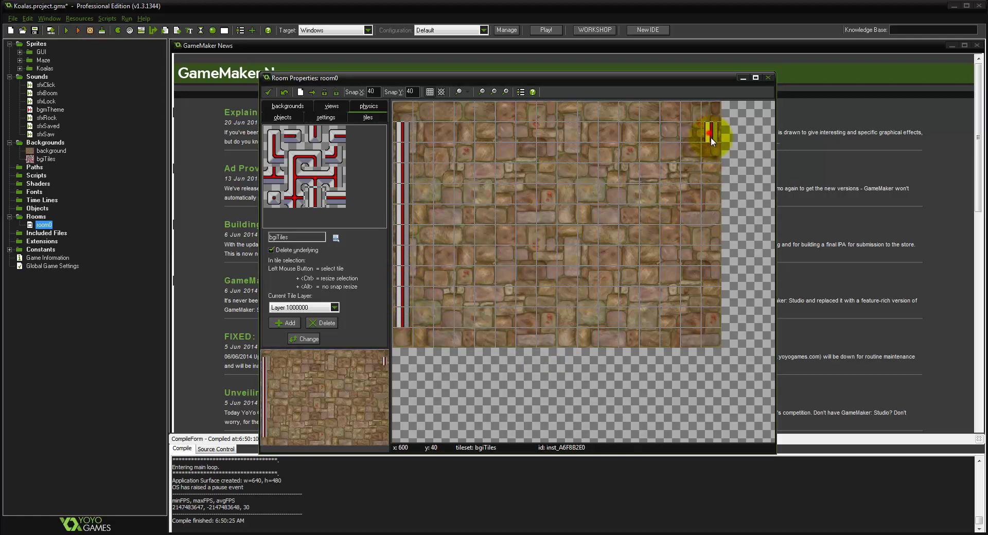
# - Paint a matching vertical wall down the room's right edge, leaving the corner cells empty, and pick the straight horizontal wall tile
pyautogui.keyDown('shift'); pyautogui.moveTo(711, 137); pyautogui.dragTo(710, 321); pyautogui.keyUp('shift')
pyautogui.click(339, 199)
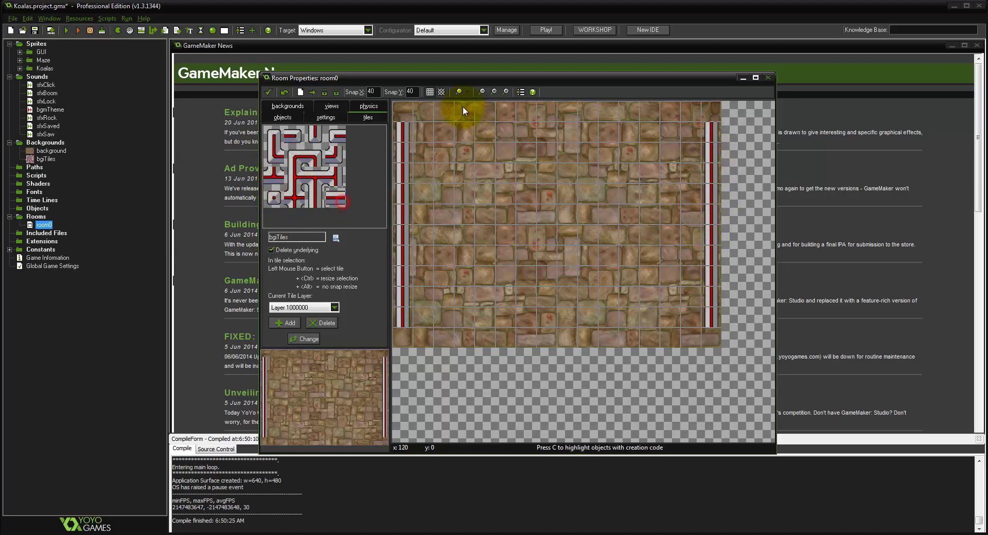
# - Paint straight horizontal wall tiles along the room's top and bottom edges and place the matching corner tile in each of the four corners
pyautogui.keyDown('shift'); pyautogui.moveTo(425, 106); pyautogui.dragTo(688, 109); pyautogui.keyUp('shift')
pyautogui.keyDown('shift'); pyautogui.moveTo(427, 335); pyautogui.dragTo(687, 332); pyautogui.keyUp('shift')
pyautogui.click(279, 156)
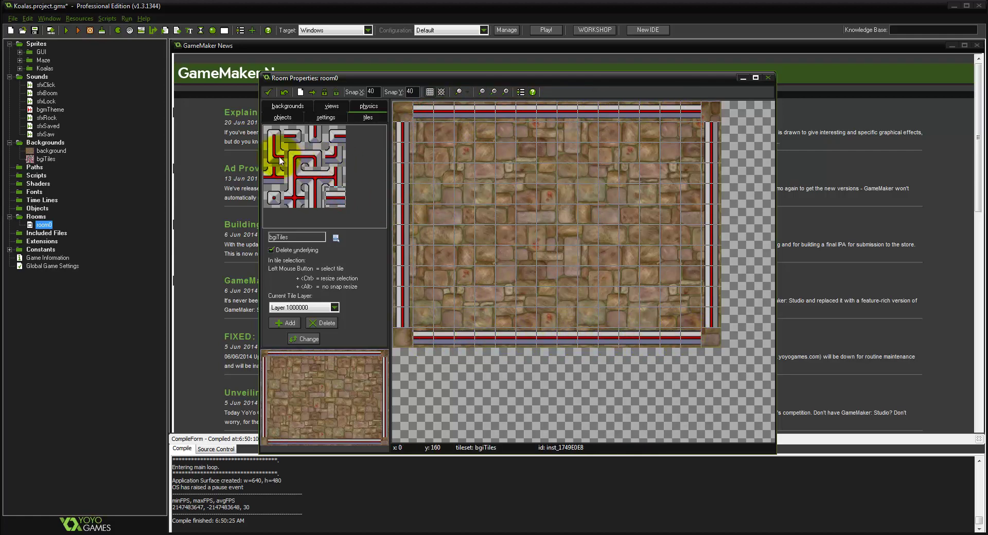
pyautogui.click(397, 334)
pyautogui.click(289, 152)
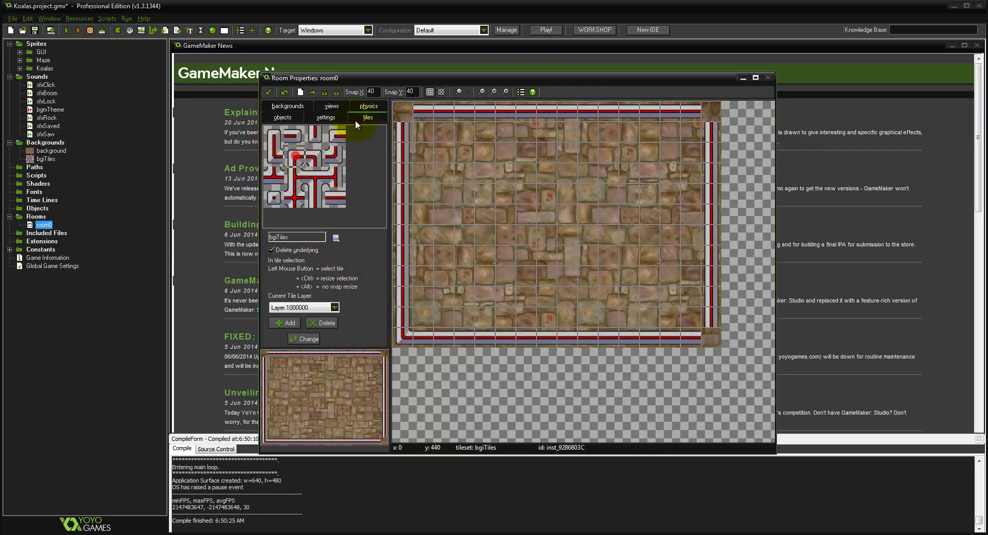
pyautogui.click(396, 108)
pyautogui.click(332, 154)
pyautogui.click(712, 108)
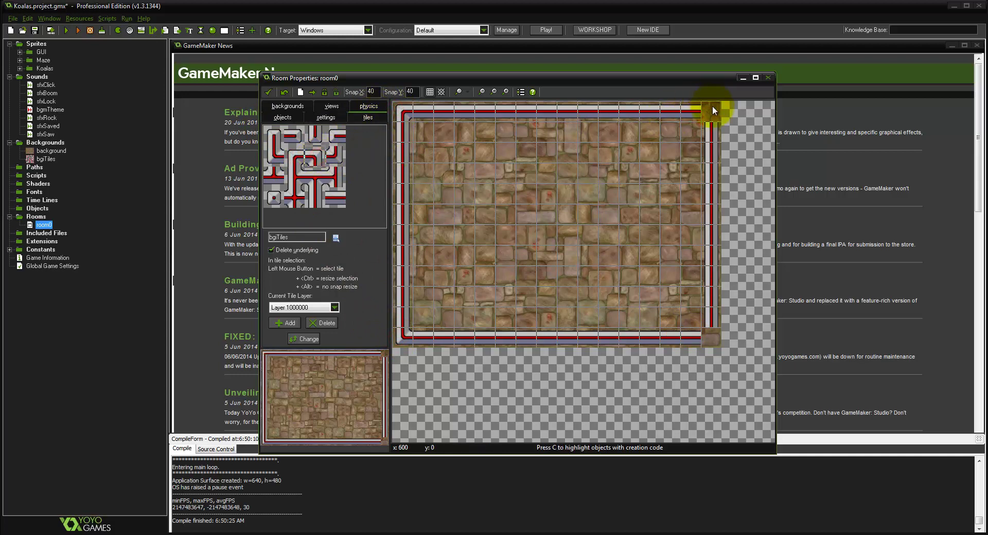
pyautogui.click(327, 160)
pyautogui.click(723, 348)
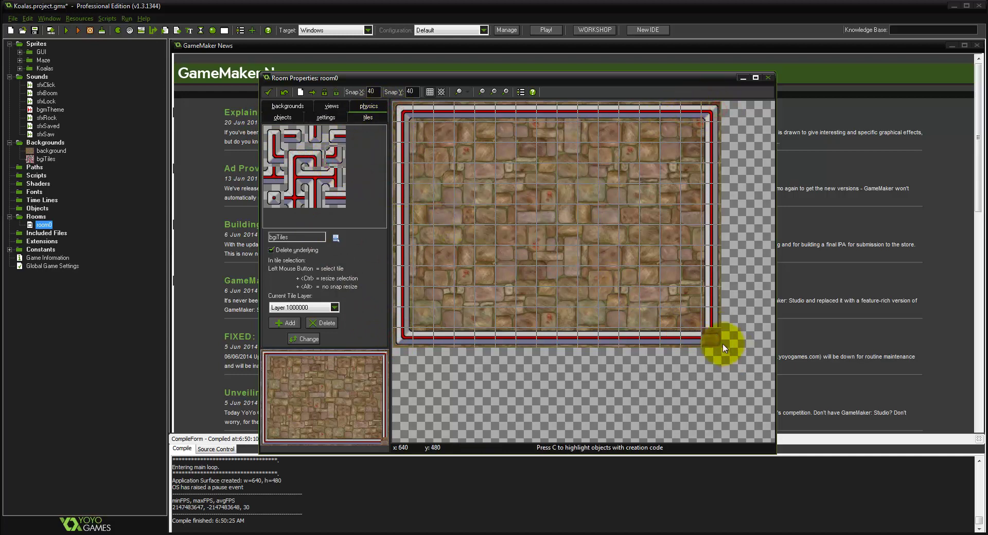
pyautogui.click(277, 150)
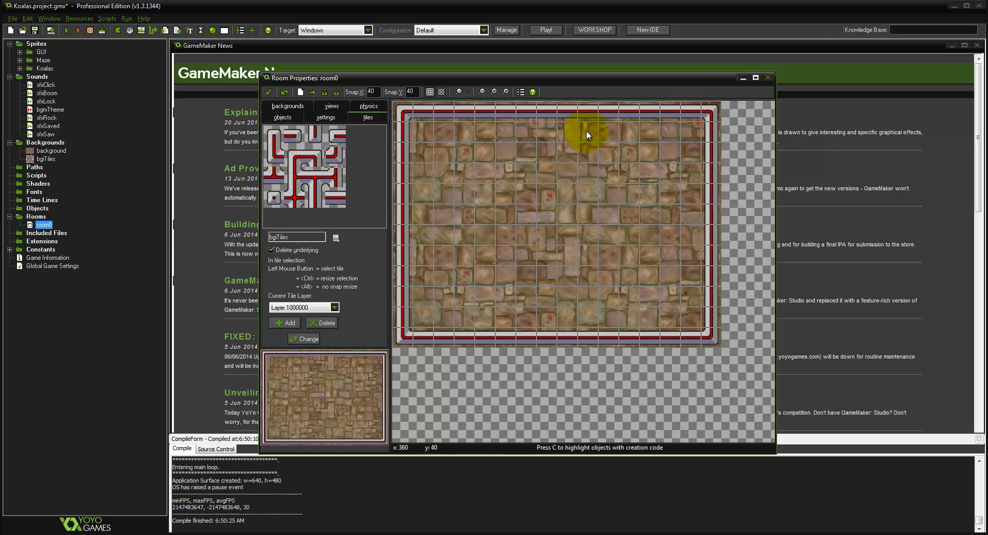
# - Create a new object and assign it the sprKolaStand sprite from the Koalas group
pyautogui.rightClick(39, 212)
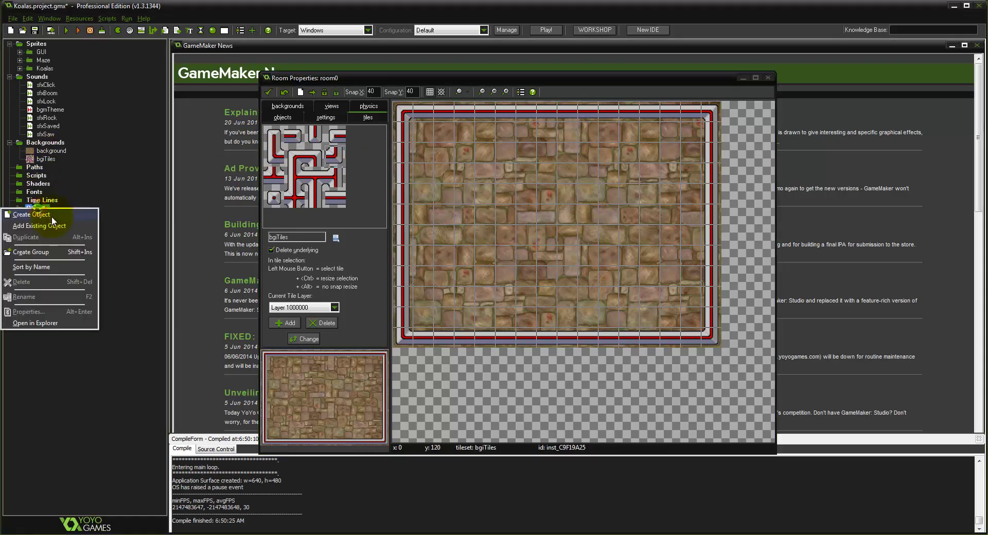
pyautogui.click(62, 220)
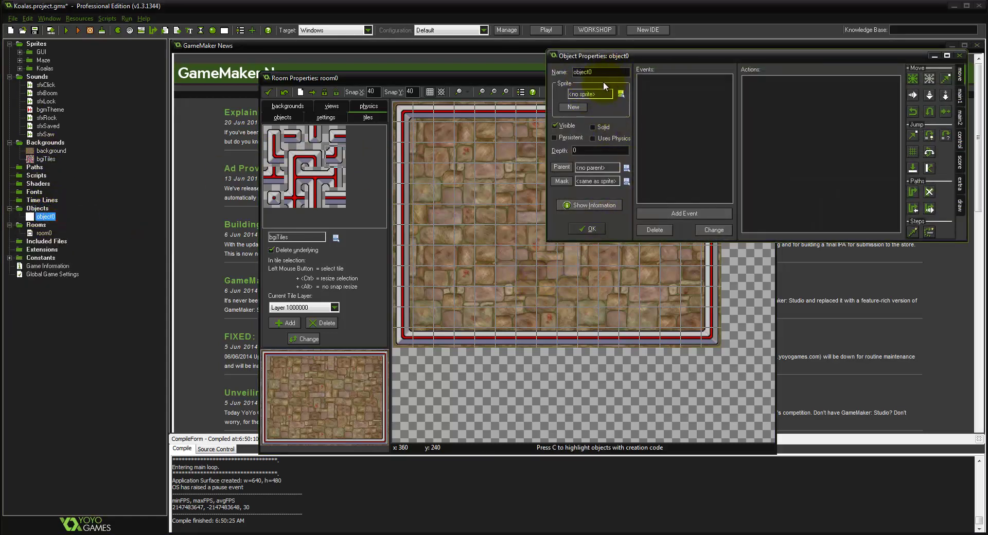
pyautogui.click(600, 94)
pyautogui.moveTo(636, 135)
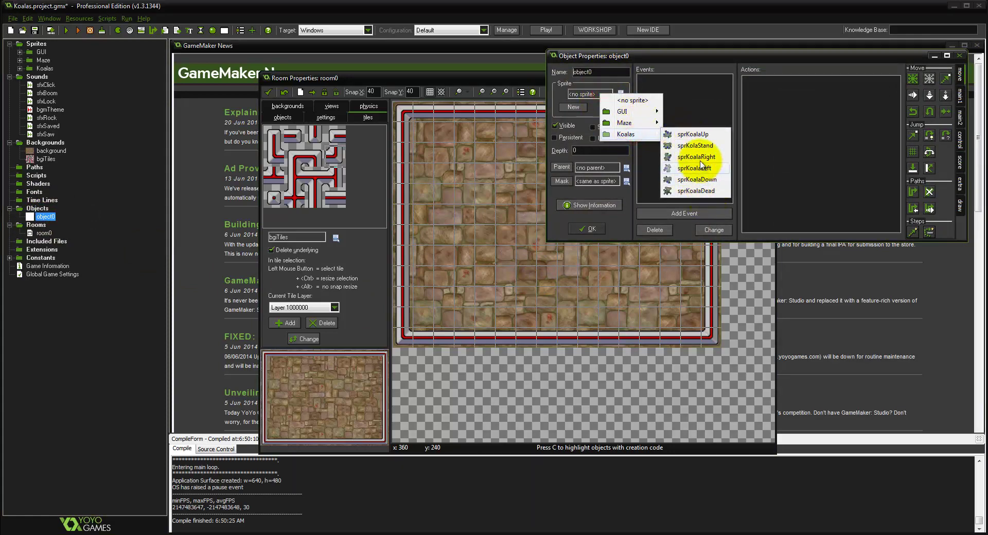
pyautogui.click(696, 146)
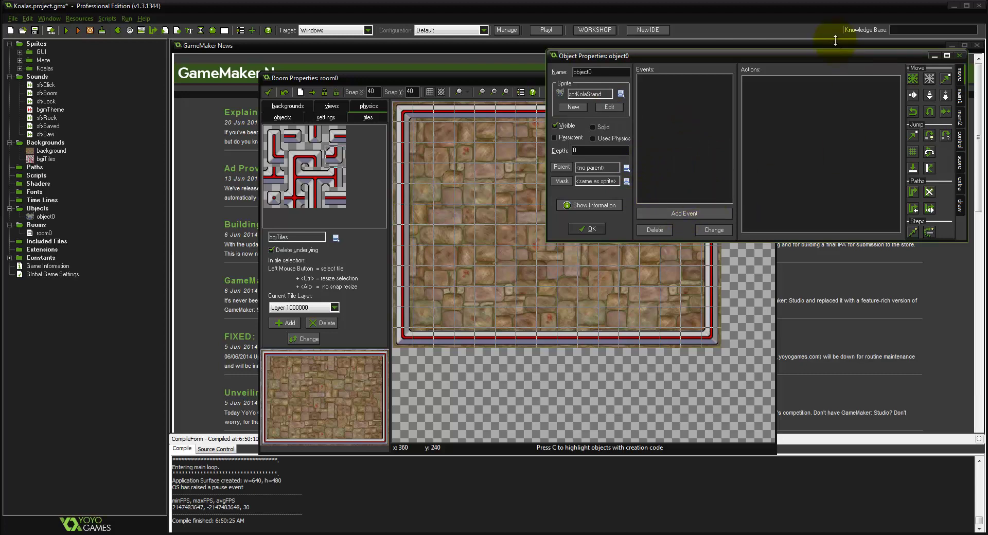
# - Add a Create event to the koala object with a Move Free action using direction random(360) and speed 8
pyautogui.moveTo(829, 58); pyautogui.dragTo(664, 111)
pyautogui.click(517, 265)
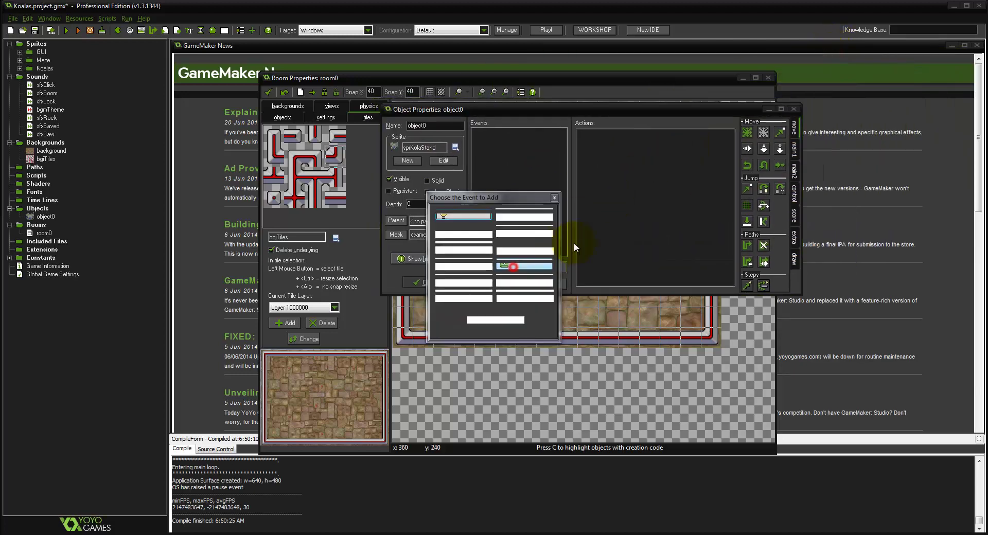
pyautogui.click(475, 222)
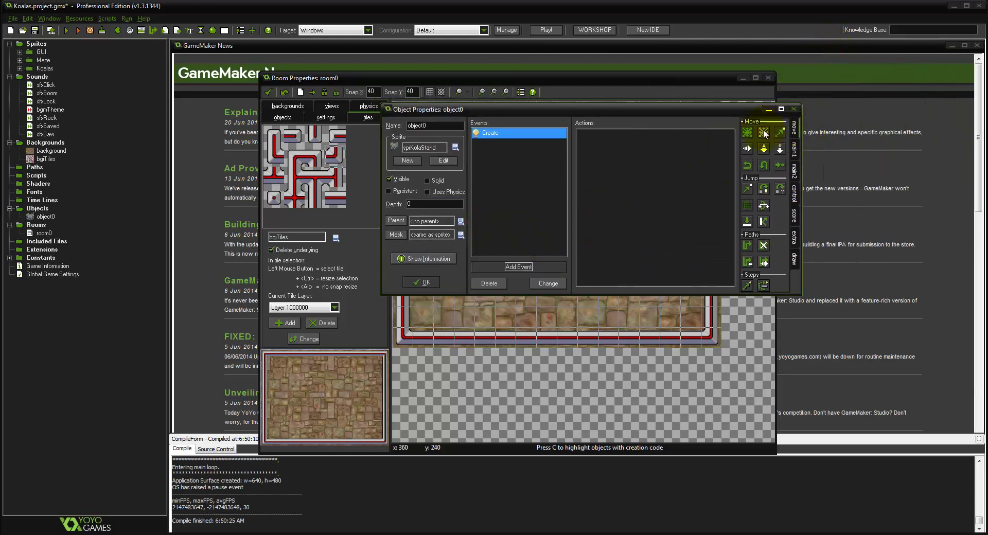
pyautogui.moveTo(764, 132); pyautogui.dragTo(662, 180)
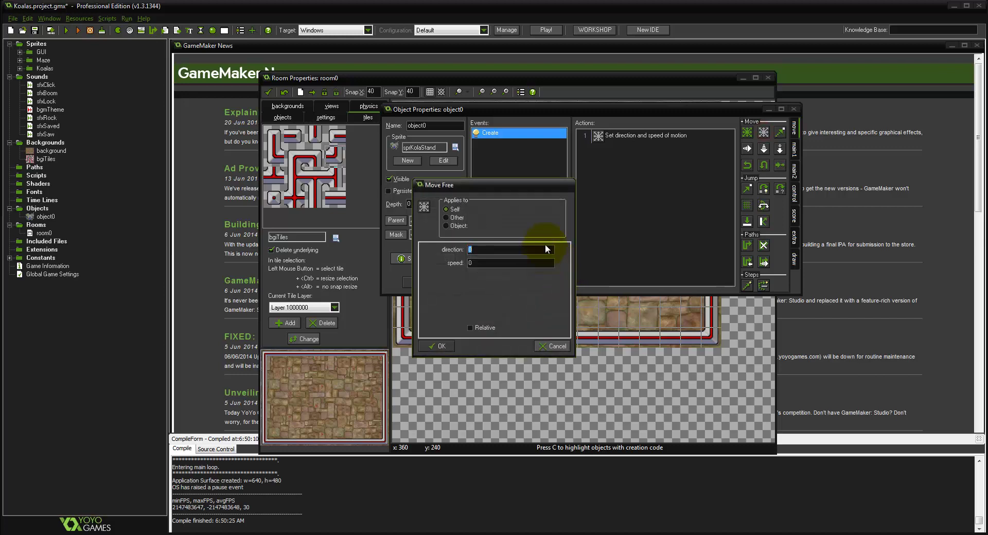
pyautogui.write('random 360')
pyautogui.press('BackSpace')
pyautogui.press('BackSpace')
pyautogui.press('BackSpace')
pyautogui.write('360')
pyautogui.doubleClick(530, 263)
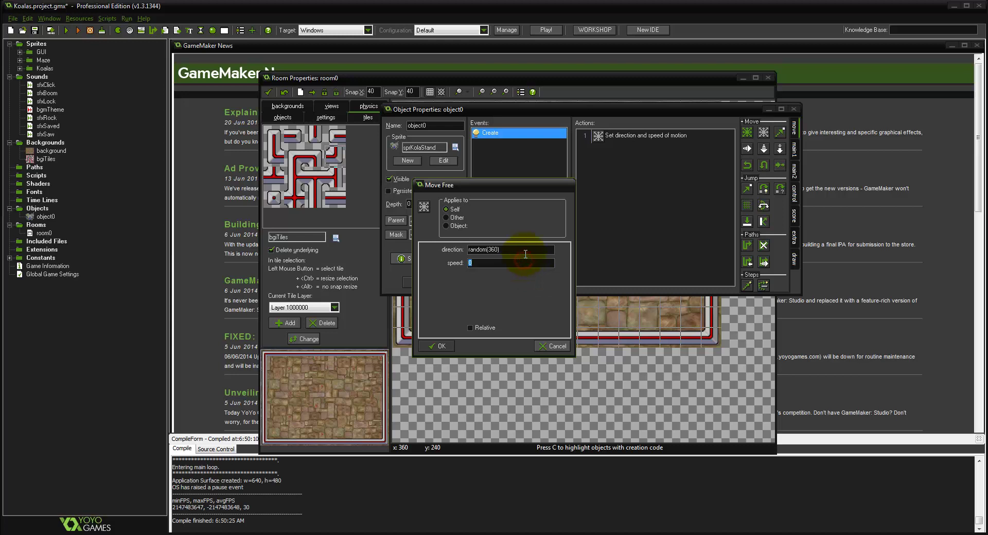
pyautogui.write('8')
pyautogui.press('Return')
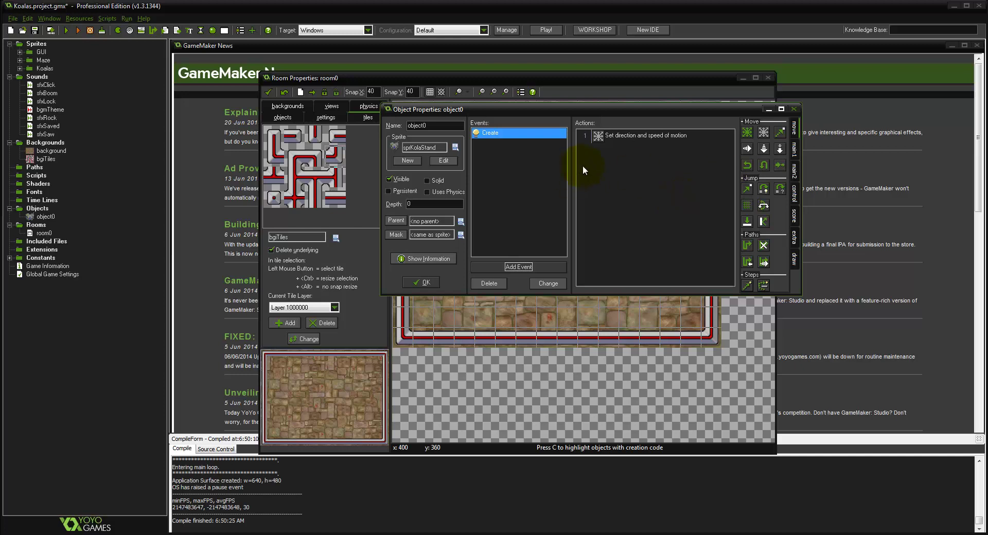
pyautogui.click(509, 267)
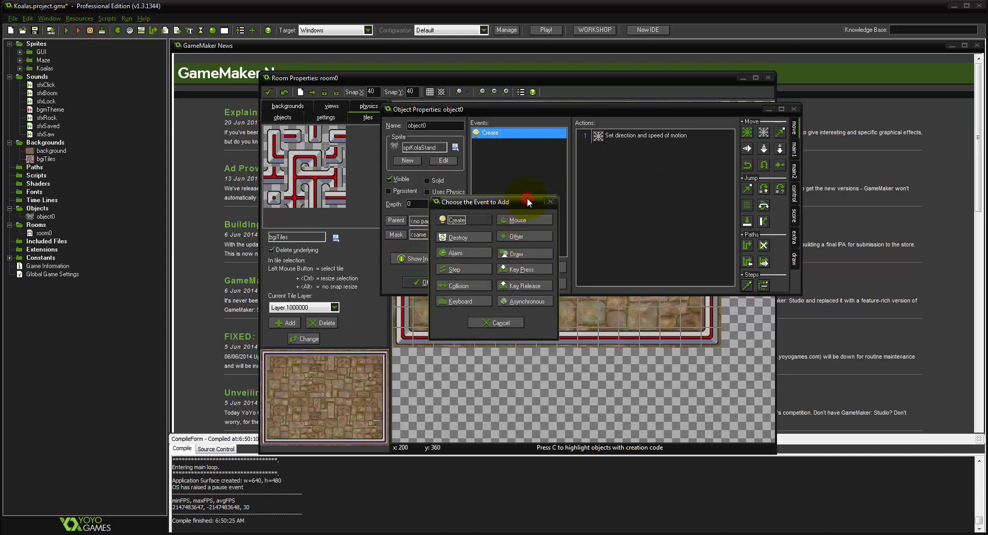
pyautogui.click(473, 285)
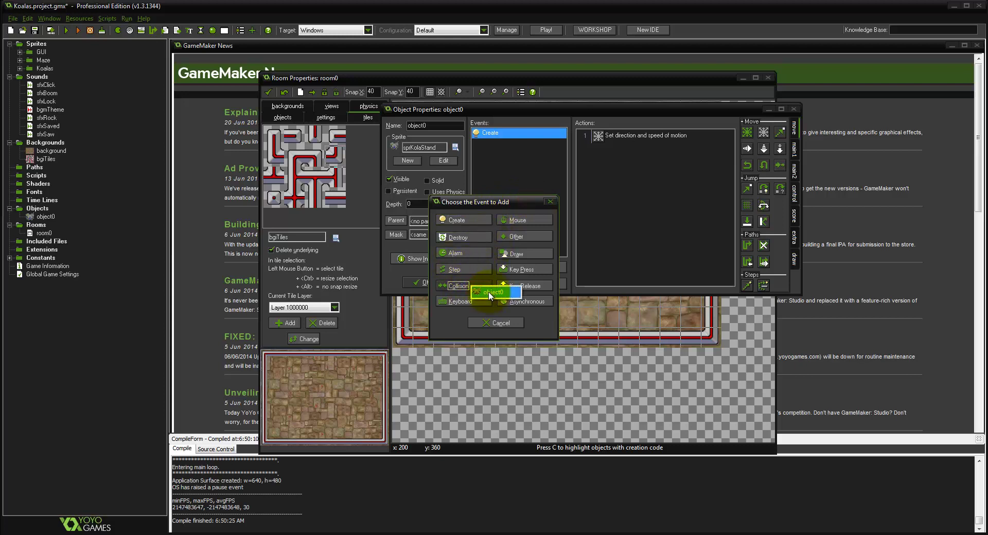
pyautogui.click(550, 202)
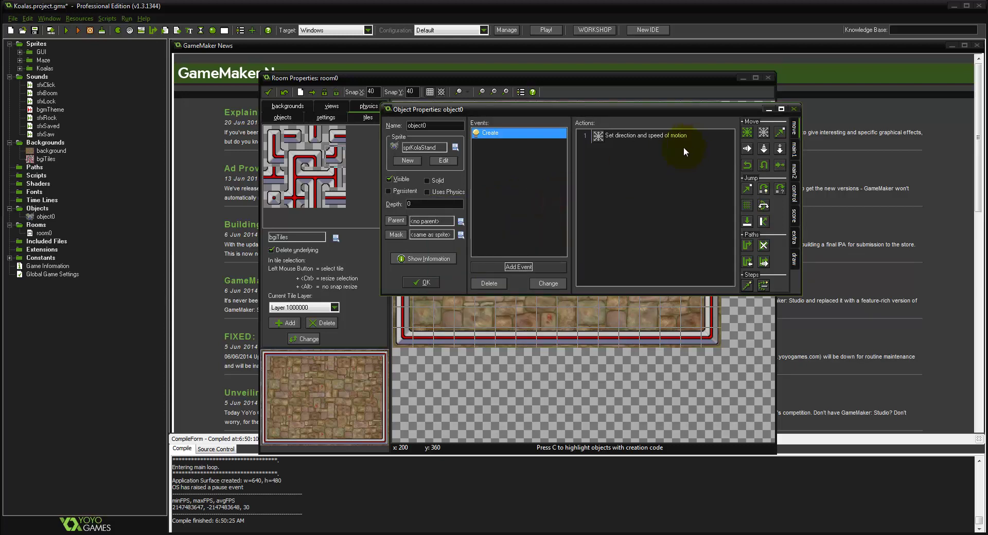
# - Place one instance of object0 near the middle of room0, and test-run the game before closing it
pyautogui.click(428, 281)
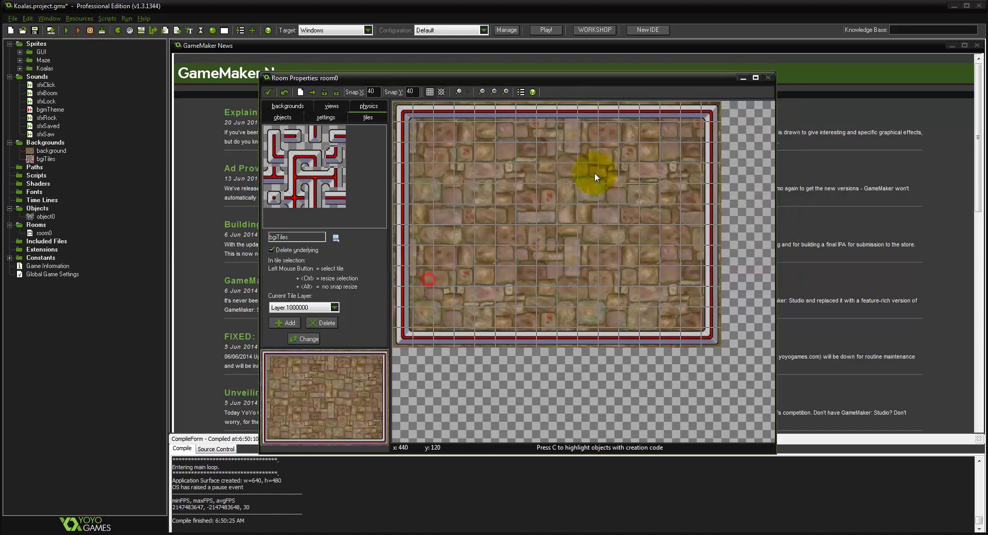
pyautogui.click(282, 117)
pyautogui.click(283, 133)
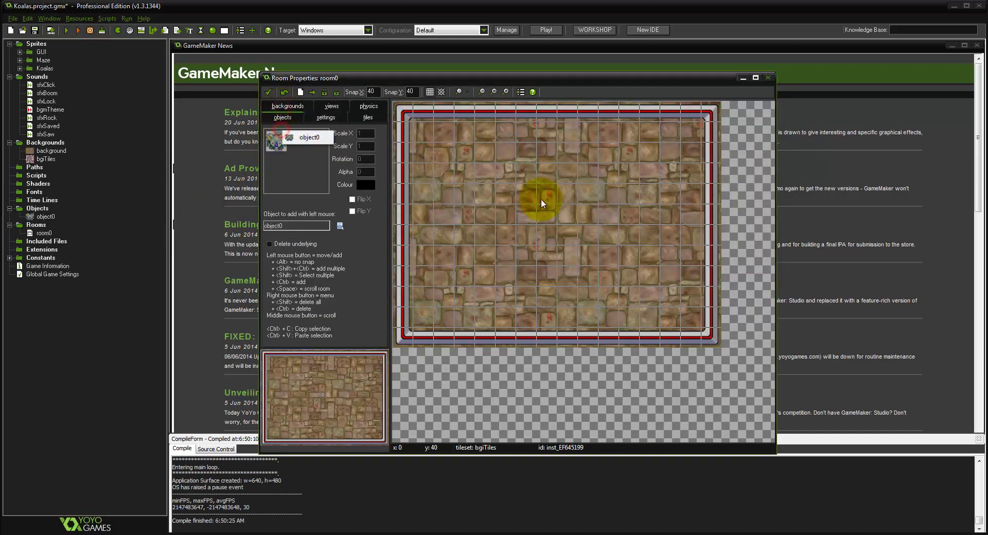
pyautogui.moveTo(542, 199); pyautogui.dragTo(572, 220)
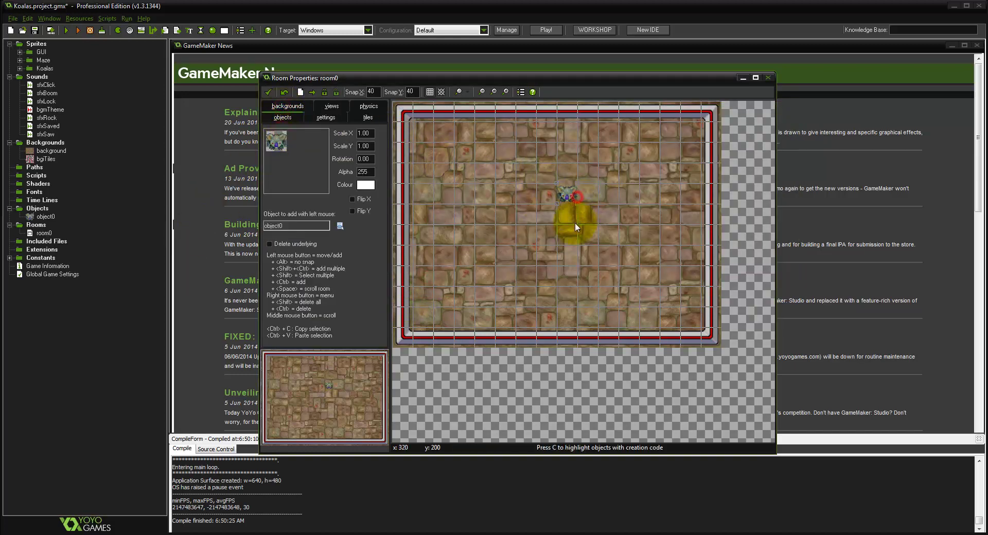
pyautogui.click(69, 31)
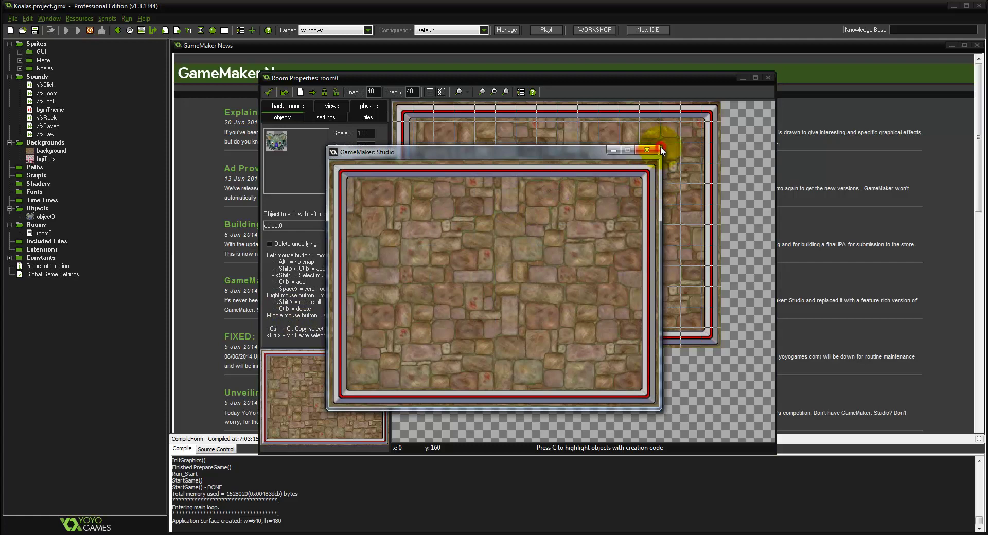
pyautogui.click(641, 151)
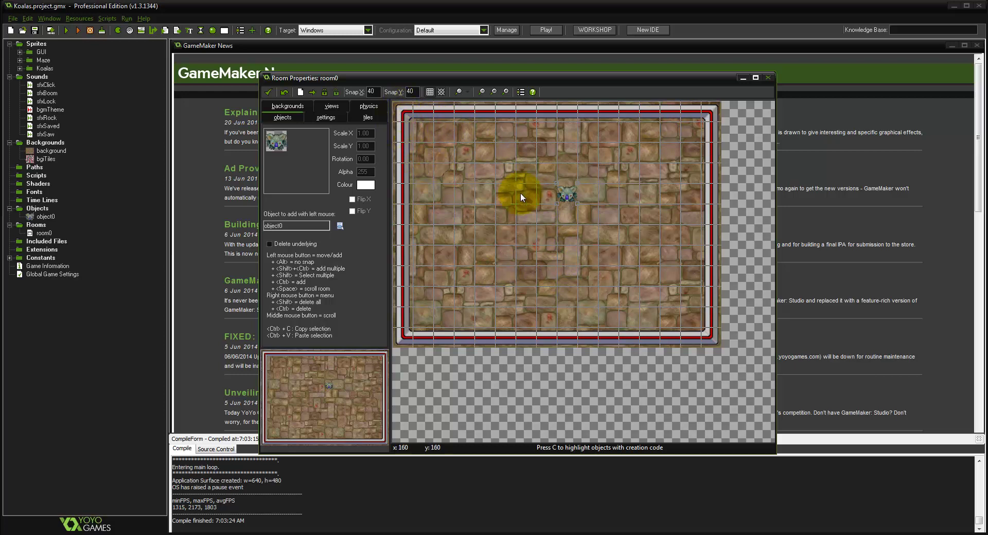
# - Create a solid object named Wall with the sprWall sprite from the Maze group
pyautogui.click(28, 209)
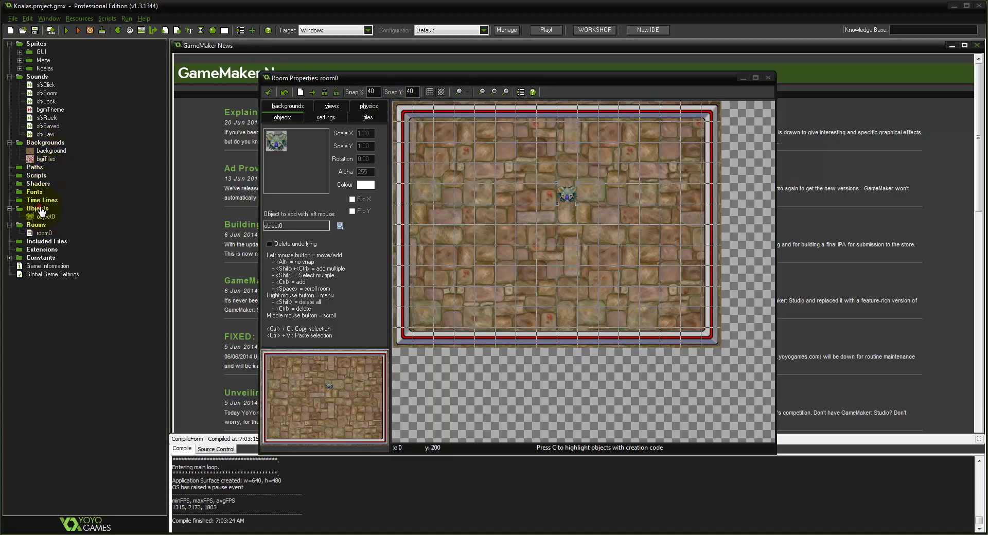
pyautogui.rightClick(36, 209)
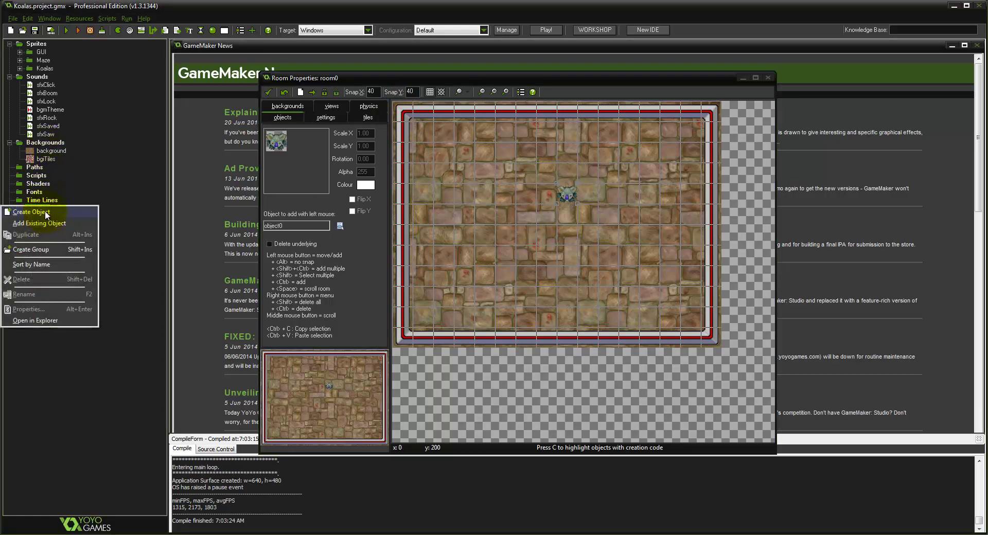
pyautogui.click(44, 211)
pyautogui.moveTo(342, 151); pyautogui.dragTo(301, 160)
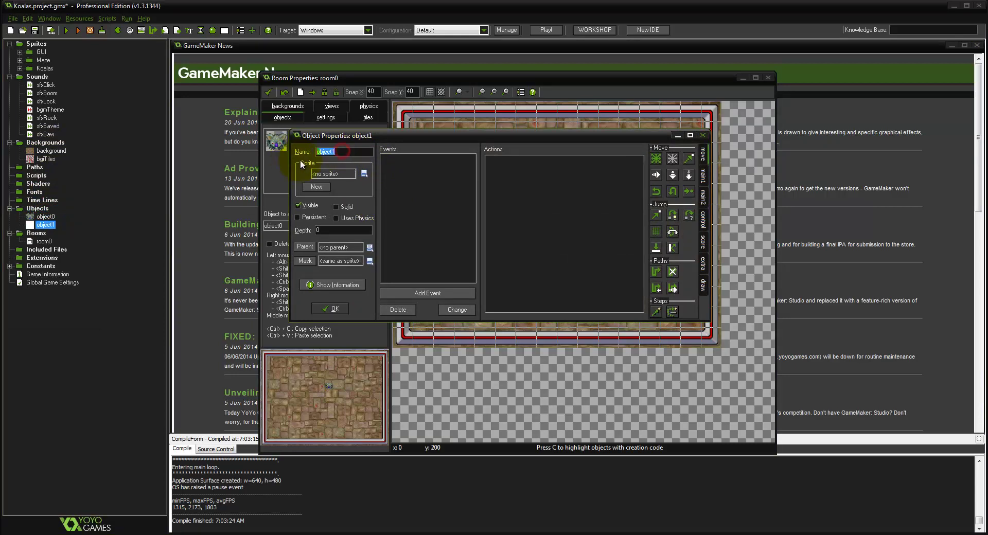
pyautogui.write('Wall')
pyautogui.click(332, 175)
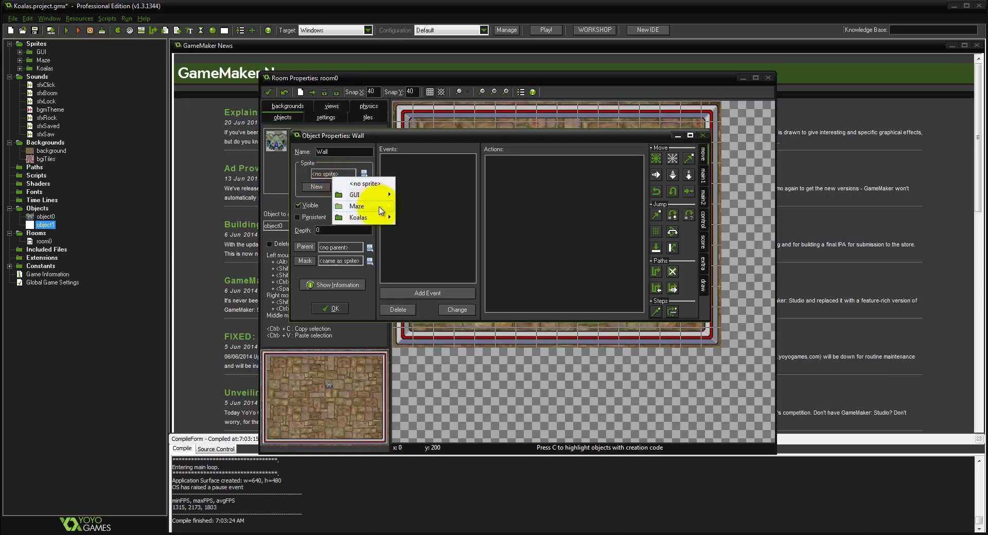
pyautogui.moveTo(382, 208)
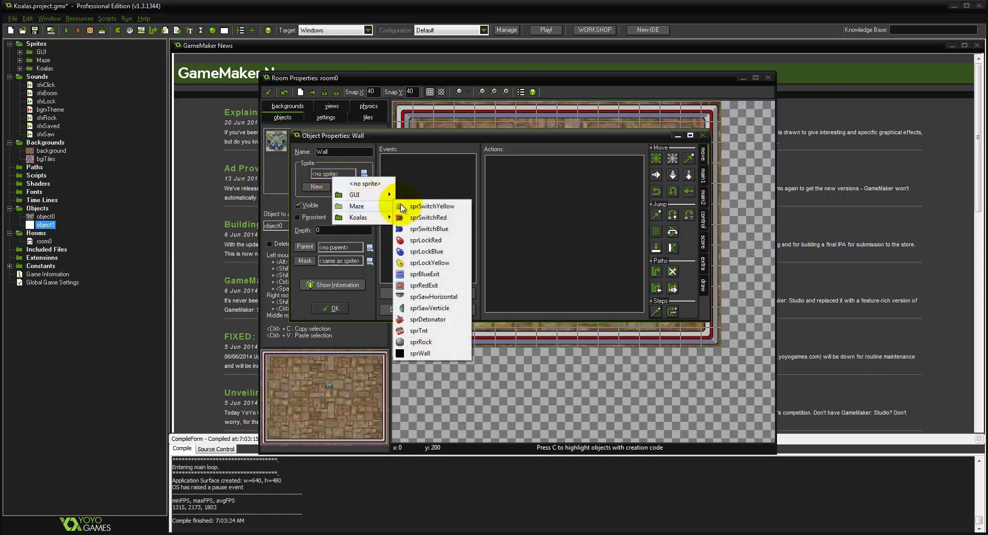
pyautogui.click(431, 353)
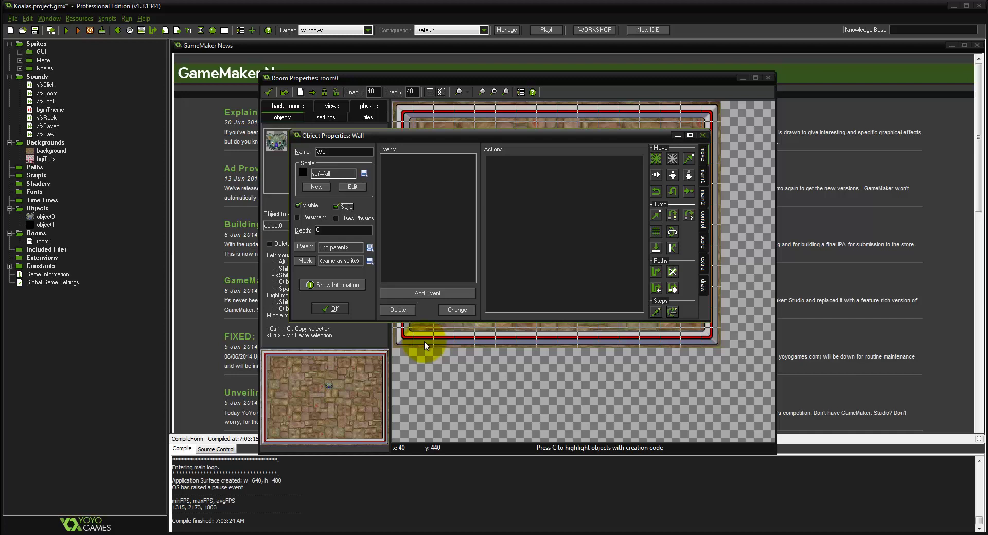
pyautogui.click(20, 60)
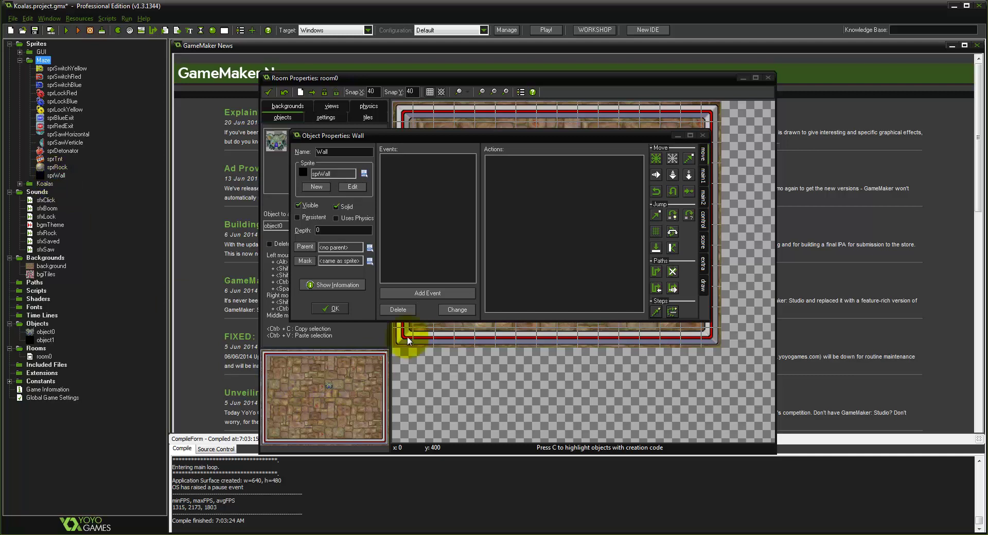
pyautogui.click(335, 310)
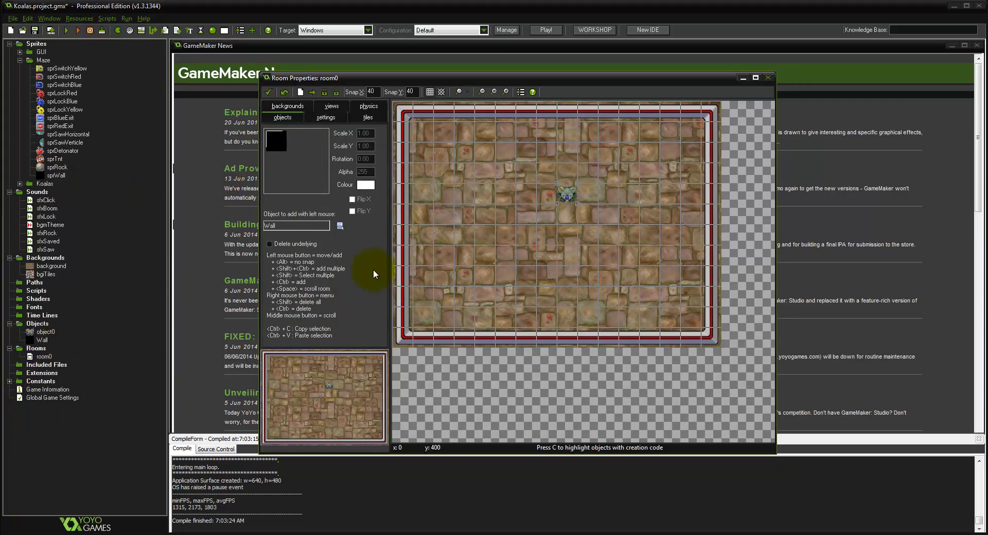
# - Place Wall object instances in every cell around the room's perimeter, covering the painted wall tiles
pyautogui.click(406, 117)
pyautogui.click(419, 110)
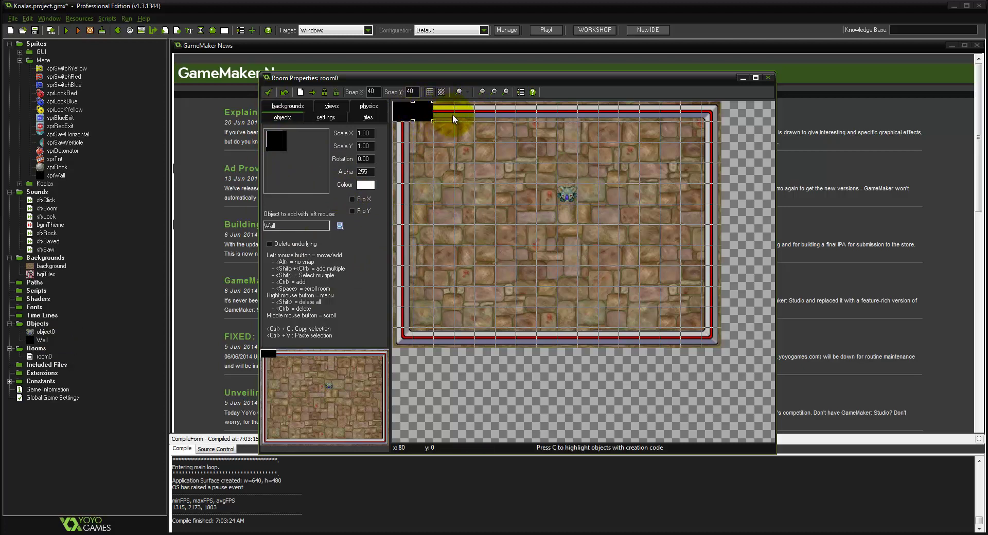
pyautogui.click(451, 114)
pyautogui.moveTo(468, 112)
pyautogui.keyDown('ctrl'); pyautogui.keyDown('shift'); pyautogui.mouseDown()
pyautogui.moveTo(666, 104)
pyautogui.moveTo(652, 120)
pyautogui.moveTo(706, 106)
pyautogui.moveTo(718, 216)
pyautogui.moveTo(703, 341)
pyautogui.moveTo(455, 345)
pyautogui.moveTo(463, 335)
pyautogui.moveTo(419, 337)
pyautogui.moveTo(397, 302)
pyautogui.moveTo(397, 126)
pyautogui.mouseUp(); pyautogui.keyUp('shift'); pyautogui.keyUp('ctrl')
pyautogui.scroll(-1, 472, 203)
pyautogui.keyDown('ctrl'); pyautogui.moveTo(547, 106); pyautogui.dragTo(672, 103, button='right'); pyautogui.keyUp('ctrl')
pyautogui.moveTo(680, 233)
pyautogui.keyDown('ctrl'); pyautogui.mouseDown(button='right')
pyautogui.moveTo(684, 265)
pyautogui.moveTo(484, 356)
pyautogui.moveTo(484, 326)
pyautogui.moveTo(459, 335)
pyautogui.mouseUp(button='right'); pyautogui.keyUp('ctrl')
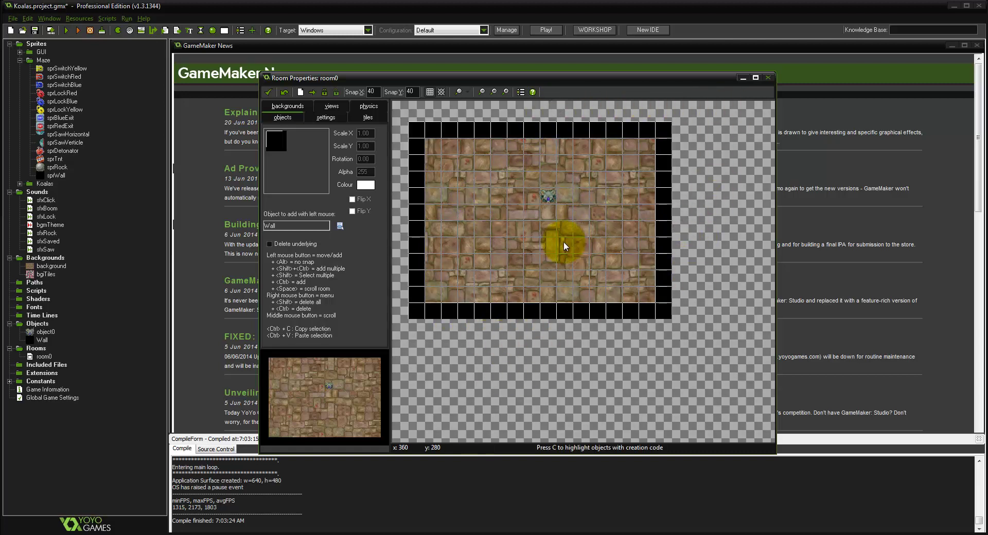
pyautogui.keyDown('ctrl'); pyautogui.scroll(1, 556, 229); pyautogui.keyUp('ctrl')
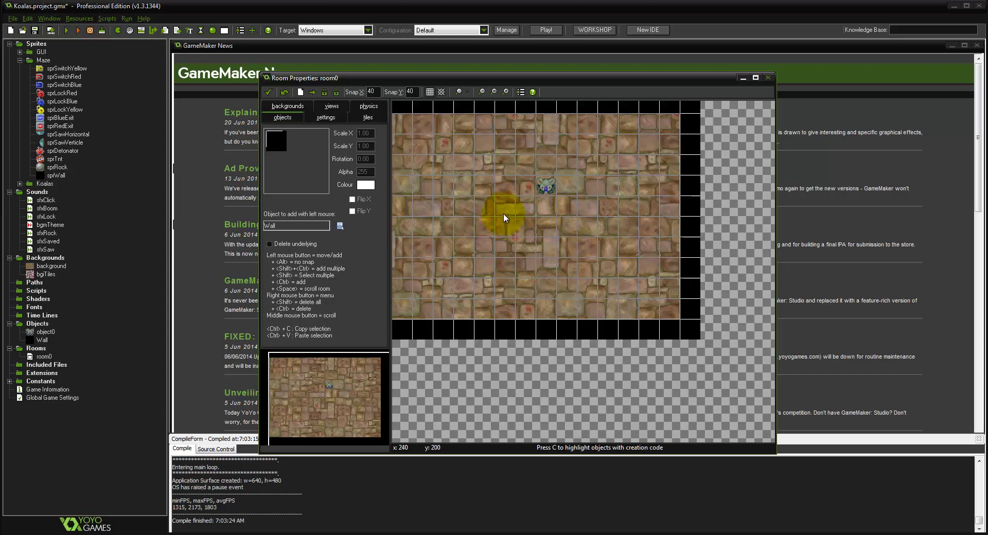
pyautogui.moveTo(504, 213)
pyautogui.mouseDown(button='middle')
pyautogui.moveTo(570, 260)
pyautogui.moveTo(556, 253)
pyautogui.mouseUp(button='middle')
pyautogui.click(532, 131)
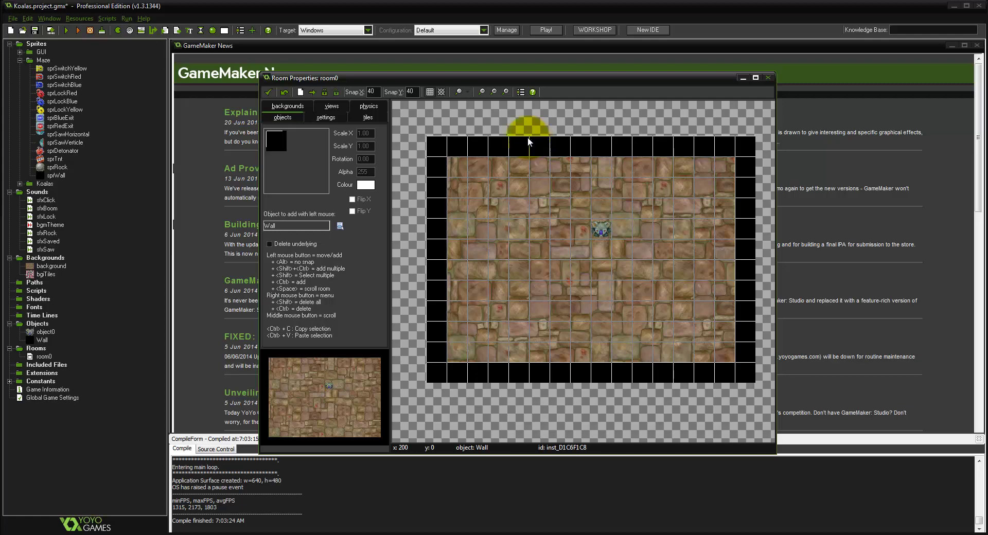
pyautogui.click(177, 189)
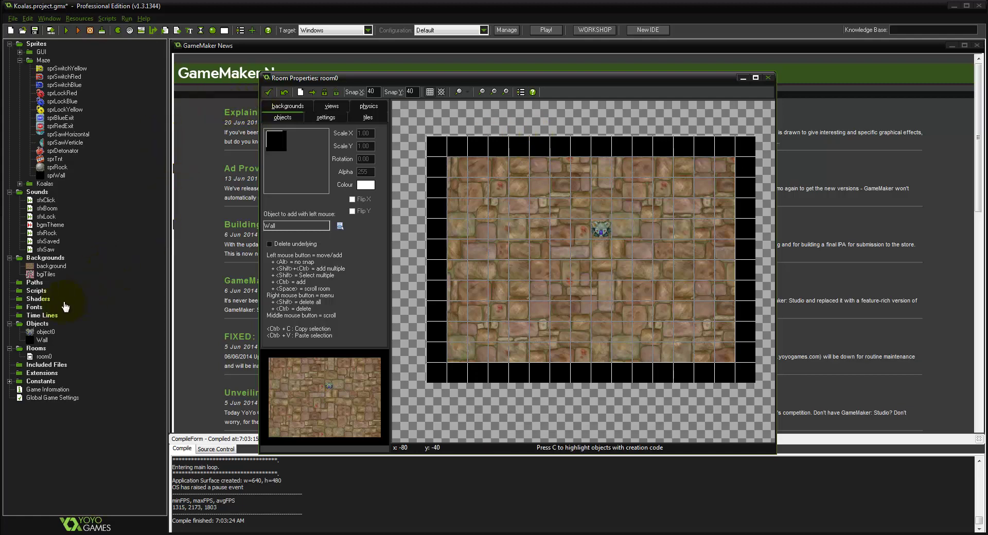
# - Add a collision event with Wall to object0 using a Bounce action, not precisely against solid objects, and test-run the game
pyautogui.doubleClick(45, 332)
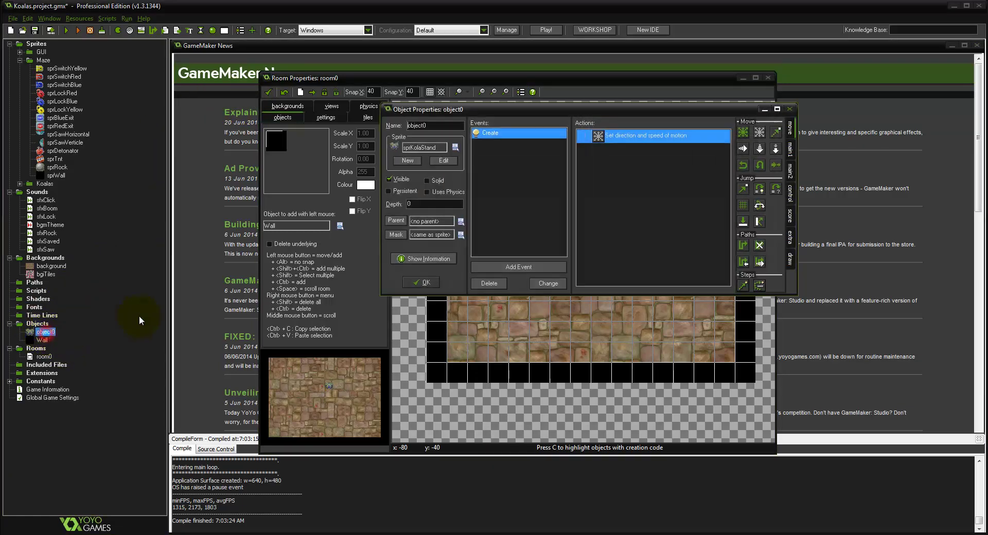
pyautogui.click(508, 267)
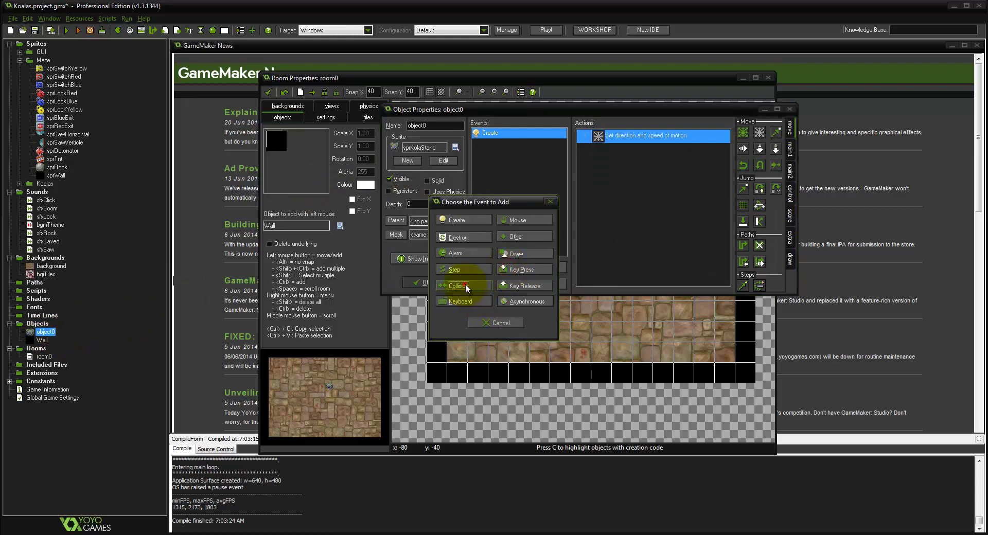
pyautogui.click(461, 285)
pyautogui.click(492, 302)
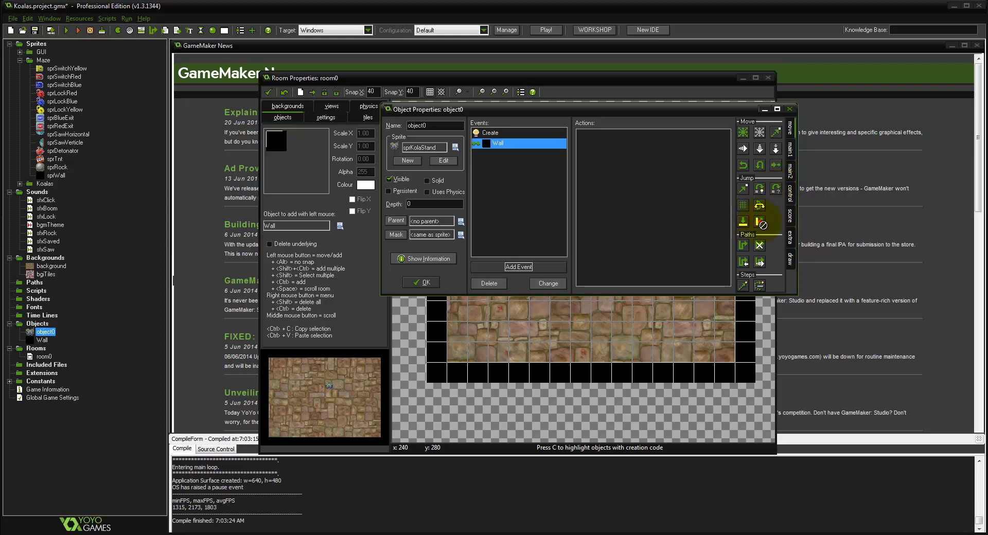
pyautogui.moveTo(759, 221); pyautogui.dragTo(661, 202)
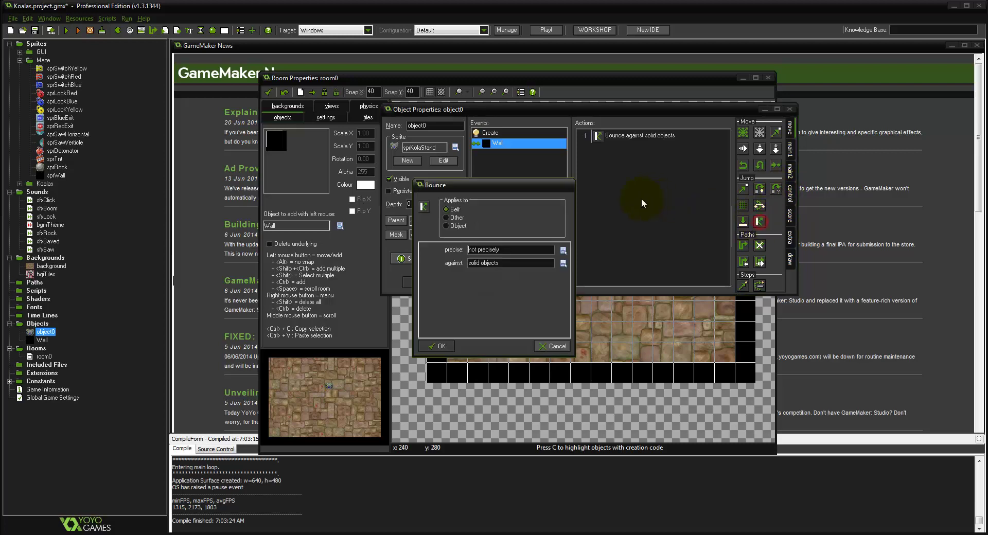
pyautogui.click(441, 347)
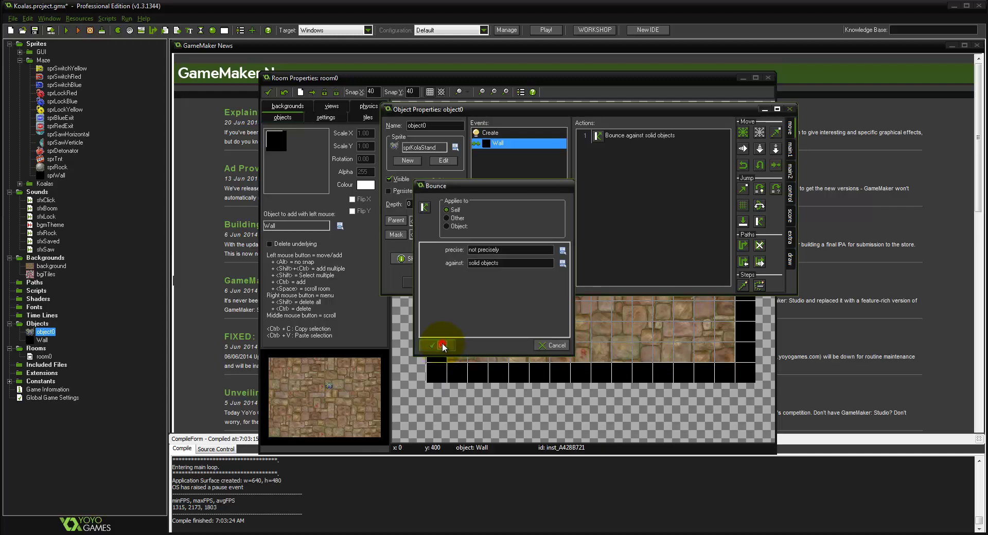
pyautogui.click(420, 281)
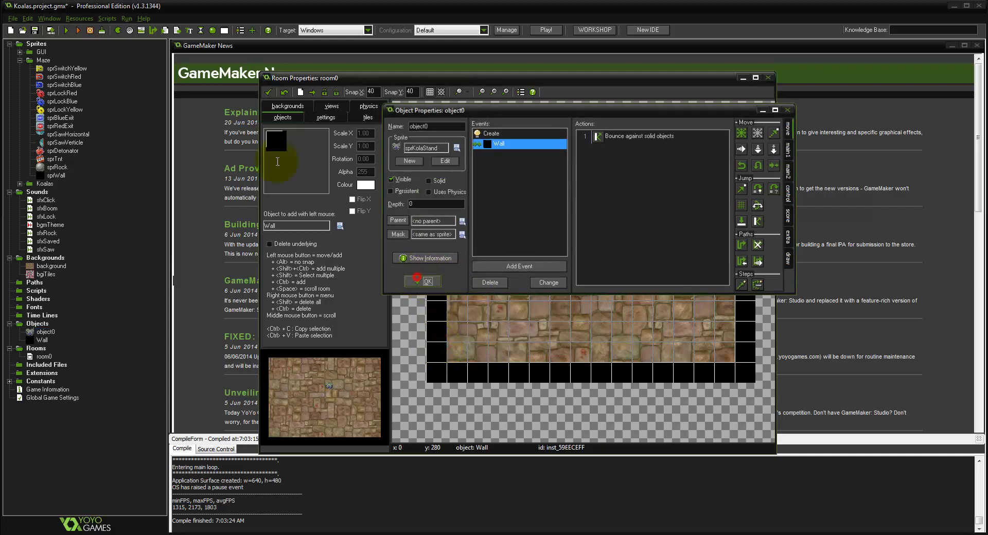
pyautogui.click(66, 30)
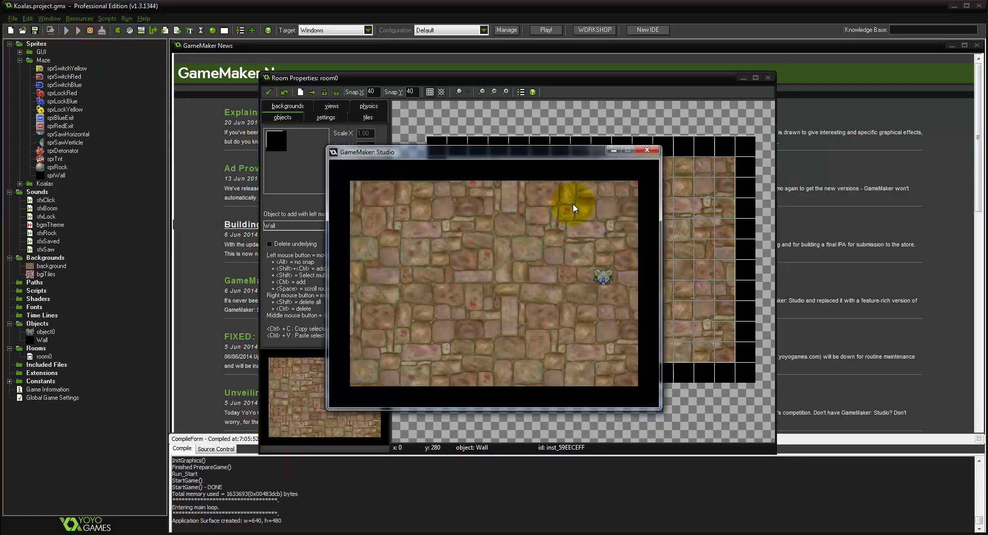
pyautogui.click(647, 150)
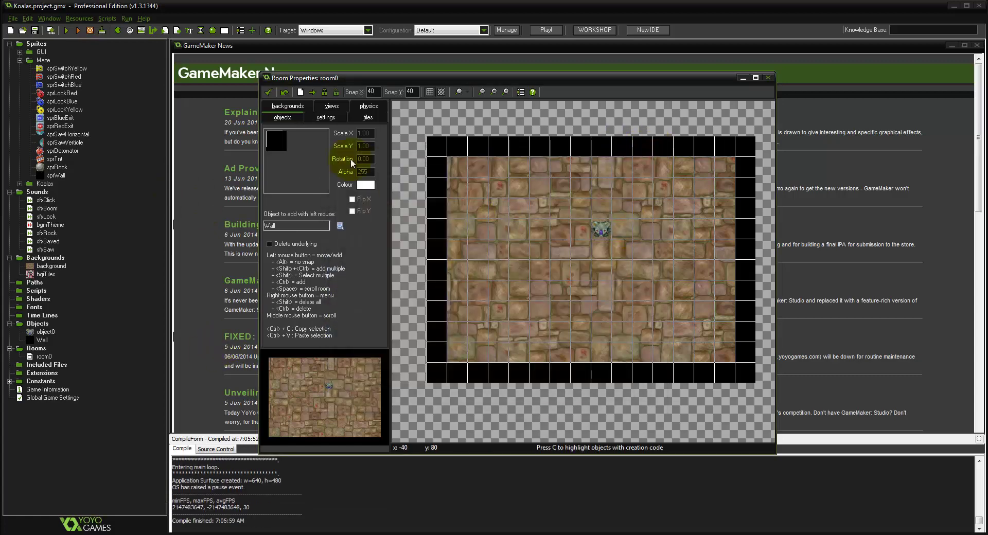
# - Delete the koala instance near the middle of room0
pyautogui.click(596, 231)
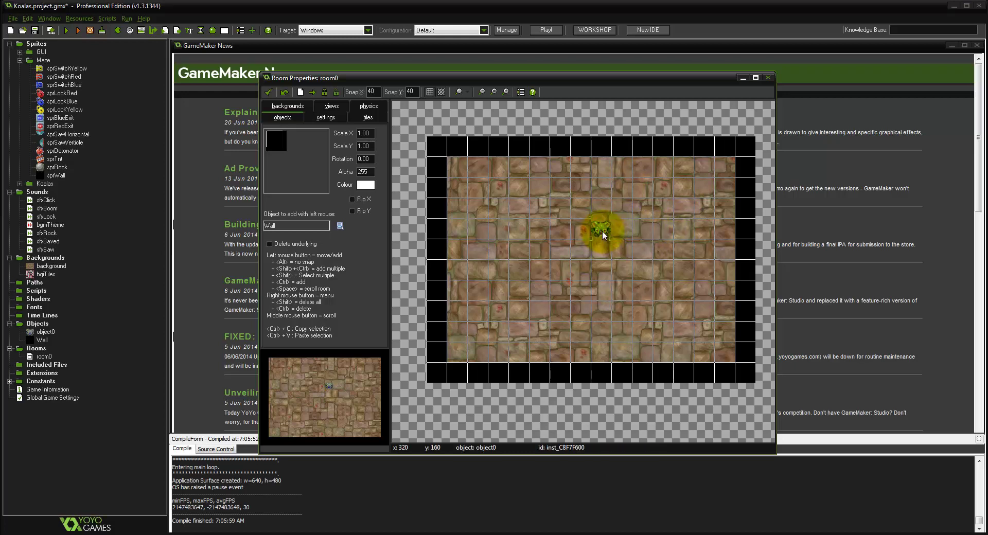
pyautogui.keyDown('ctrl'); pyautogui.rightClick(599, 232); pyautogui.keyUp('ctrl')
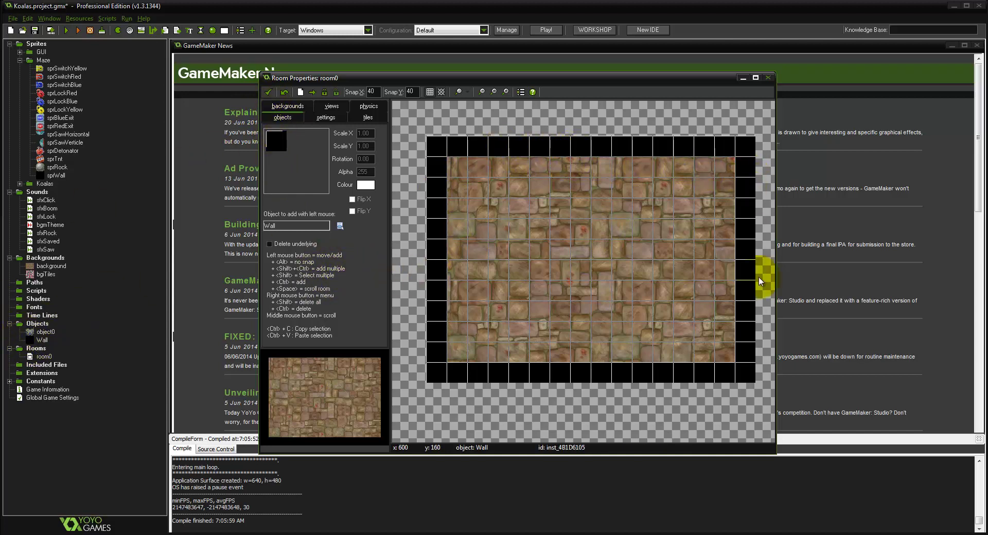
pyautogui.click(366, 185)
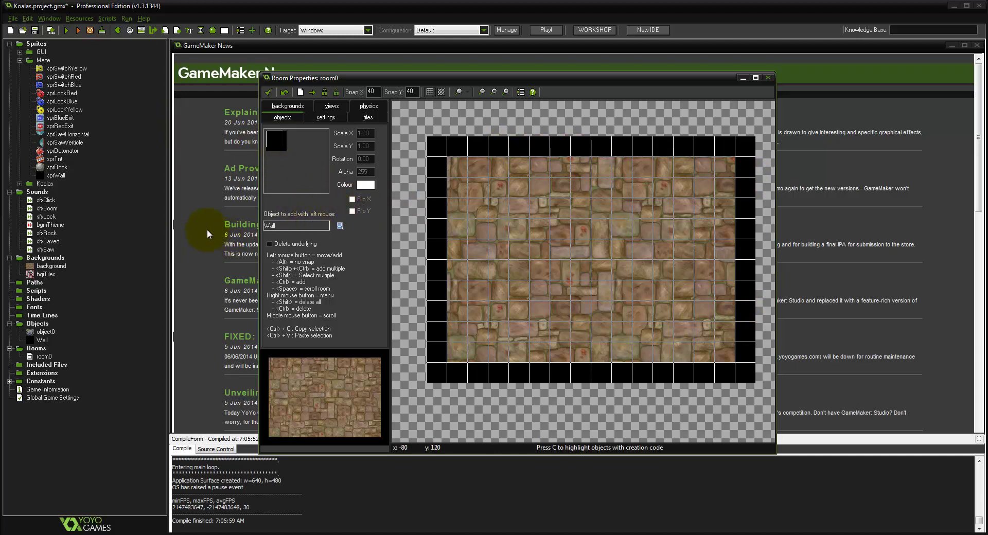
# - Place interior Wall instances as a J-shaped group and a four-cell column with a two-cell branch under the upper wall, and test-run the game
pyautogui.click(282, 139)
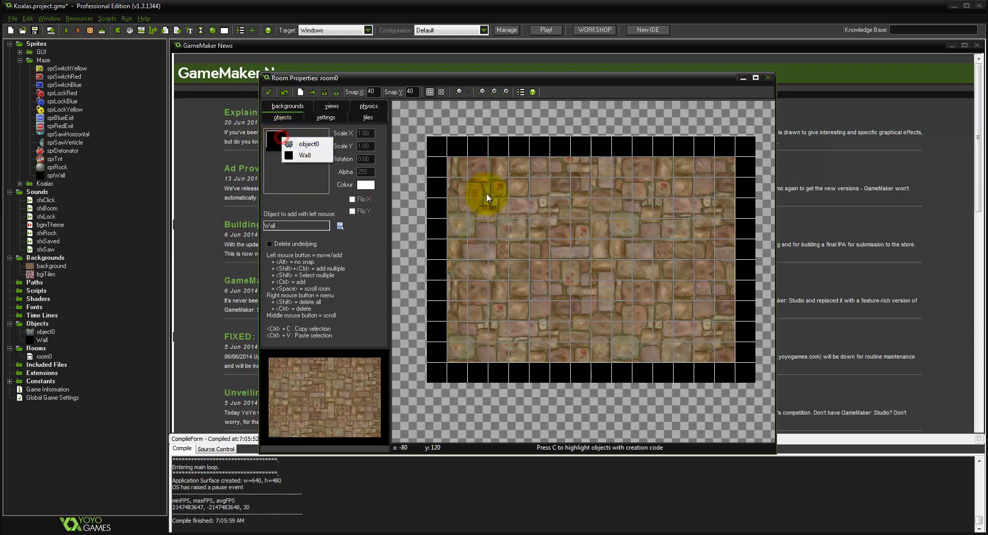
pyautogui.click(292, 157)
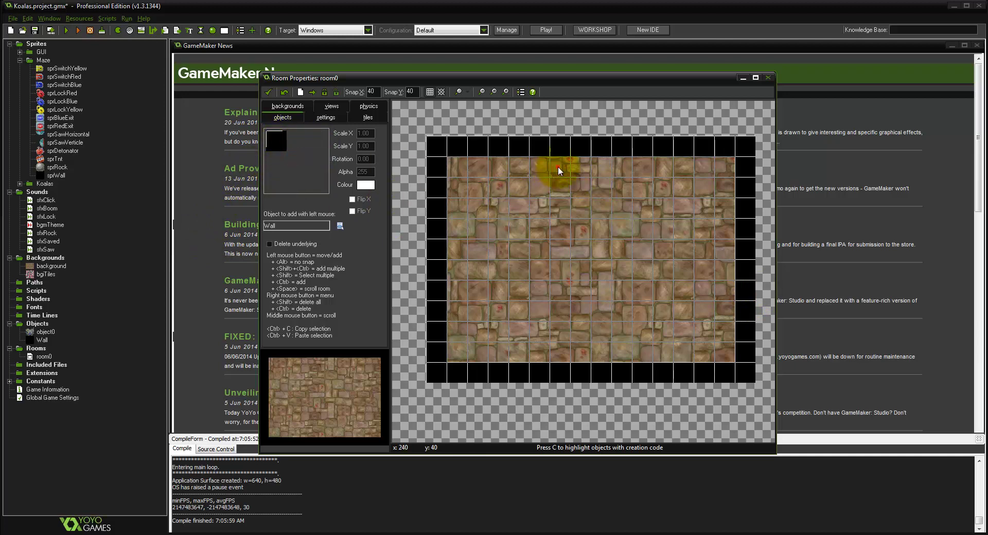
pyautogui.moveTo(563, 170); pyautogui.dragTo(559, 226)
pyautogui.keyDown('ctrl'); pyautogui.rightClick(558, 170); pyautogui.keyUp('ctrl')
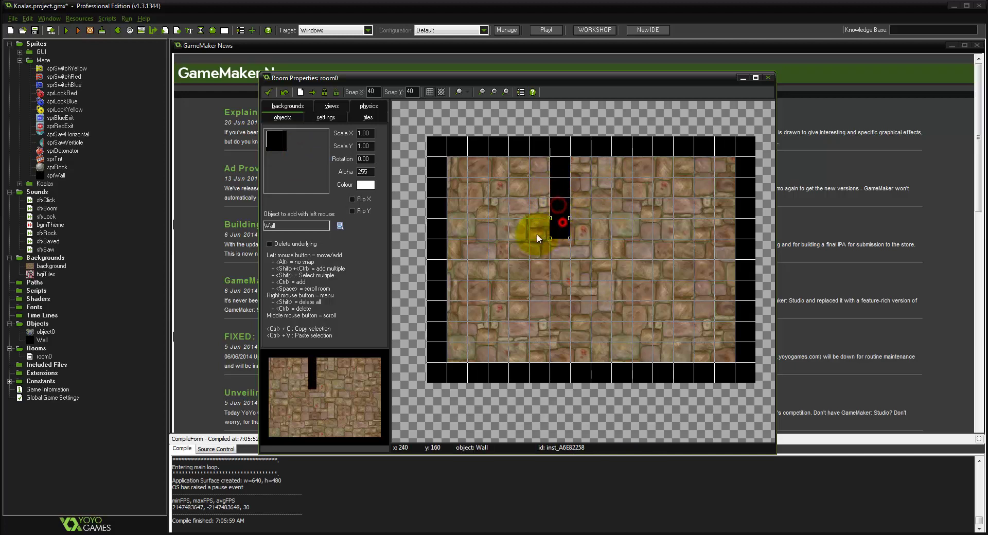
pyautogui.moveTo(490, 235)
pyautogui.keyDown('ctrl'); pyautogui.keyDown('shift'); pyautogui.mouseDown()
pyautogui.moveTo(506, 228)
pyautogui.moveTo(493, 208)
pyautogui.moveTo(500, 166)
pyautogui.mouseUp(); pyautogui.keyUp('shift'); pyautogui.keyUp('ctrl')
pyautogui.keyDown('ctrl'); pyautogui.keyDown('shift'); pyautogui.moveTo(584, 187); pyautogui.dragTo(610, 186); pyautogui.keyUp('shift'); pyautogui.keyUp('ctrl')
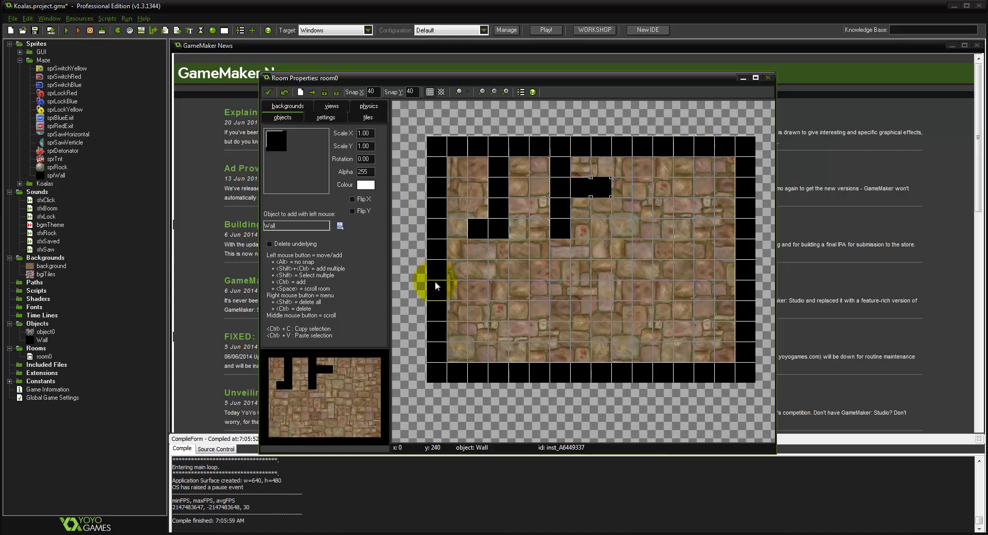
pyautogui.click(69, 31)
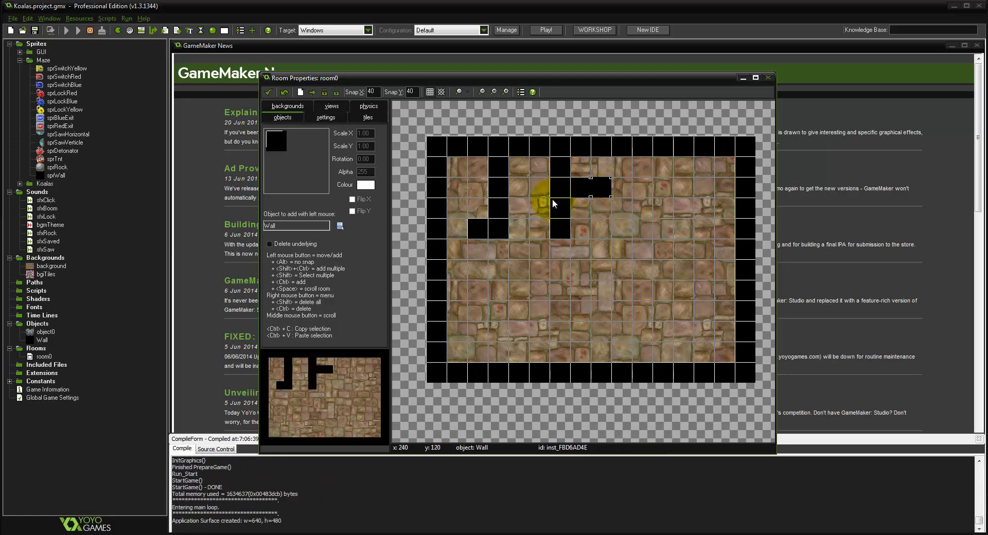
pyautogui.press('Escape')
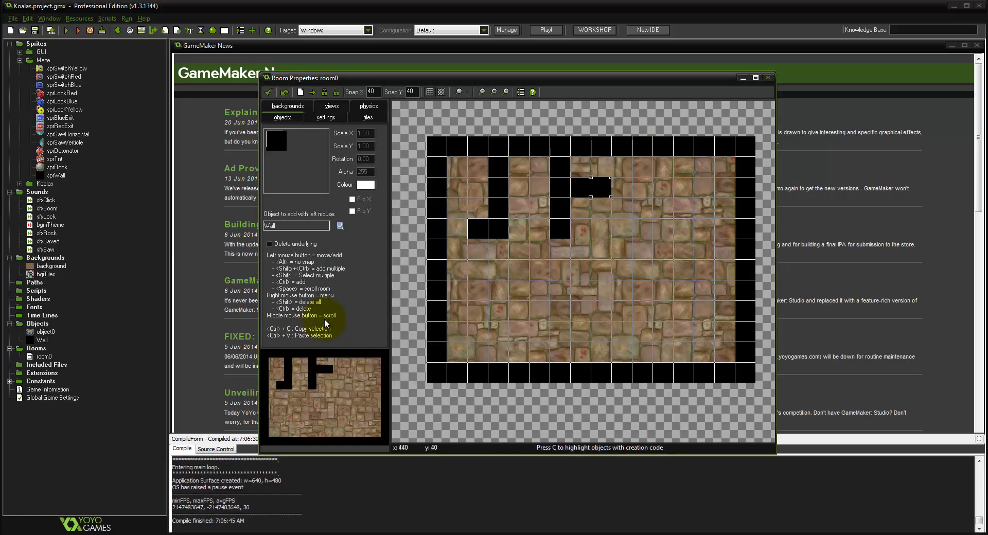
# - Make the Wall object not visible, and test-run the game before closing it
pyautogui.doubleClick(41, 340)
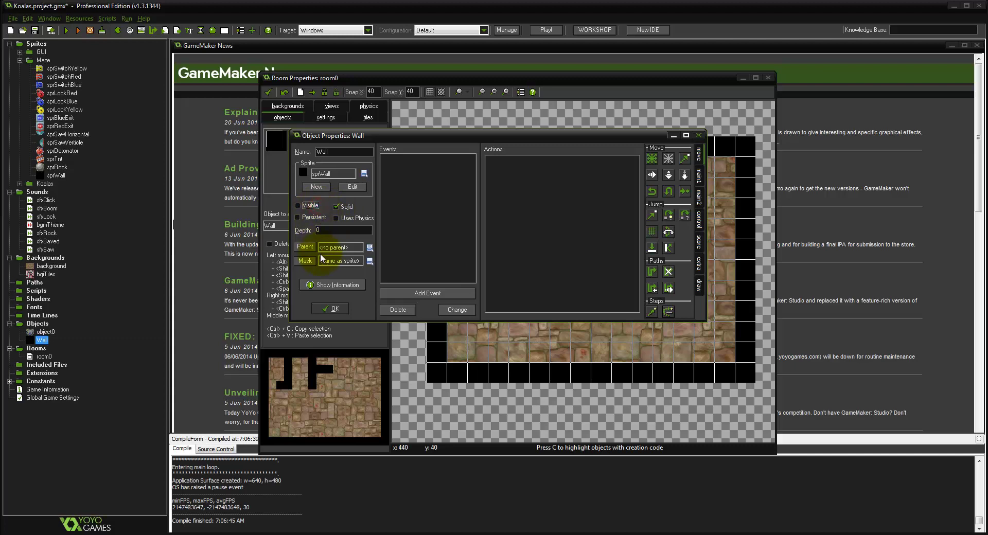
pyautogui.click(331, 307)
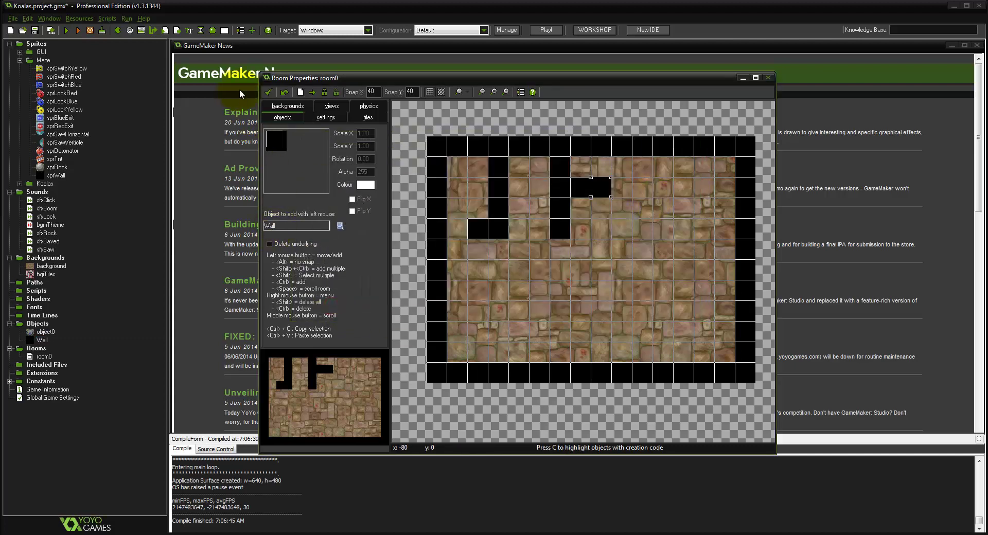
pyautogui.click(65, 30)
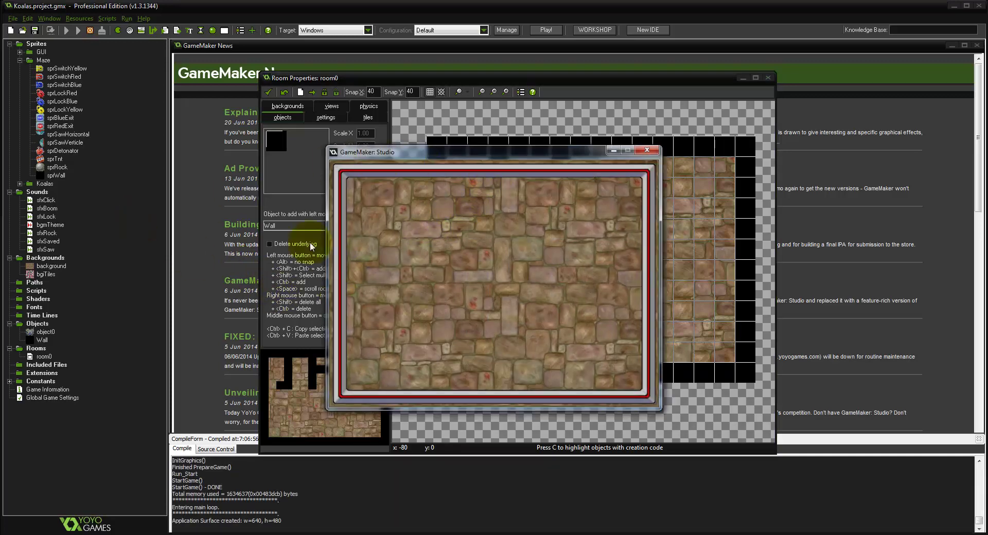
pyautogui.click(647, 150)
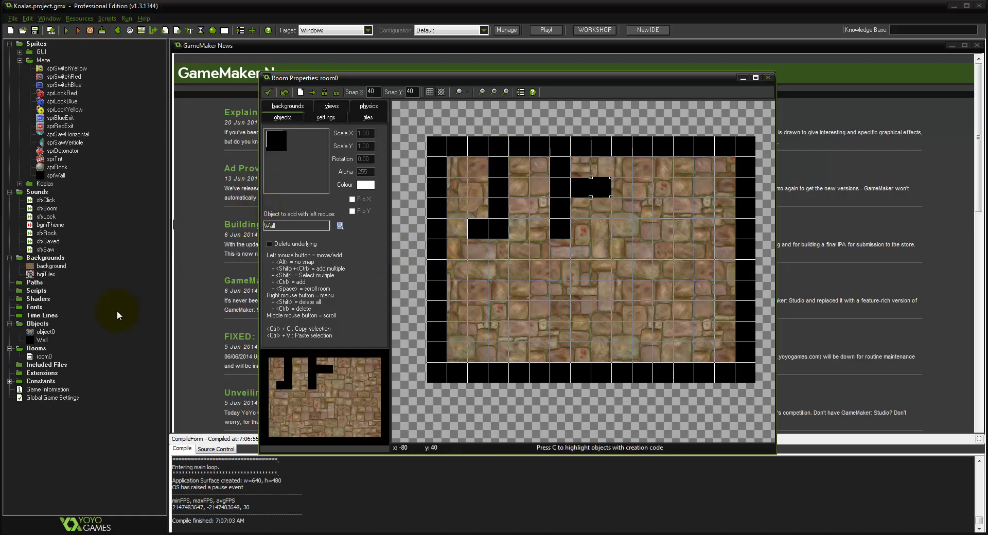
# - Set the Wall object's depth to 1000001
pyautogui.click(43, 341)
pyautogui.doubleClick(43, 340)
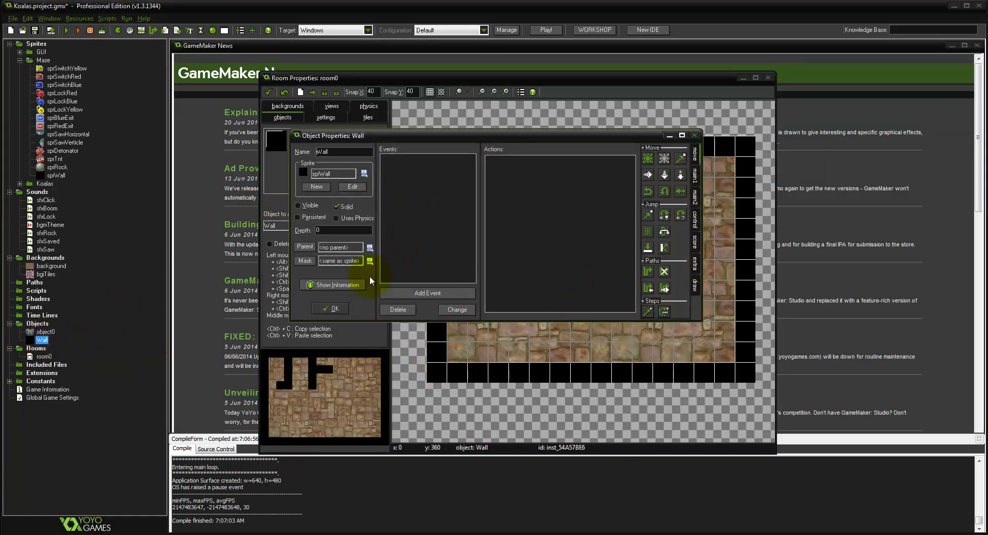
pyautogui.doubleClick(339, 232)
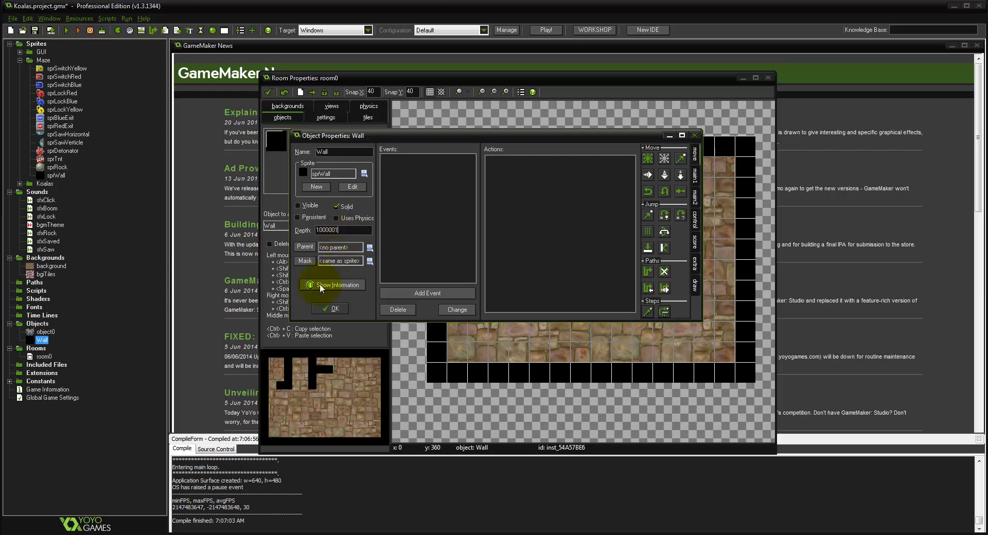
pyautogui.click(324, 309)
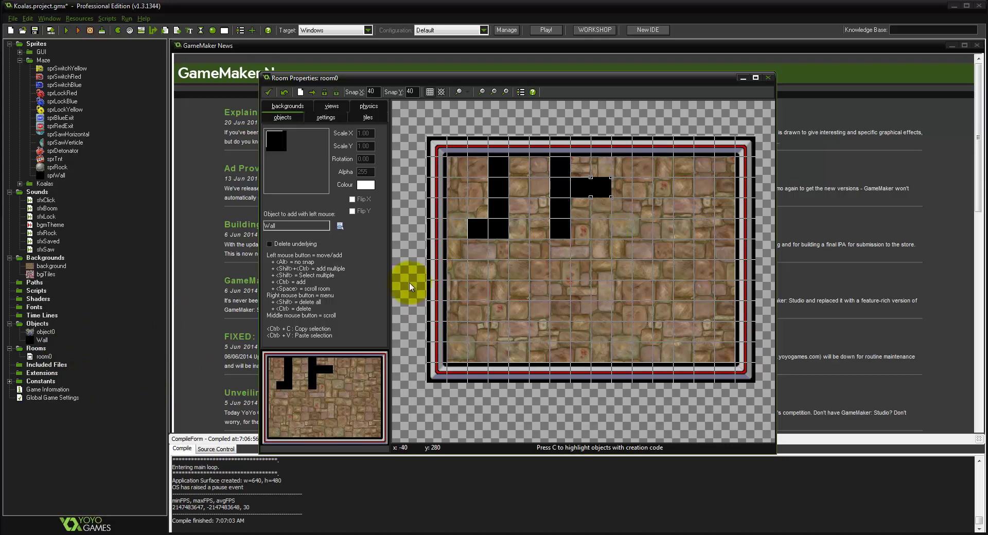
# - Reset the Wall object's depth to 0
pyautogui.doubleClick(42, 339)
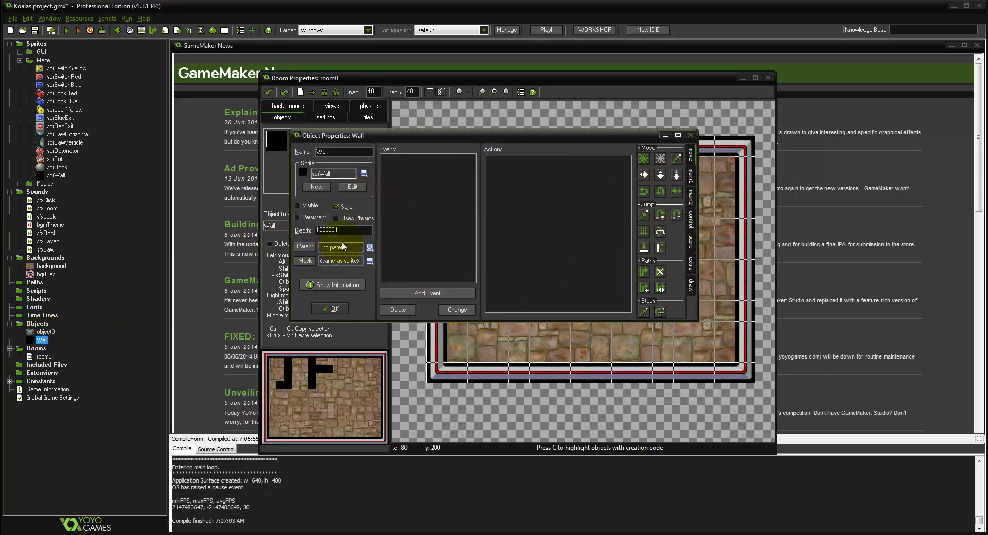
pyautogui.doubleClick(339, 229)
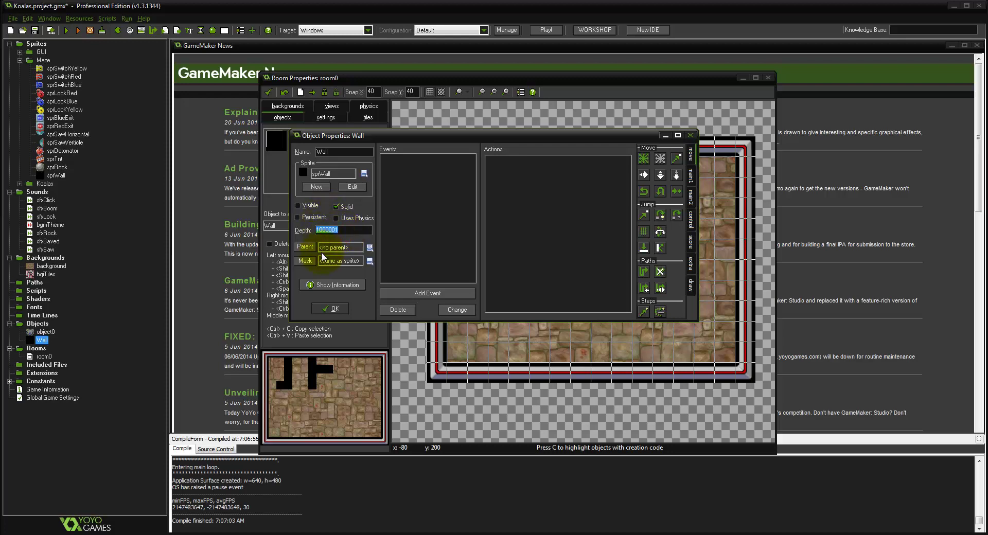
pyautogui.write('0')
pyautogui.click(343, 311)
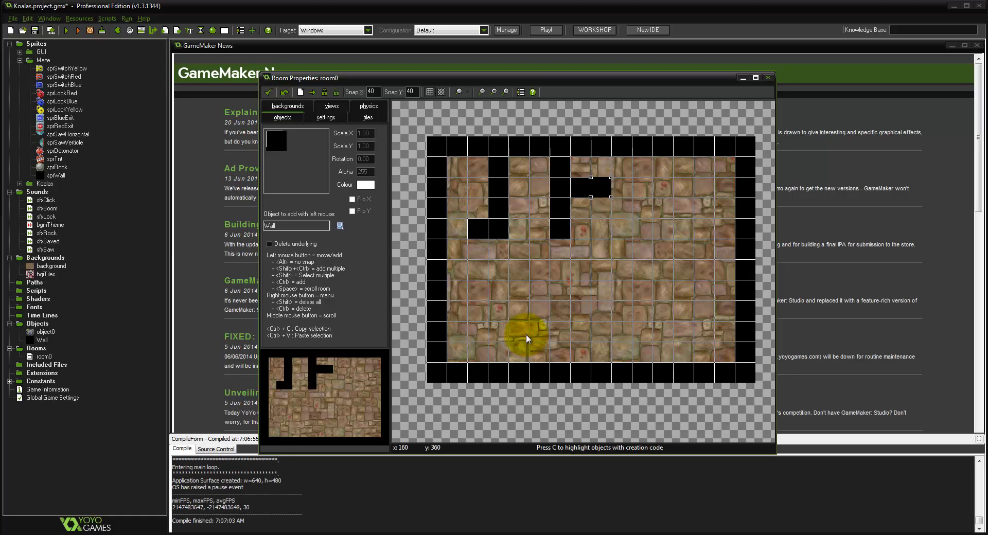
# - Reduce the opacity of the sprWall sprite to 66 for all its images, and save the sprite
pyautogui.doubleClick(55, 176)
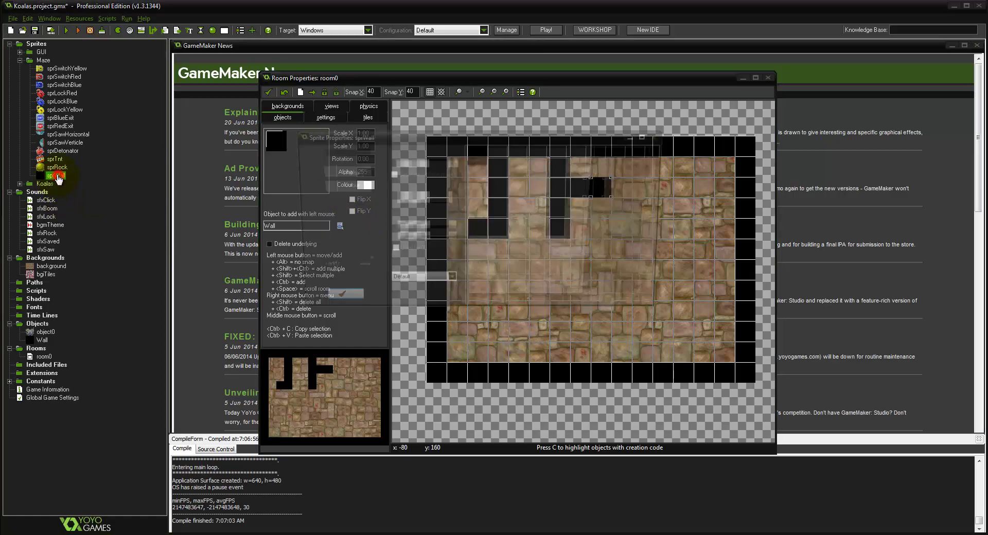
pyautogui.click(343, 187)
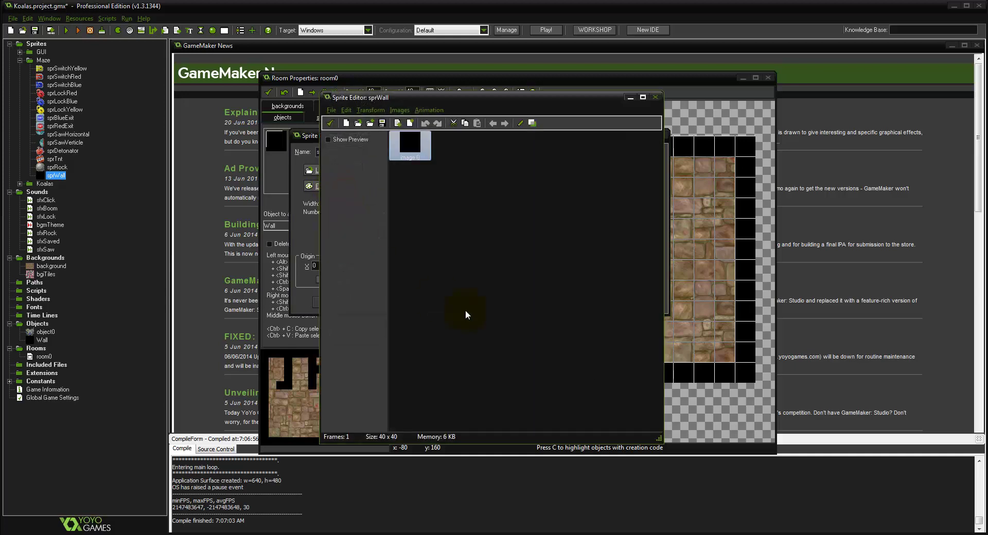
pyautogui.click(370, 111)
pyautogui.moveTo(392, 110)
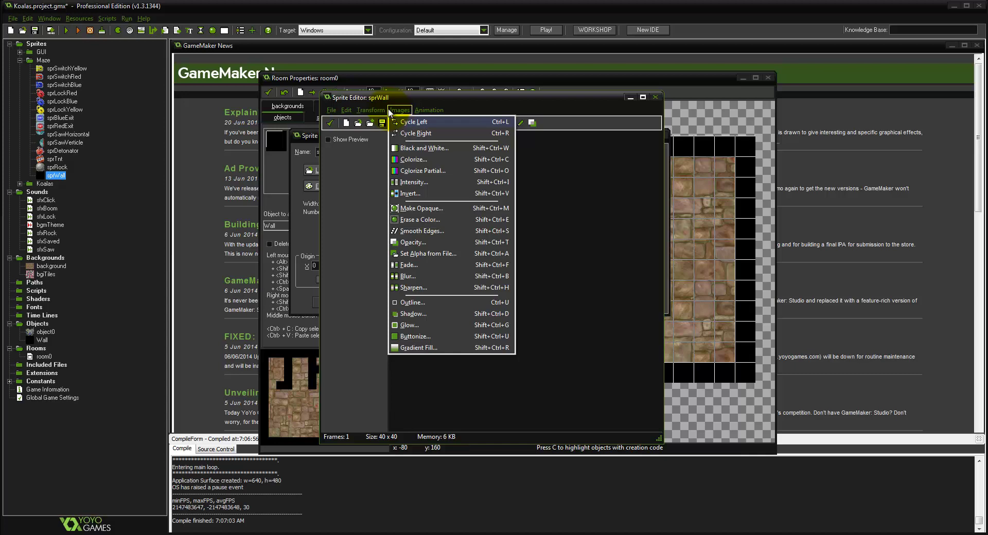
pyautogui.click(415, 241)
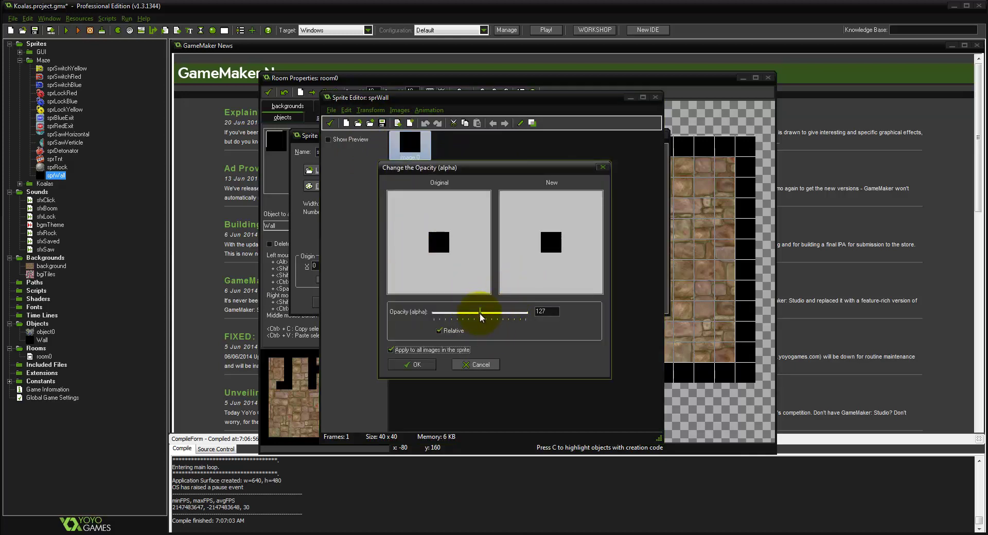
pyautogui.moveTo(479, 313); pyautogui.dragTo(455, 313)
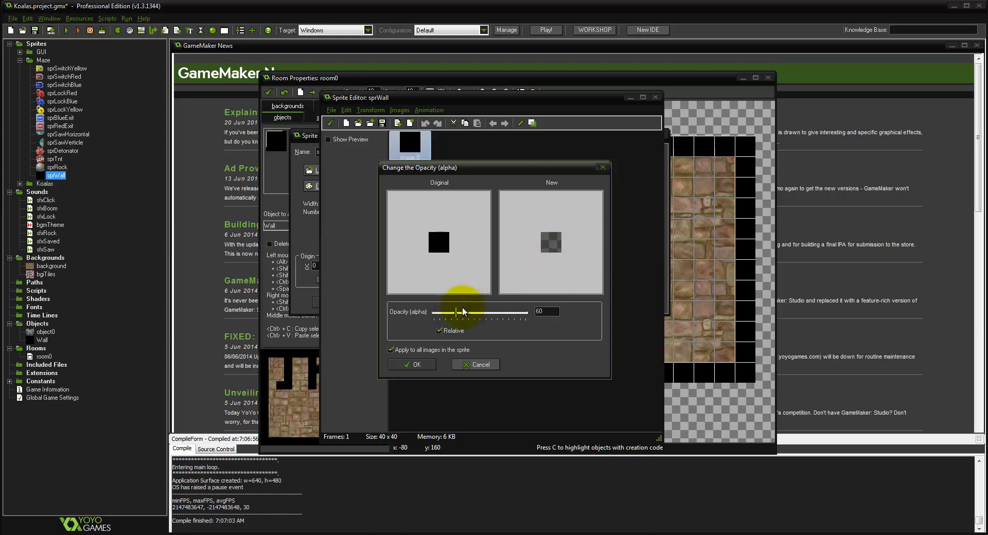
pyautogui.moveTo(456, 312); pyautogui.dragTo(458, 312)
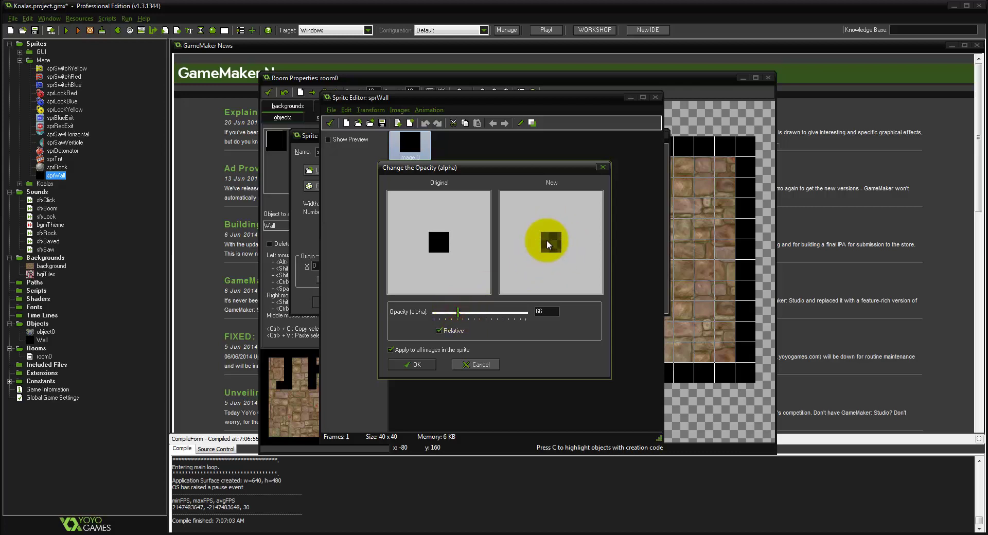
pyautogui.click(417, 364)
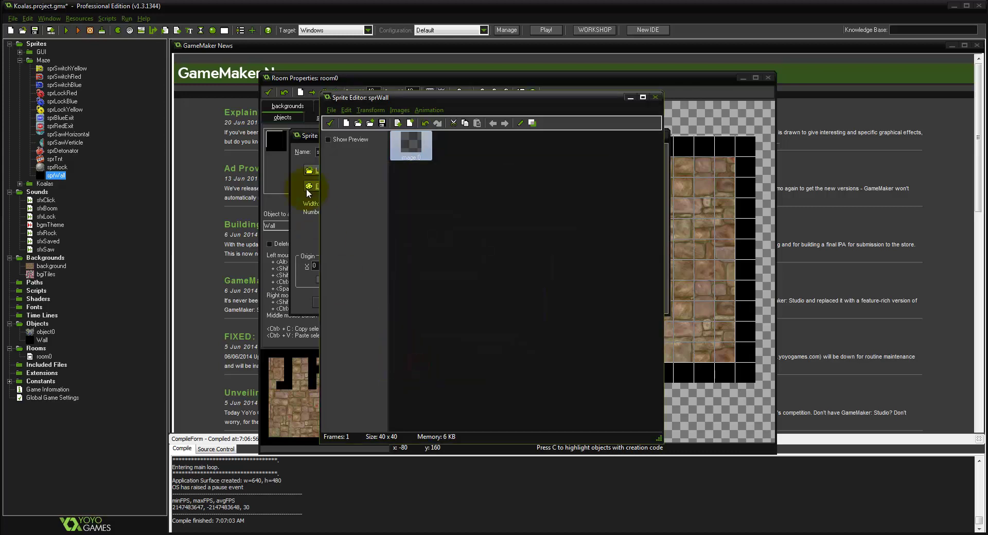
pyautogui.click(330, 123)
pyautogui.click(338, 302)
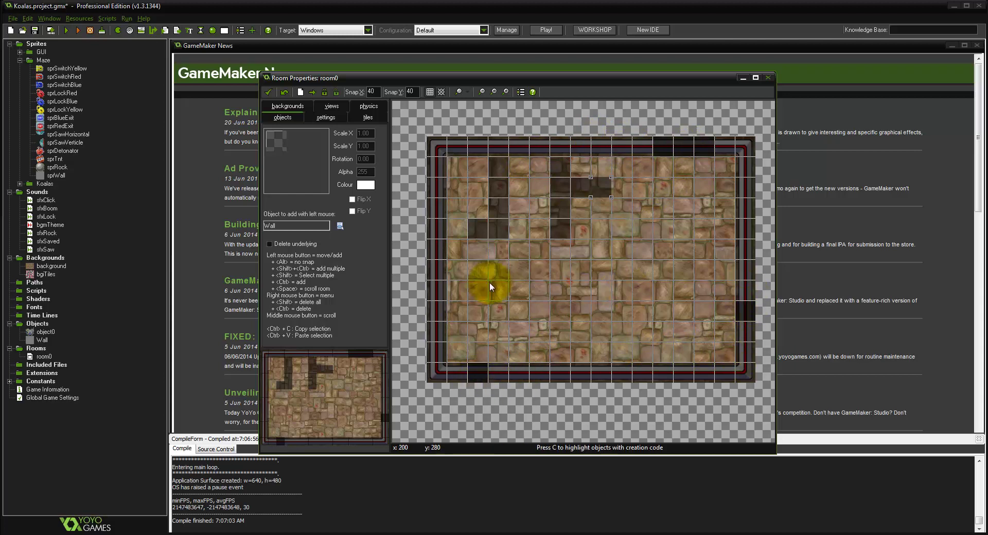
# - Replace the stacked Wall instances on the top, right and bottom borders of room0 with a single Wall per grid cell
pyautogui.click(663, 144)
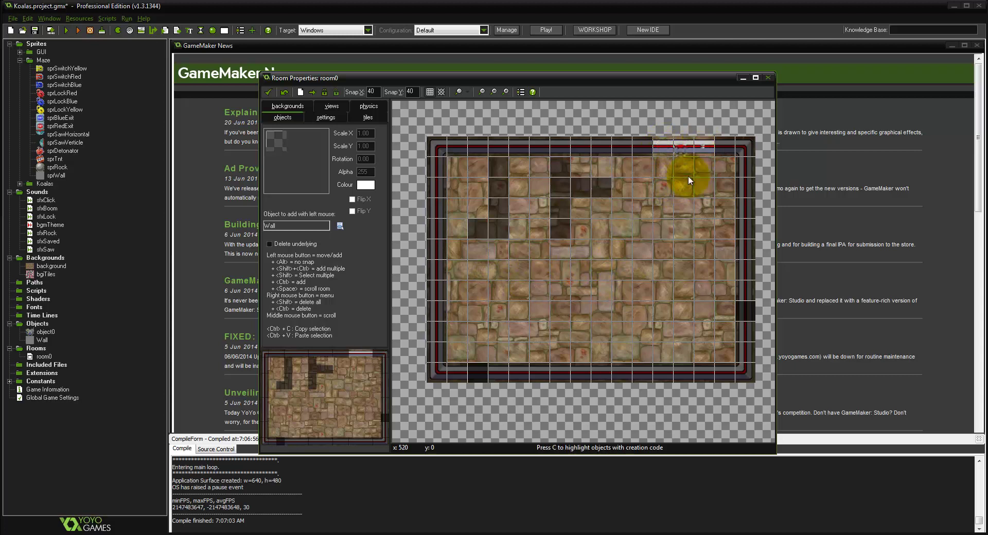
pyautogui.click(751, 311)
pyautogui.click(485, 373)
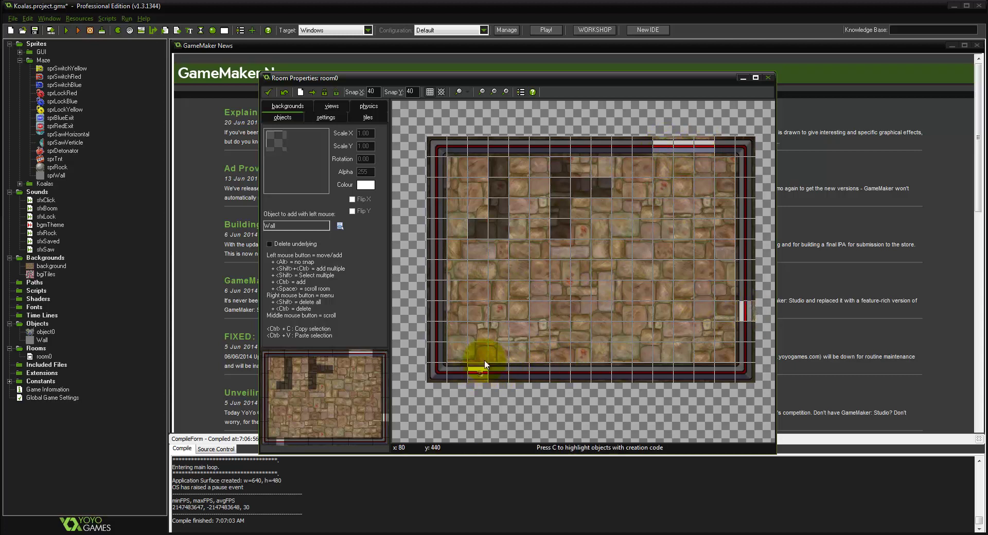
pyautogui.click(673, 150)
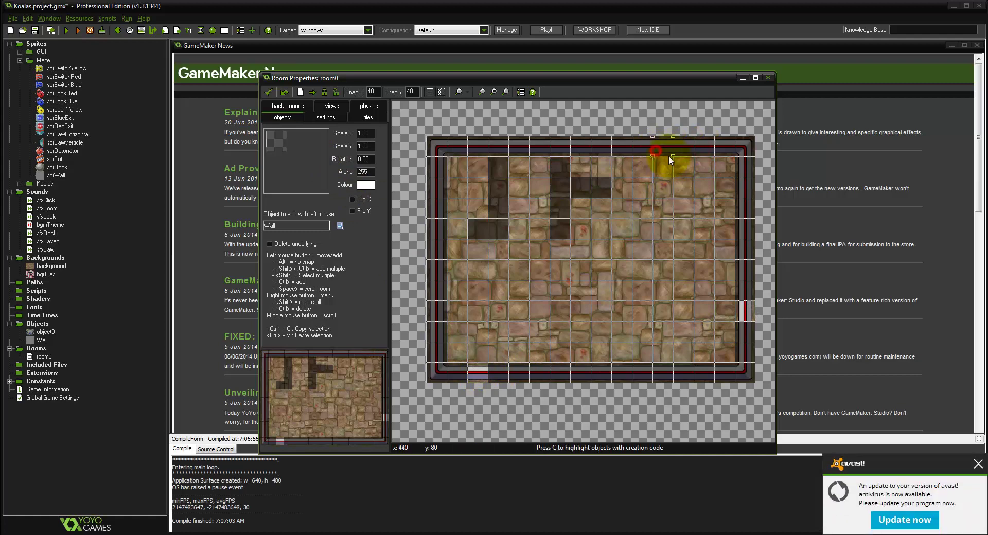
pyautogui.click(662, 150)
pyautogui.click(743, 309)
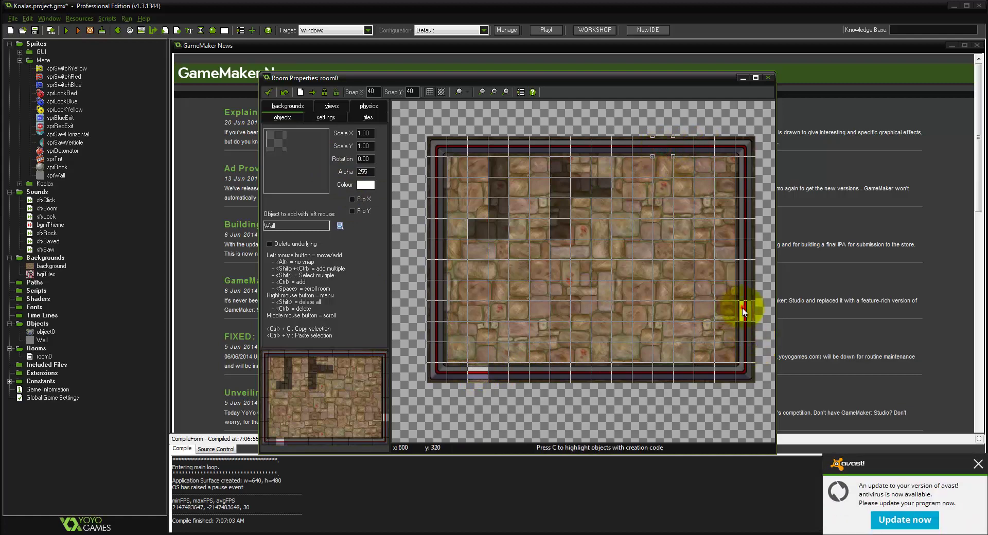
pyautogui.click(477, 372)
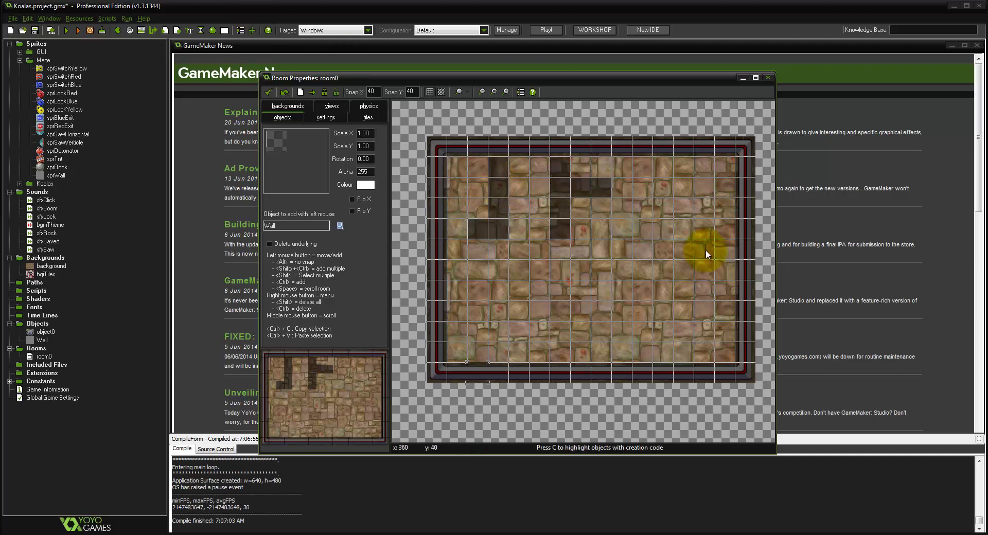
# - Place a downward T-junction tile from bgTiles in the room's top border at x 120, above the dark Wall cells
pyautogui.click(367, 118)
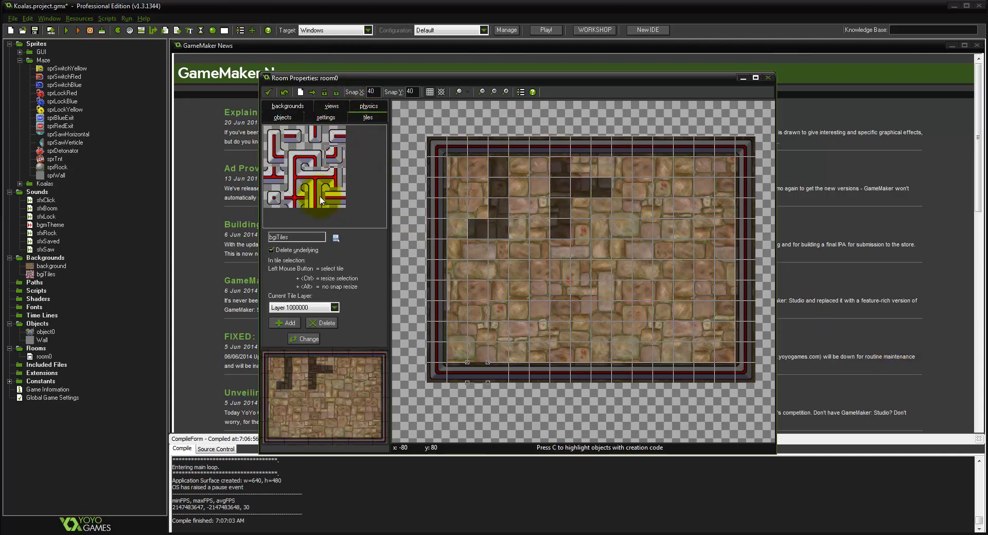
pyautogui.click(314, 178)
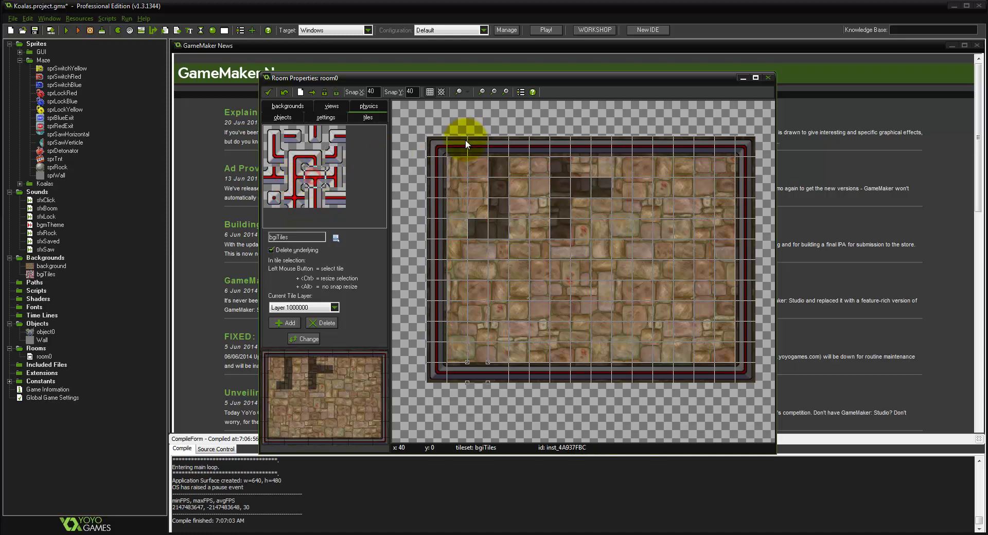
pyautogui.click(500, 149)
pyautogui.click(498, 170)
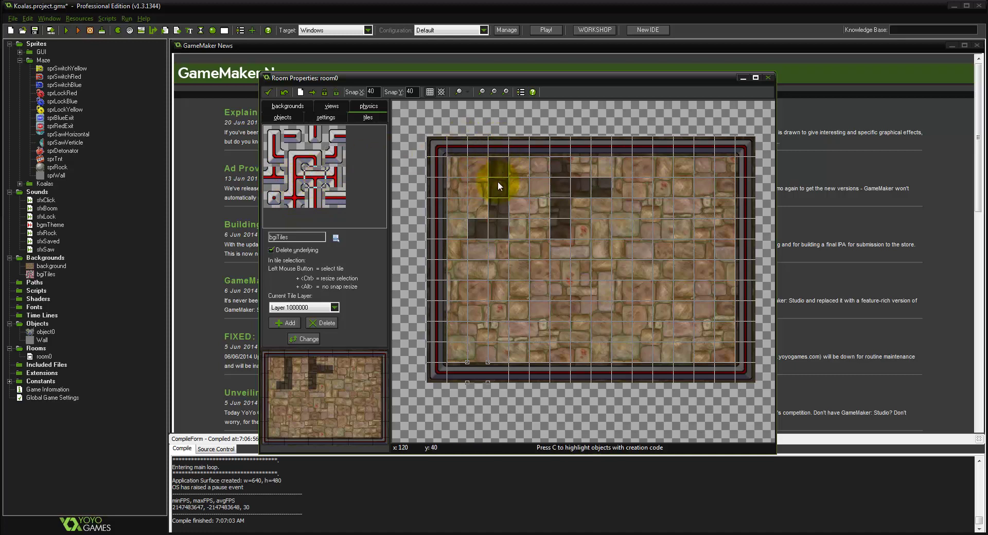
pyautogui.click(312, 171)
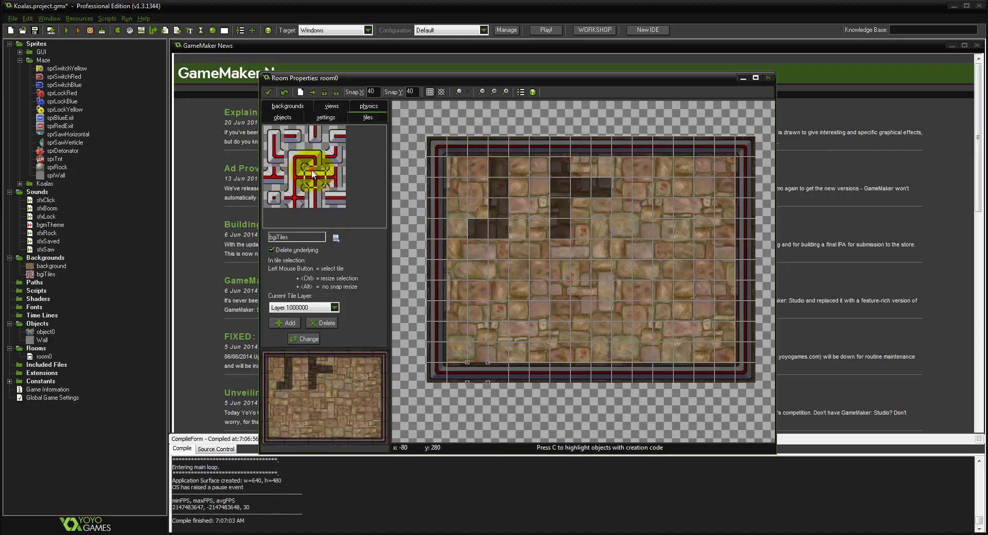
pyautogui.click(501, 148)
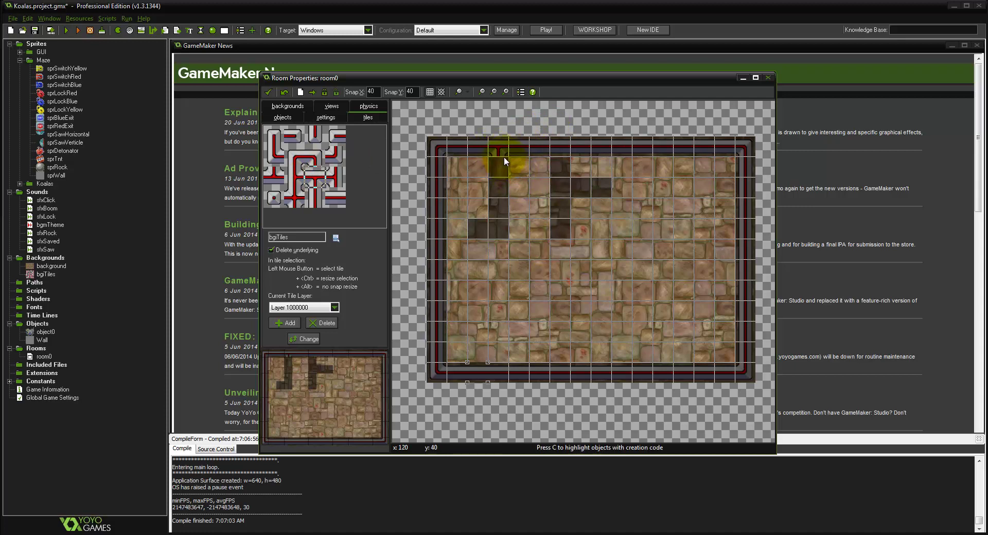
pyautogui.click(503, 147)
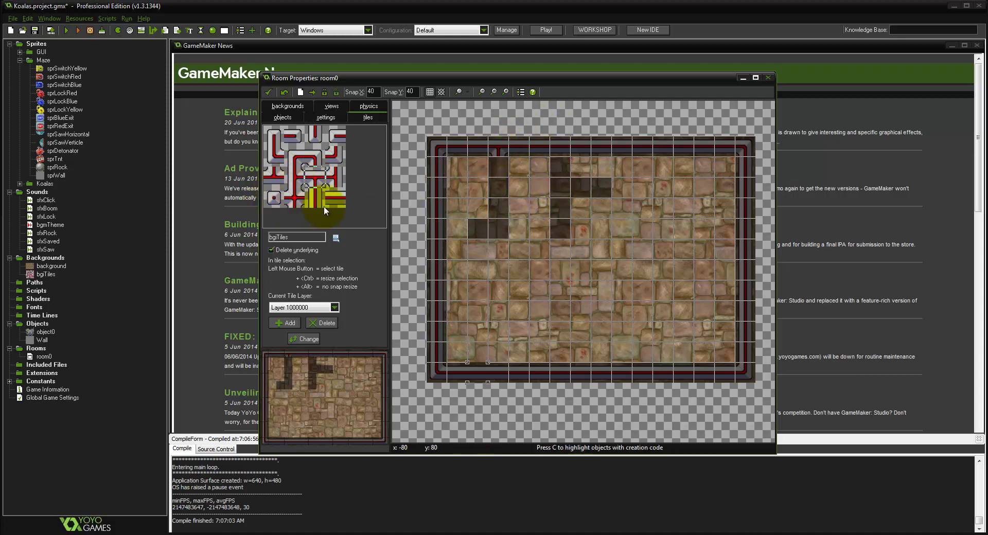
# - Extend the junction down with vertical tiles, a corner at x 120, y 160 and an end tile at x 80, y 160
pyautogui.click(308, 200)
pyautogui.click(484, 175)
pyautogui.click(492, 208)
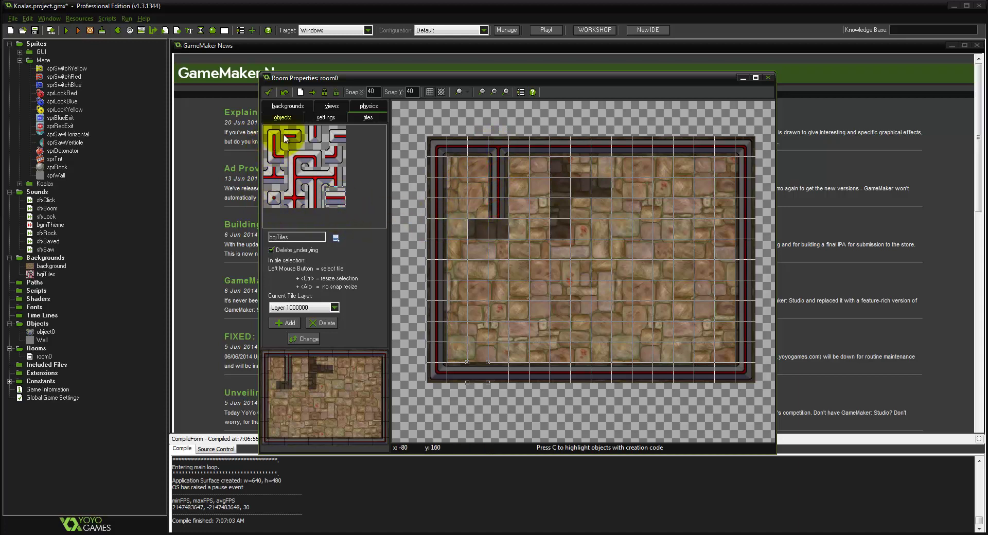
pyautogui.click(277, 155)
pyautogui.click(338, 156)
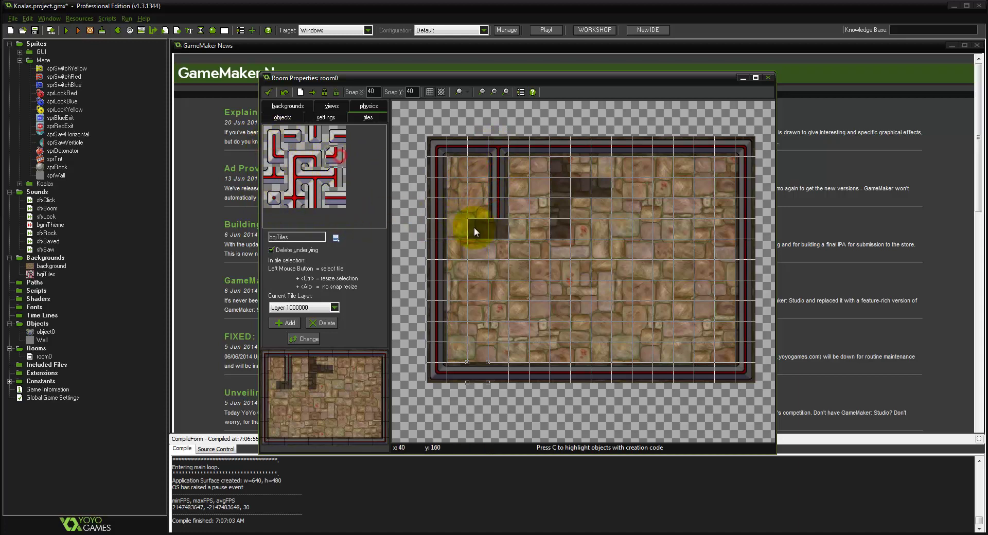
pyautogui.click(477, 227)
pyautogui.click(329, 143)
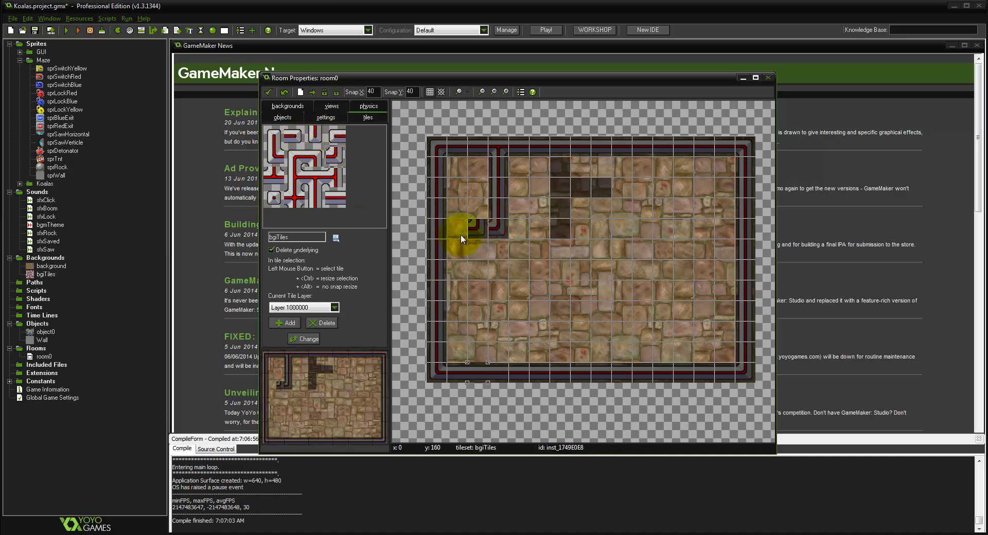
pyautogui.click(474, 229)
pyautogui.click(481, 233)
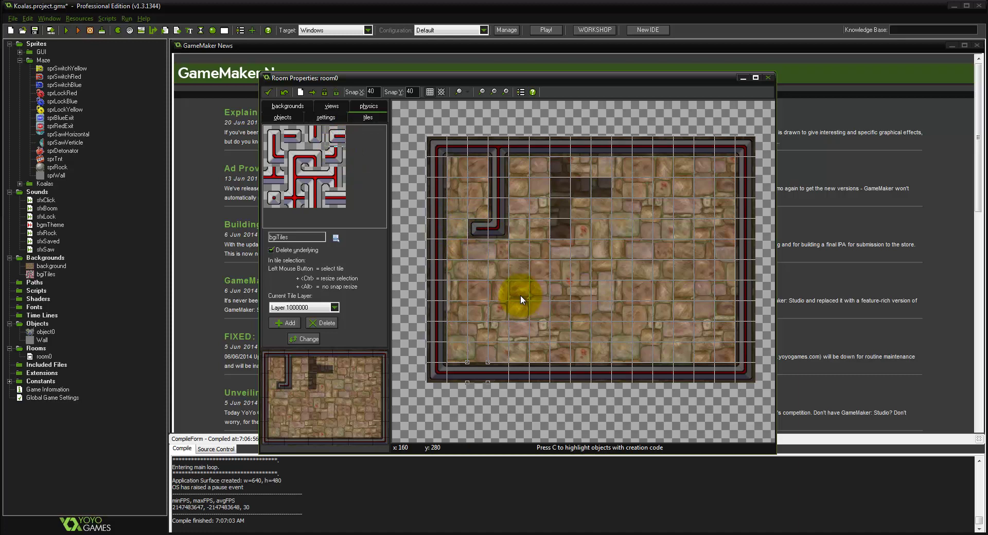
# - Delete the tile branch below the T-junction and all Wall instances inside the room's border
pyautogui.click(497, 171)
pyautogui.click(483, 223)
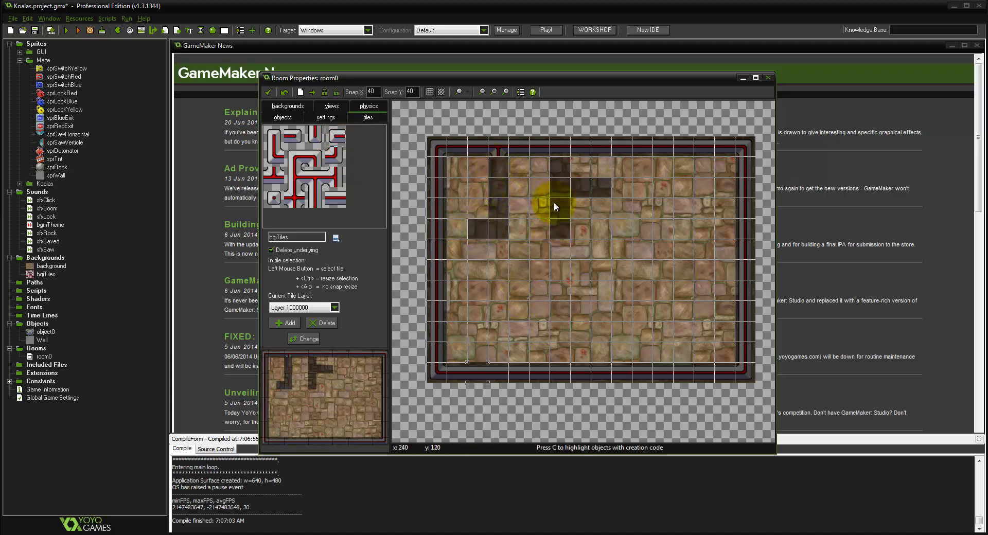
pyautogui.click(285, 107)
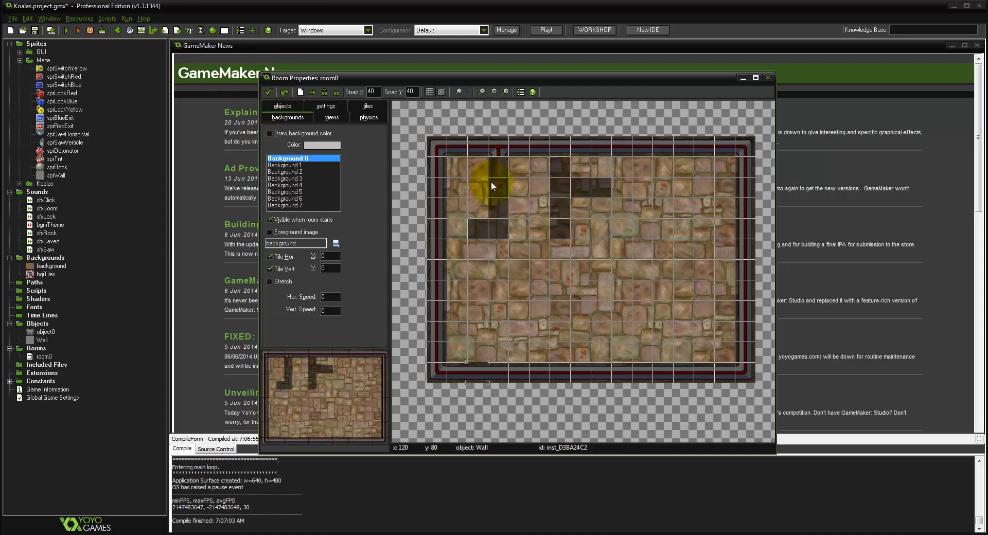
pyautogui.moveTo(494, 171)
pyautogui.keyDown('shift'); pyautogui.mouseDown(button='right')
pyautogui.moveTo(493, 202)
pyautogui.moveTo(516, 232)
pyautogui.moveTo(558, 179)
pyautogui.moveTo(594, 183)
pyautogui.moveTo(594, 197)
pyautogui.mouseUp(button='right'); pyautogui.keyUp('shift')
pyautogui.click(328, 160)
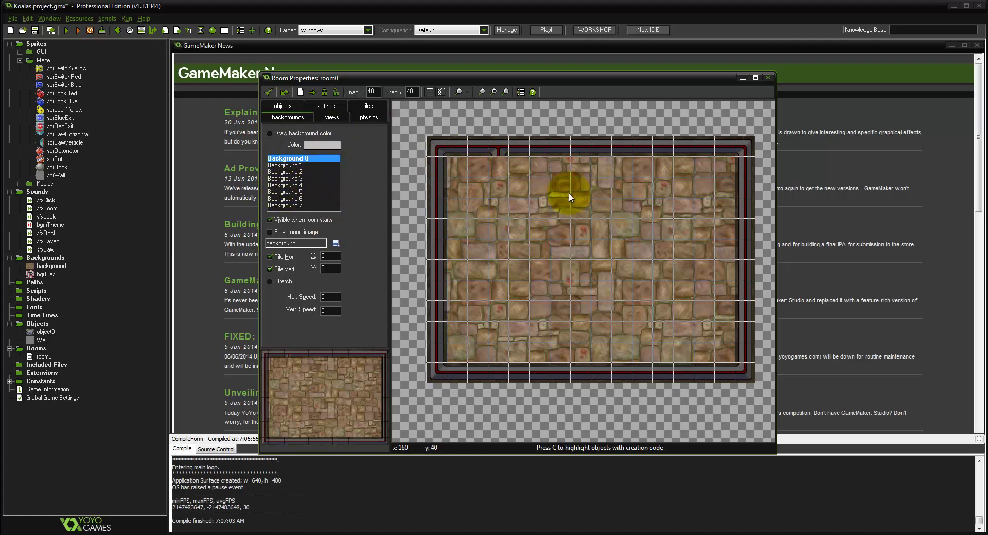
# - Replace the T-junction tile in the top border with a straight horizontal tile
pyautogui.click(368, 108)
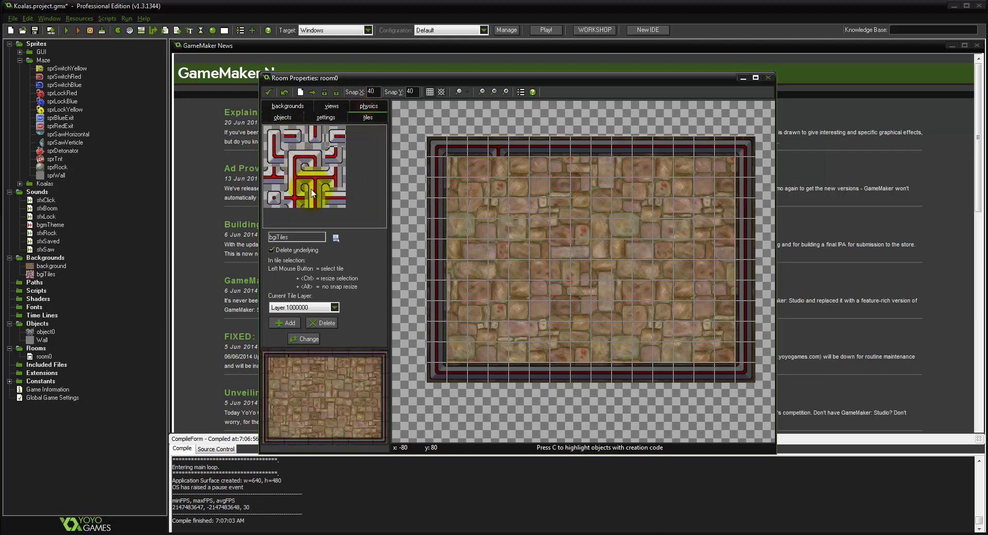
pyautogui.click(498, 146)
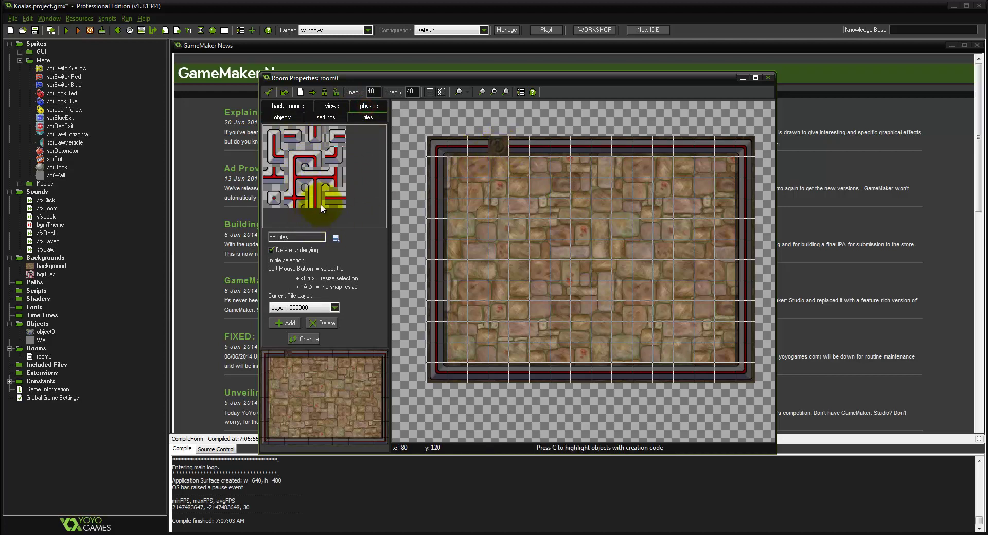
pyautogui.click(337, 200)
pyautogui.rightClick(498, 147)
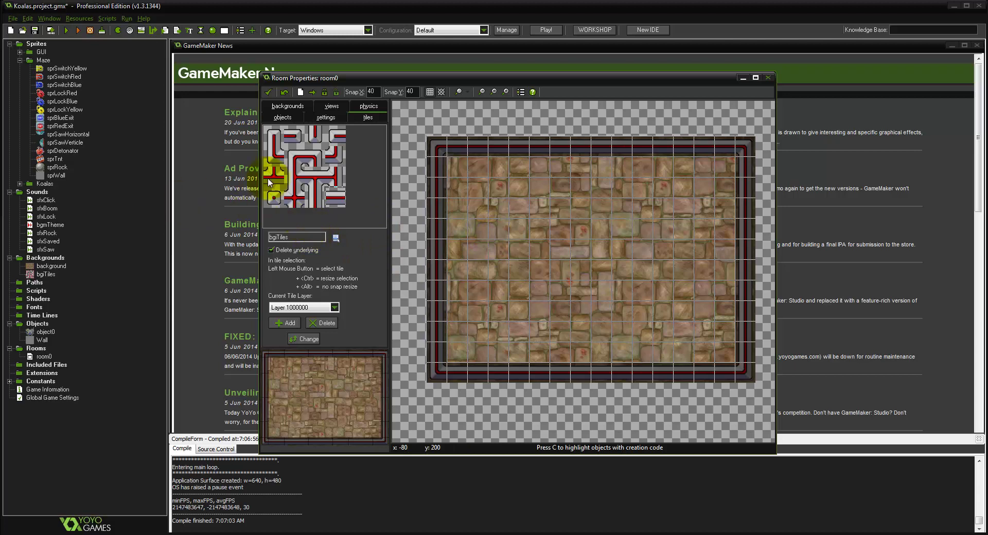
# - Build an arch-shaped tile wall from x 200 to 280, with its horizontal run at y 80 and both ends at y 120
pyautogui.click(332, 198)
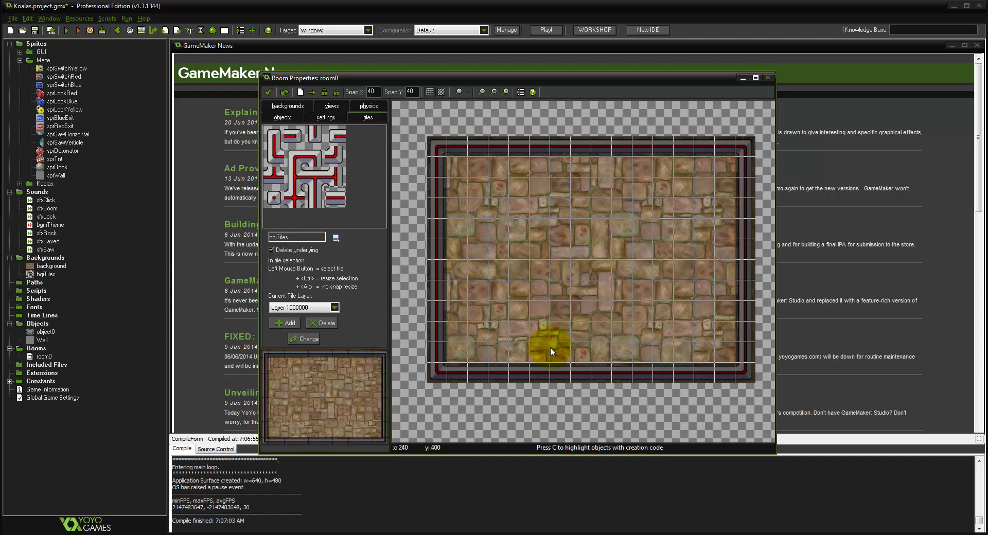
pyautogui.click(486, 335)
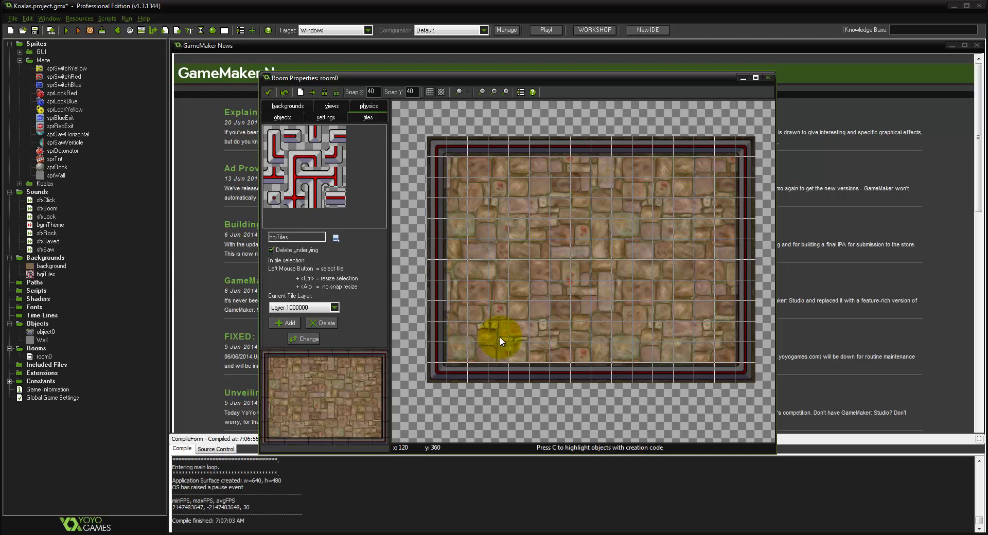
pyautogui.click(563, 187)
pyautogui.click(289, 157)
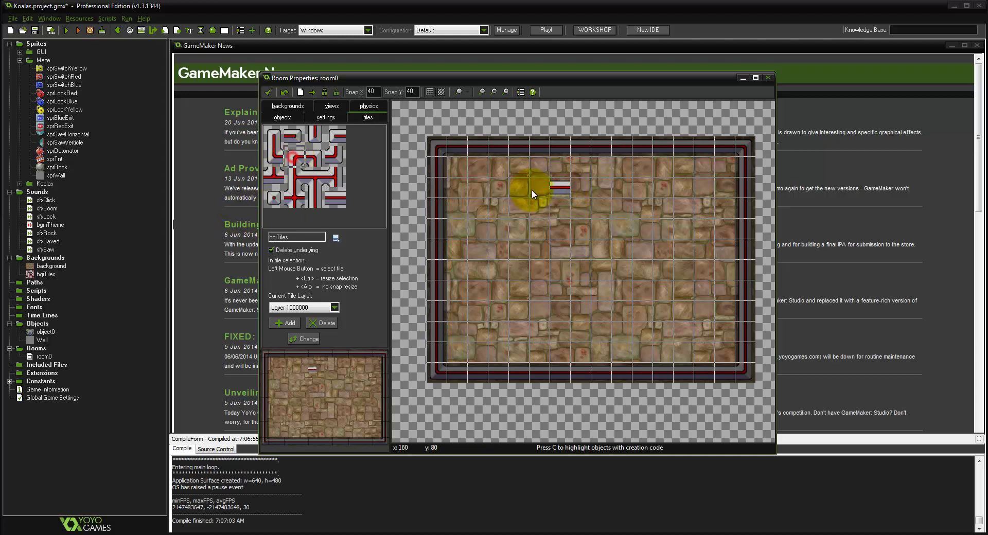
pyautogui.click(542, 189)
pyautogui.click(315, 154)
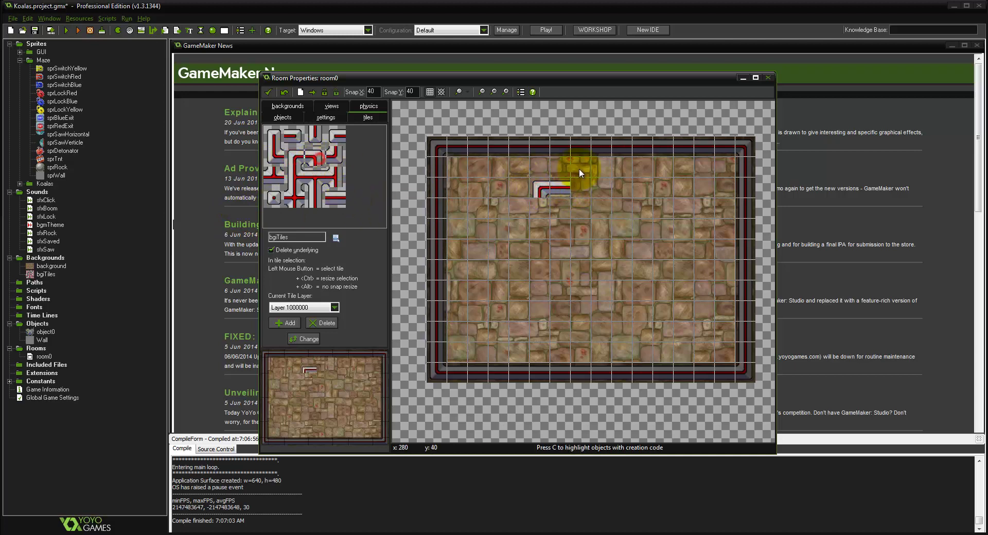
pyautogui.click(584, 186)
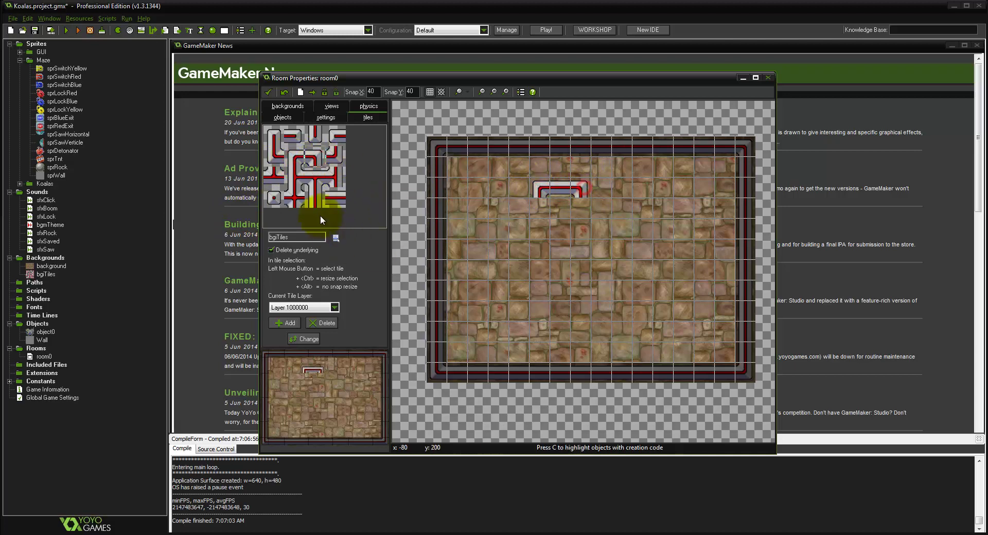
pyautogui.click(286, 138)
pyautogui.click(538, 209)
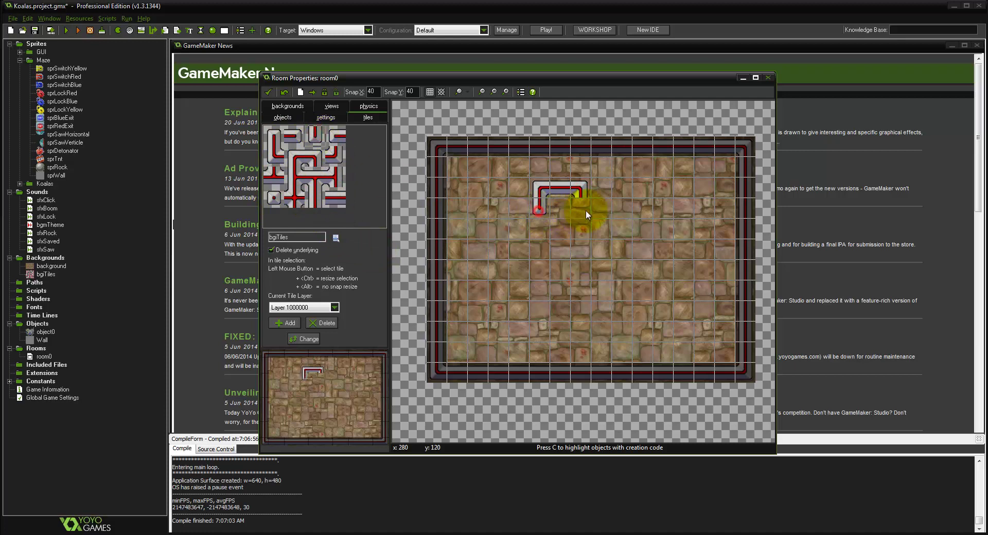
pyautogui.click(578, 191)
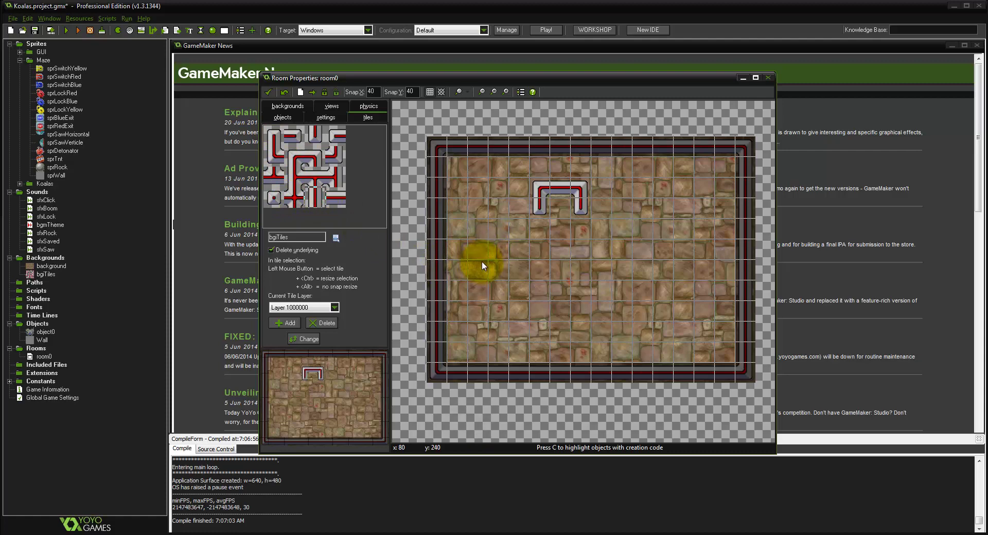
# - Build a C-shaped tile wall opening to the right, with its spine at x 80 from y 160 to 240 and ends at x 120
pyautogui.click(478, 248)
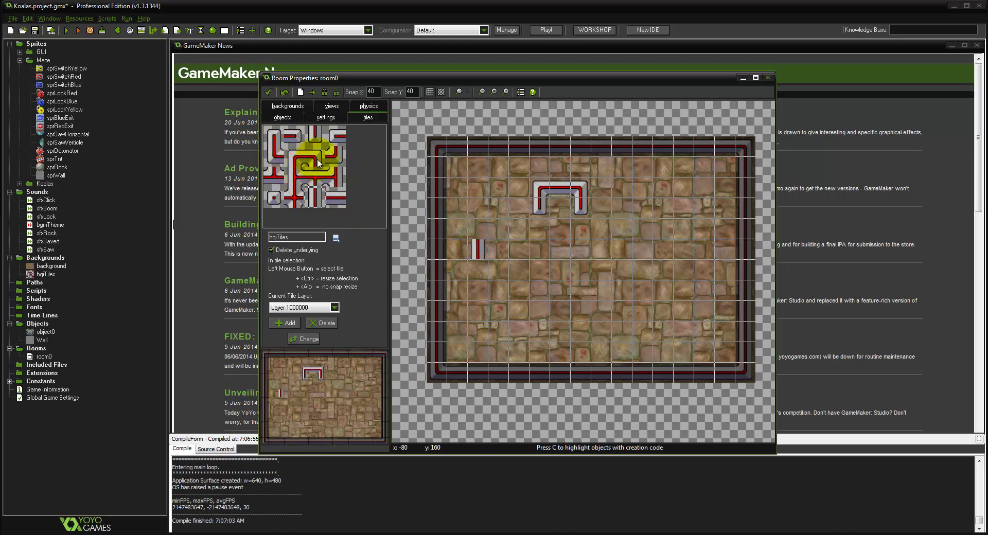
pyautogui.click(295, 156)
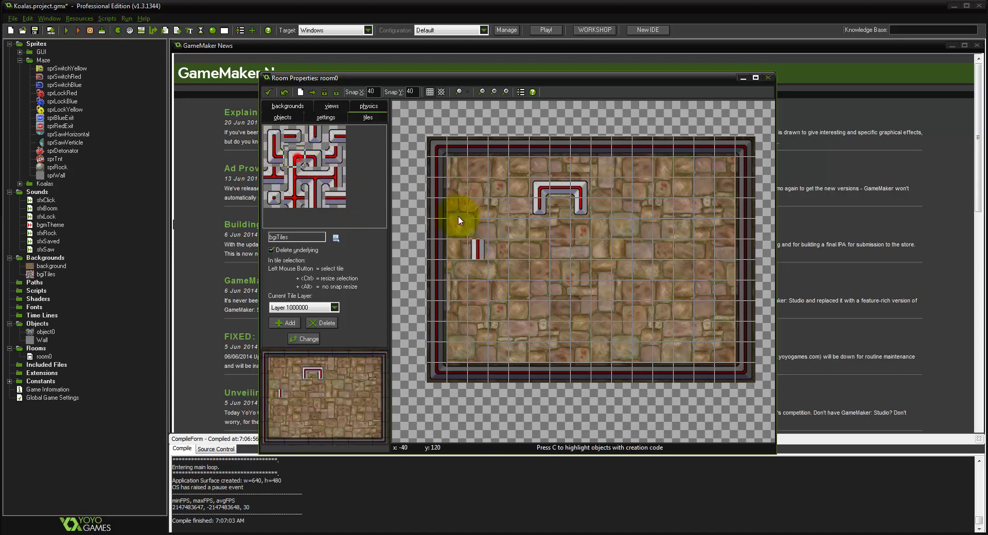
pyautogui.click(471, 227)
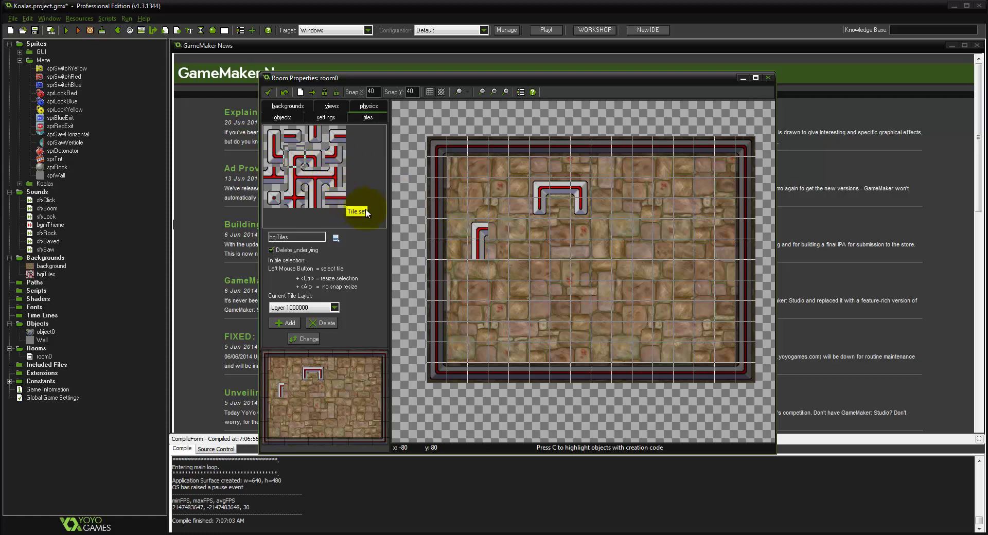
pyautogui.click(273, 149)
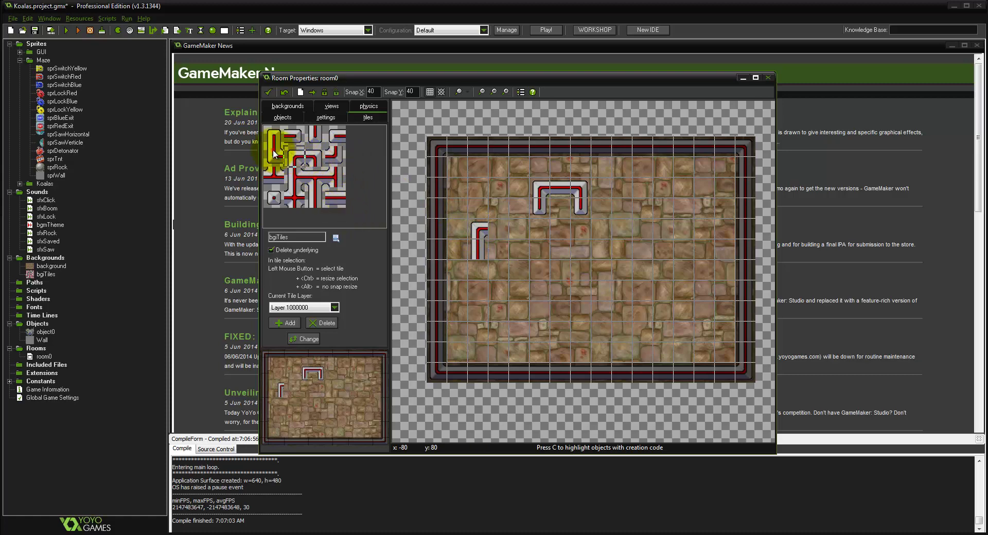
pyautogui.click(477, 270)
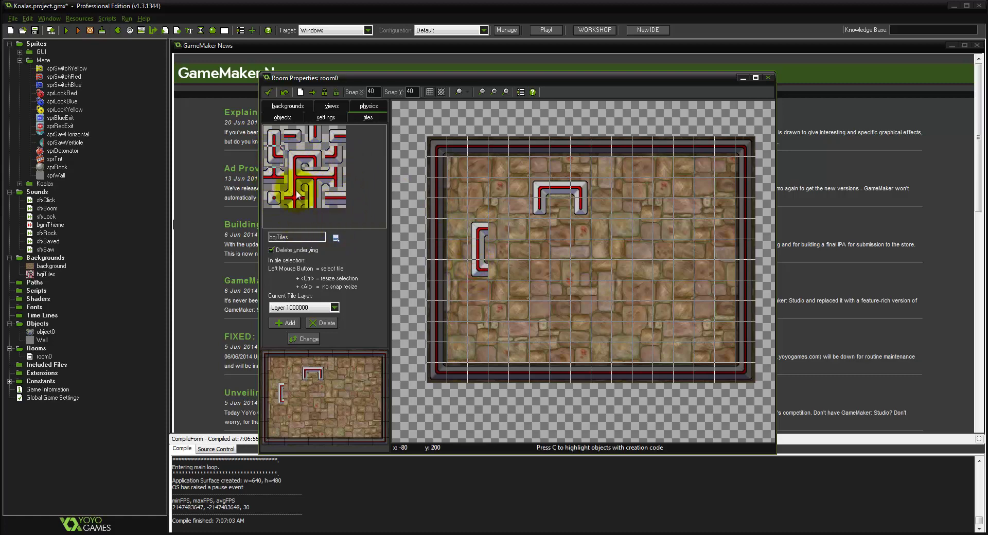
pyautogui.click(298, 137)
pyautogui.click(494, 234)
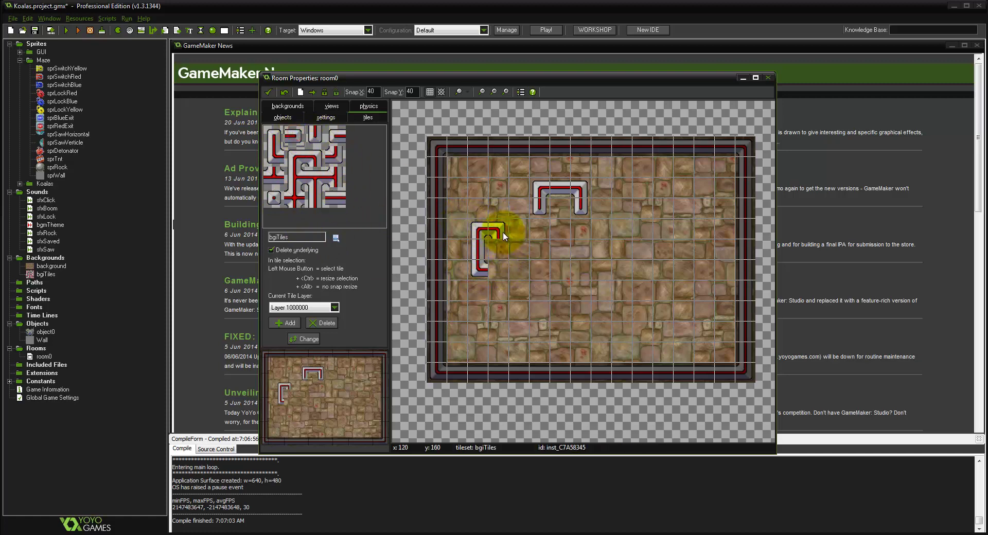
pyautogui.click(500, 270)
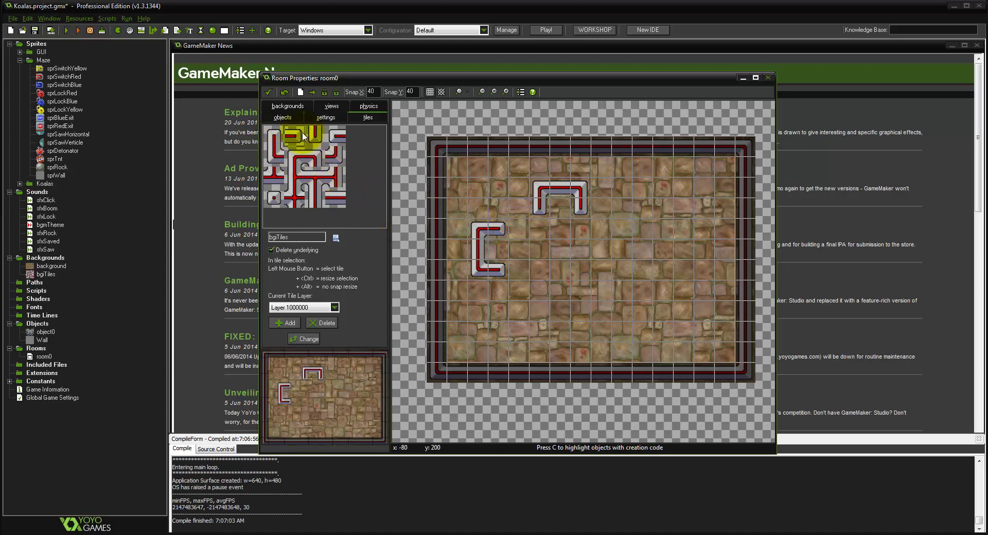
# - Place horizontal wall-end tiles at x 360, y 160 and y 240, and a vertical tile at x 400, y 200
pyautogui.click(341, 134)
pyautogui.click(620, 229)
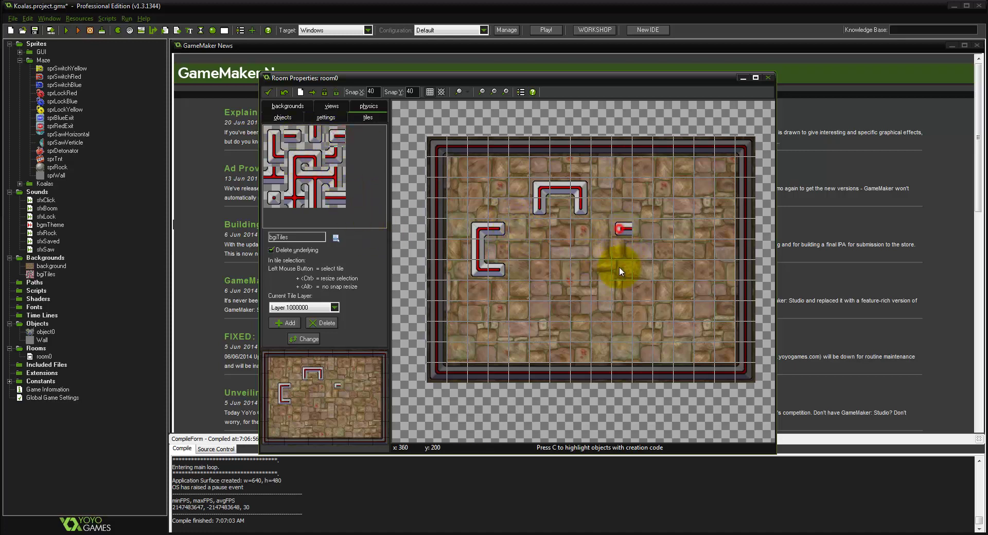
pyautogui.click(619, 270)
pyautogui.click(320, 190)
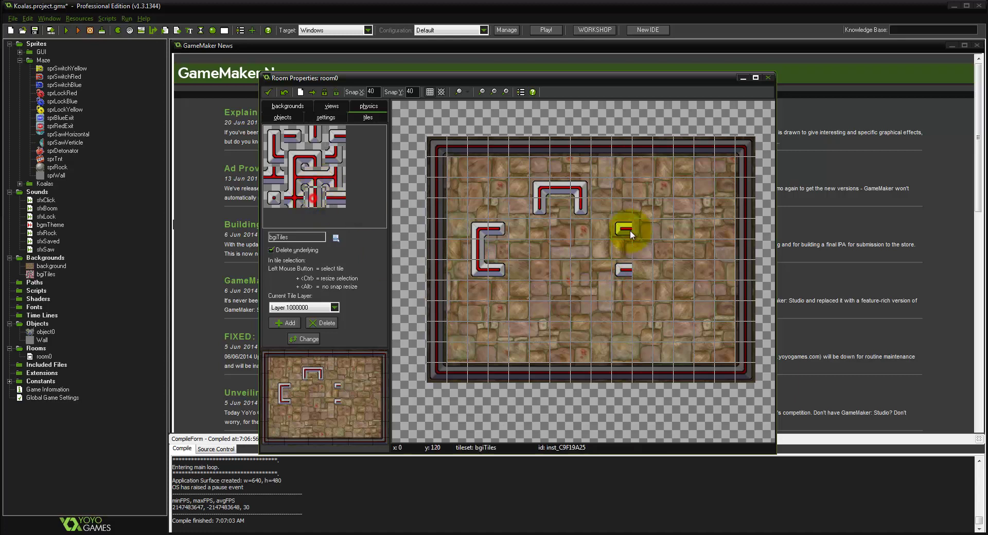
pyautogui.click(667, 249)
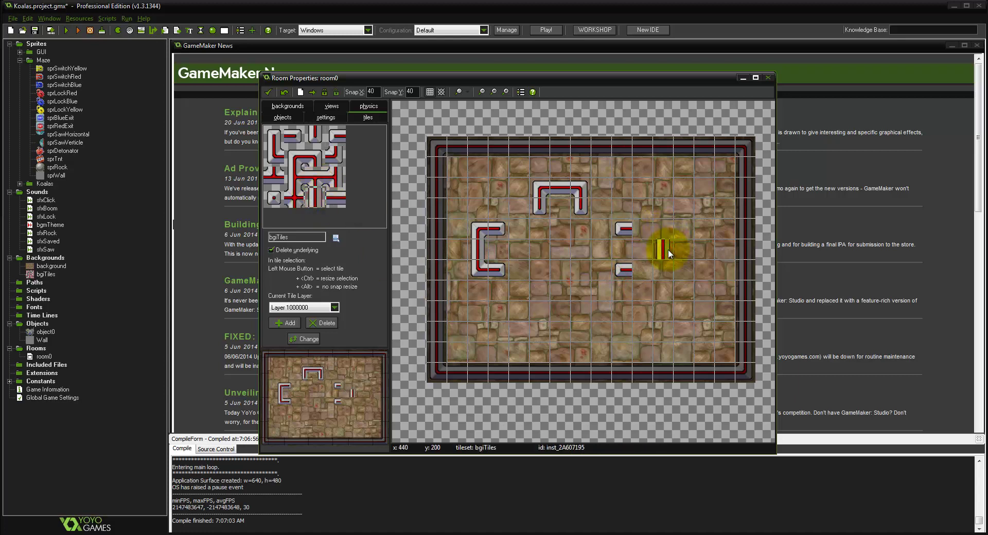
pyautogui.keyDown('ctrl'); pyautogui.moveTo(667, 250); pyautogui.dragTo(649, 253); pyautogui.keyUp('ctrl')
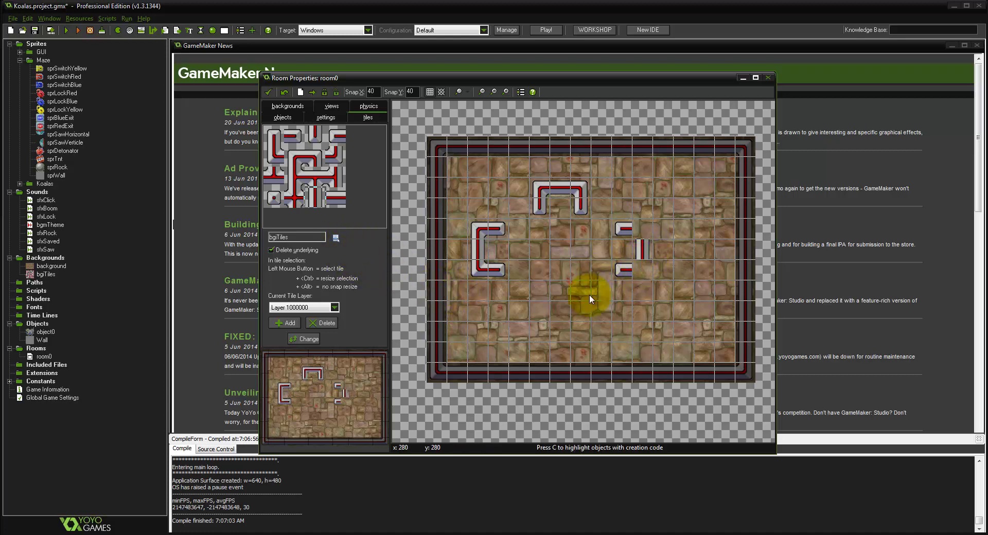
pyautogui.click(308, 157)
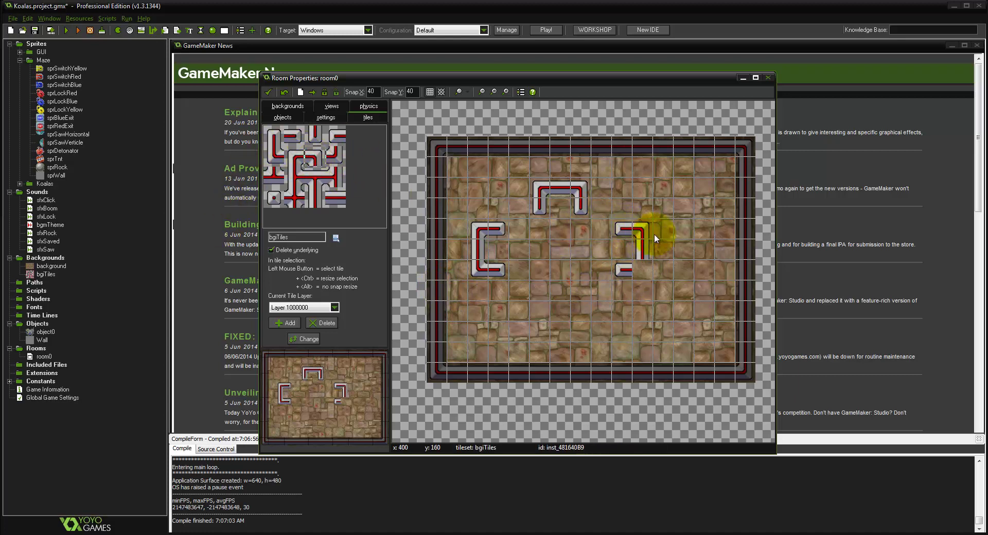
pyautogui.click(650, 228)
pyautogui.rightClick(638, 228)
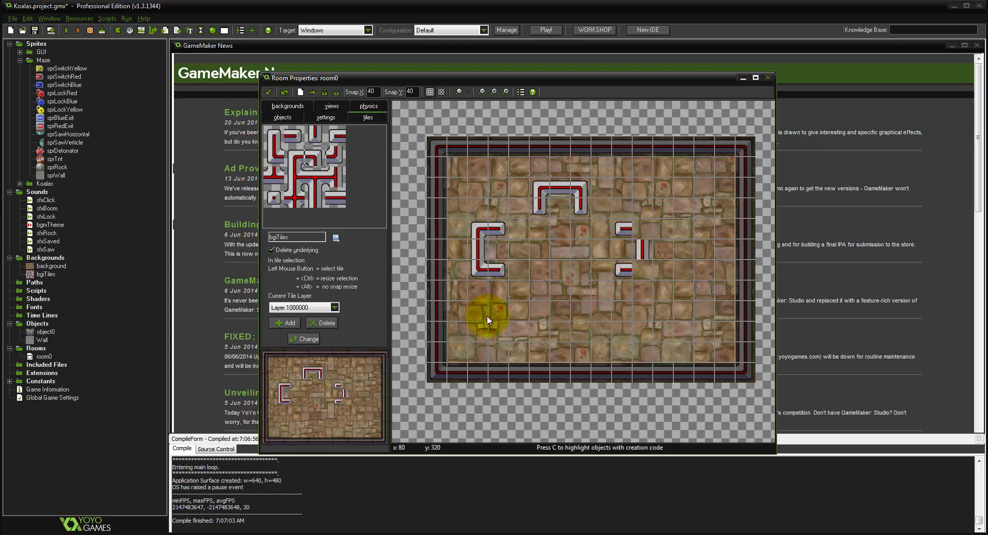
# - Arrange four single-block tiles in a diamond, at x 440 for y 280 and 360, and at x 400 and 480 for y 320
pyautogui.click(278, 197)
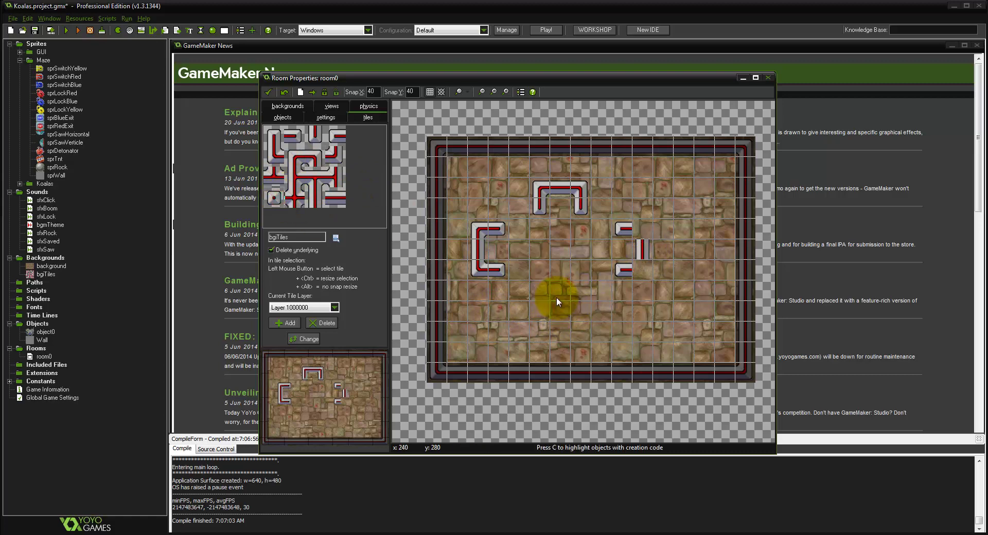
pyautogui.click(538, 314)
pyautogui.click(554, 327)
pyautogui.rightClick(561, 329)
pyautogui.keyDown('shift'); pyautogui.rightClick(558, 332); pyautogui.keyUp('shift')
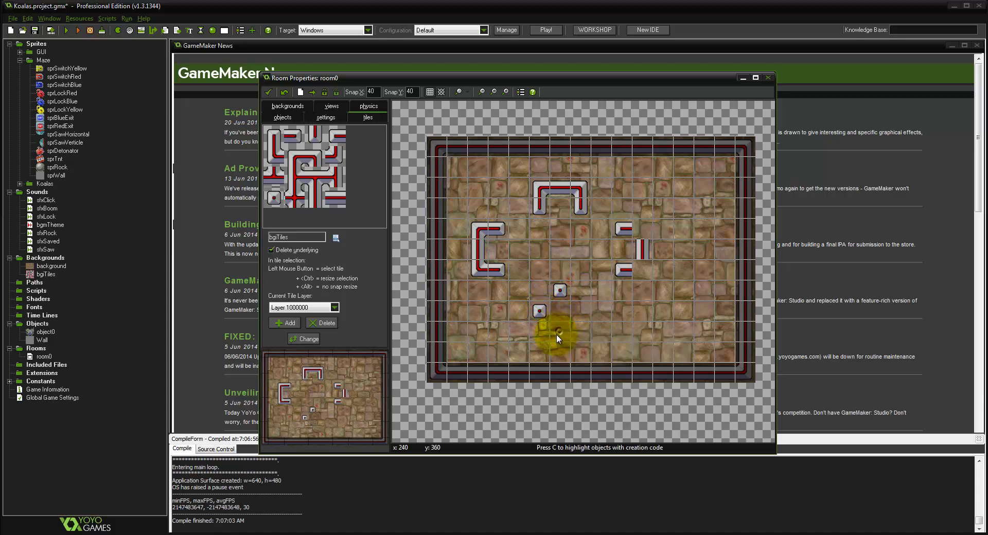
pyautogui.keyDown('shift'); pyautogui.rightClick(541, 313); pyautogui.keyUp('shift')
pyautogui.keyDown('shift'); pyautogui.rightClick(564, 292); pyautogui.keyUp('shift')
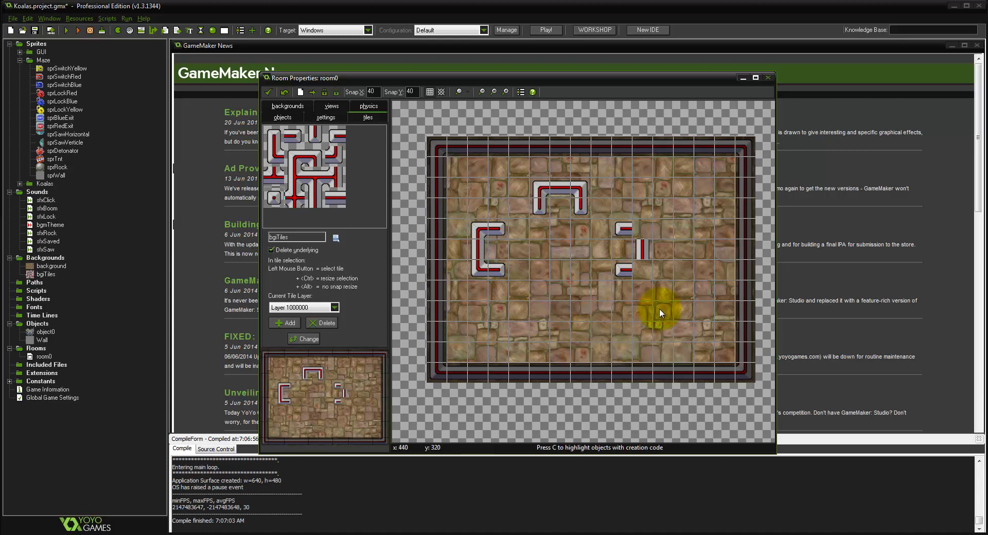
pyautogui.click(661, 293)
pyautogui.click(644, 310)
pyautogui.click(680, 309)
pyautogui.click(659, 330)
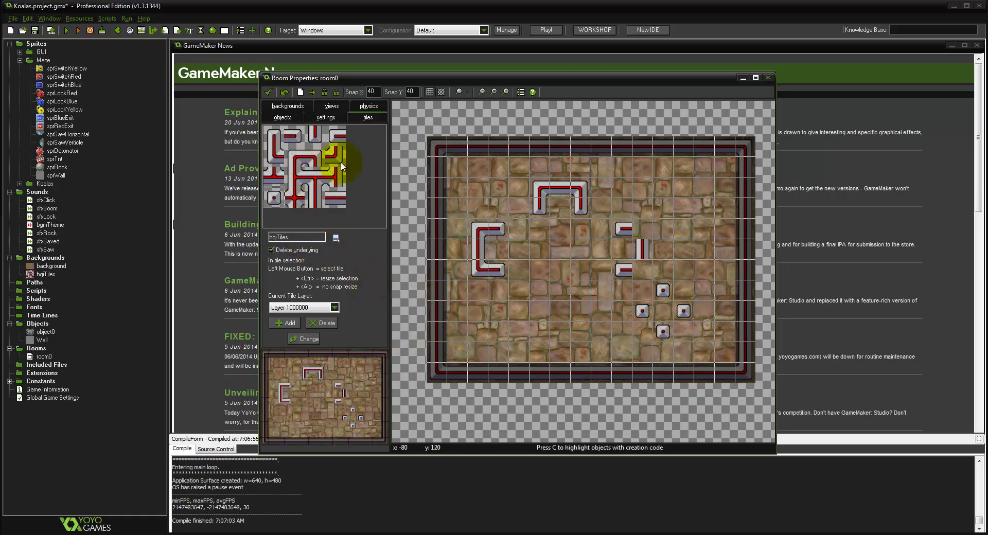
# - Build the base of a U-shaped tile wall at y 360, with corners at x 200 and 280 and a horizontal tile between
pyautogui.click(276, 156)
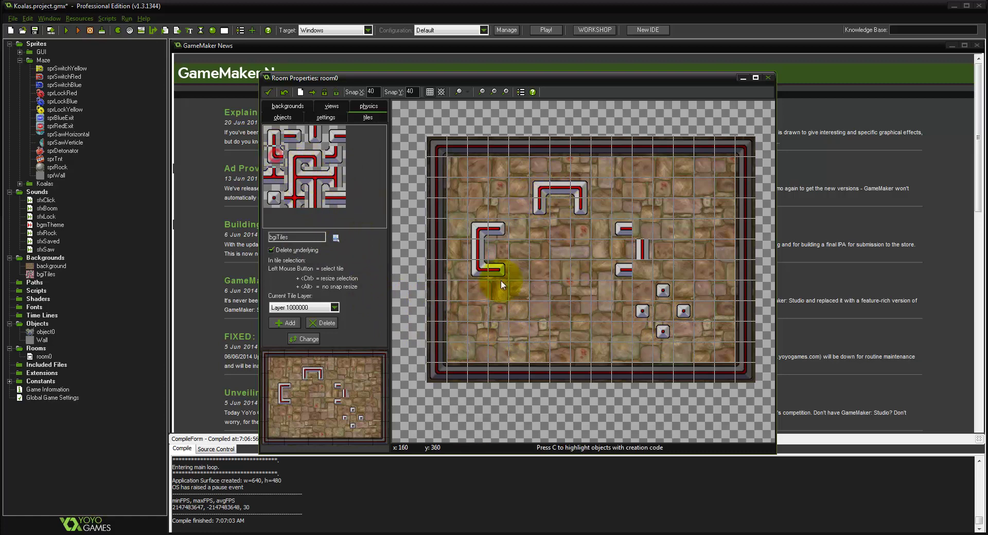
pyautogui.click(539, 306)
pyautogui.click(339, 153)
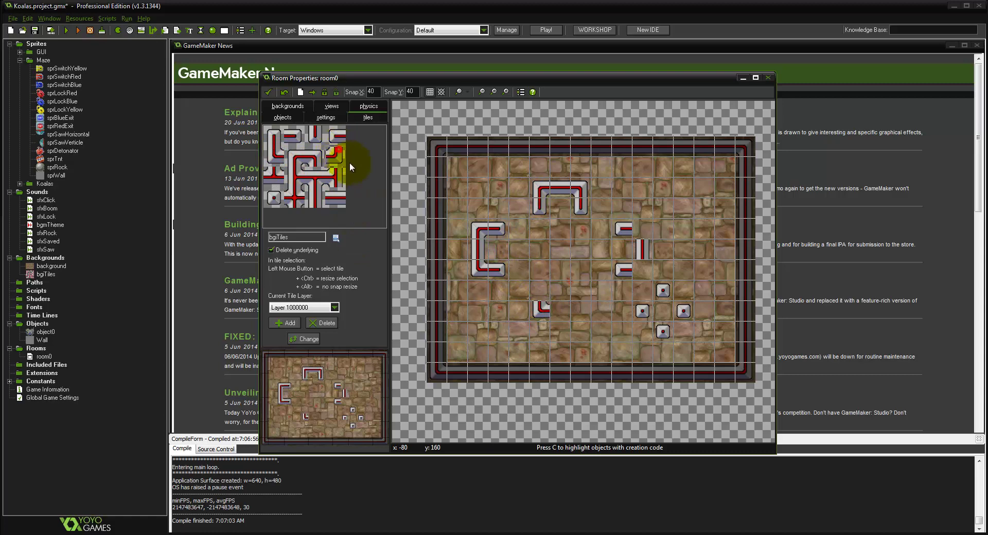
pyautogui.click(584, 310)
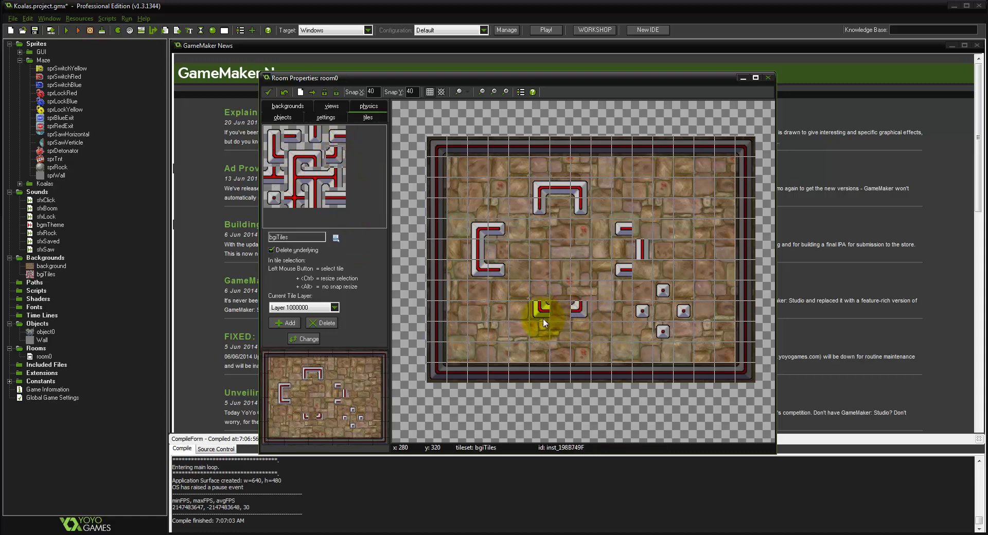
pyautogui.rightClick(541, 306)
pyautogui.click(564, 306)
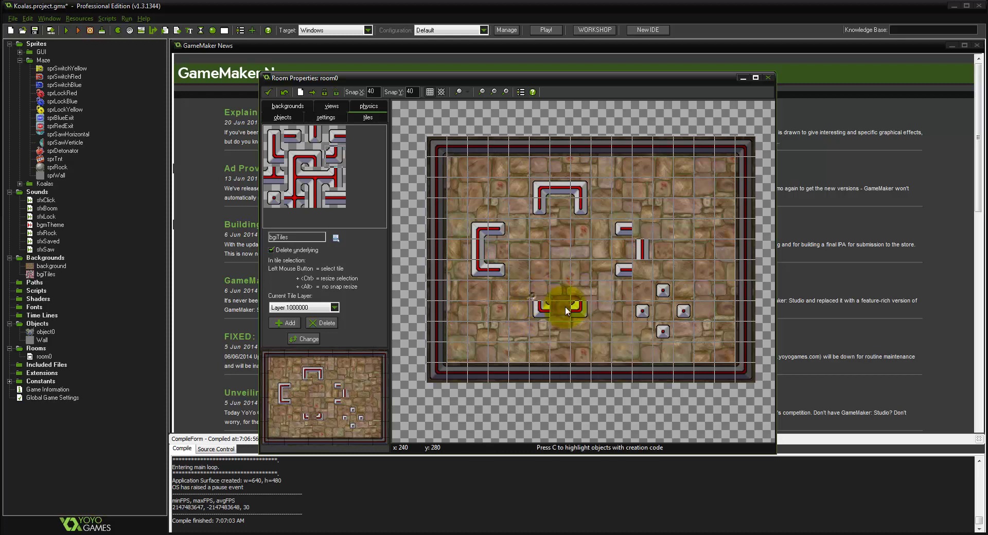
pyautogui.keyDown('shift'); pyautogui.moveTo(575, 309); pyautogui.dragTo(539, 310, button='right'); pyautogui.keyUp('shift')
pyautogui.click(575, 325)
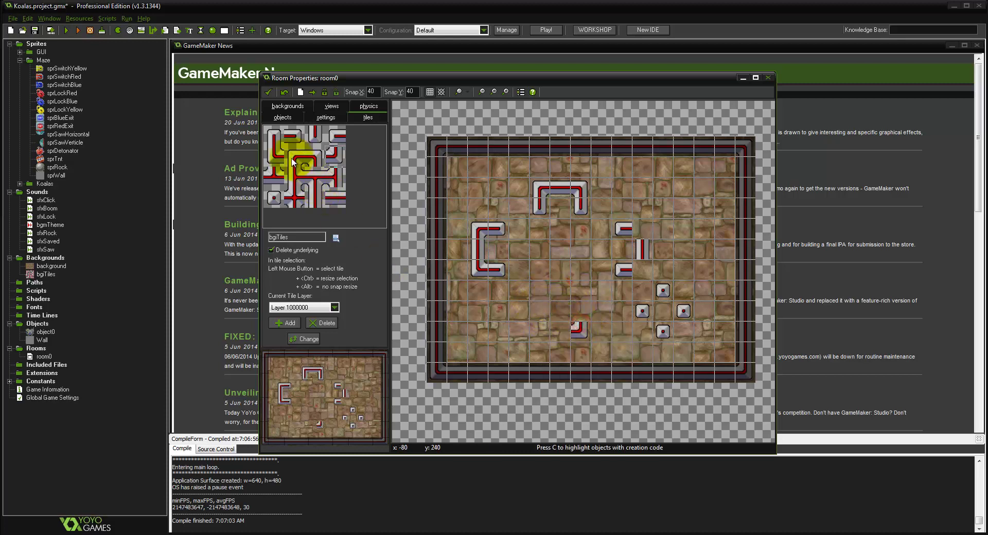
pyautogui.click(277, 154)
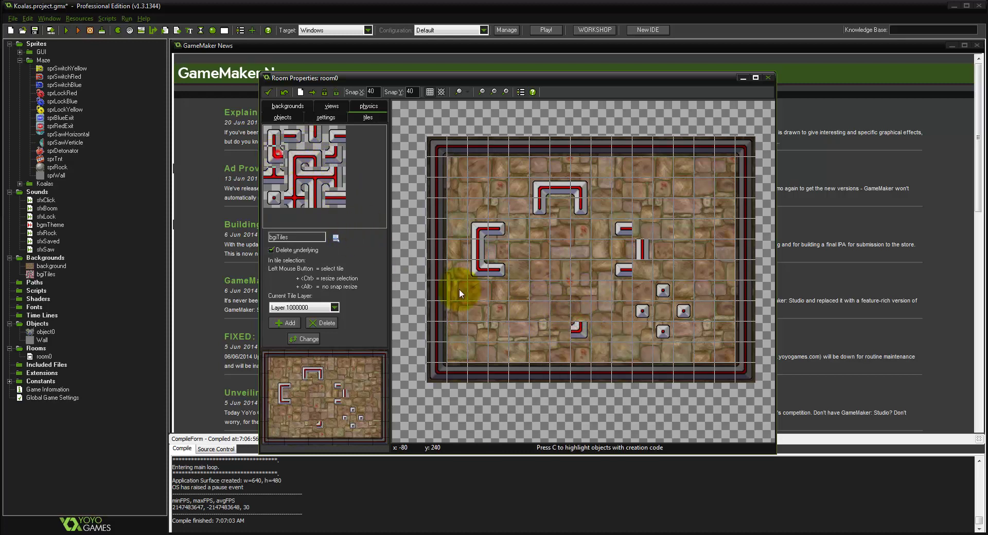
pyautogui.click(535, 331)
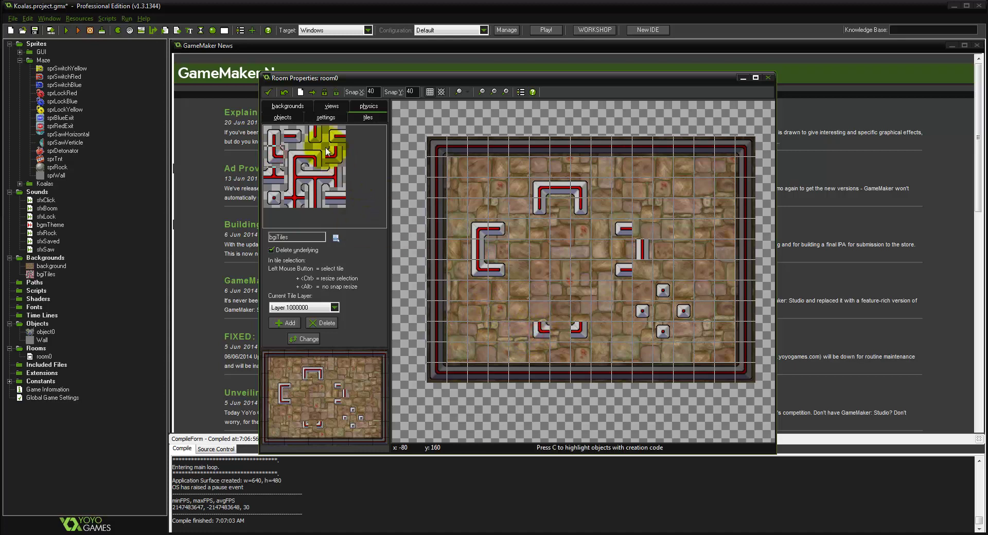
pyautogui.click(340, 199)
pyautogui.click(556, 328)
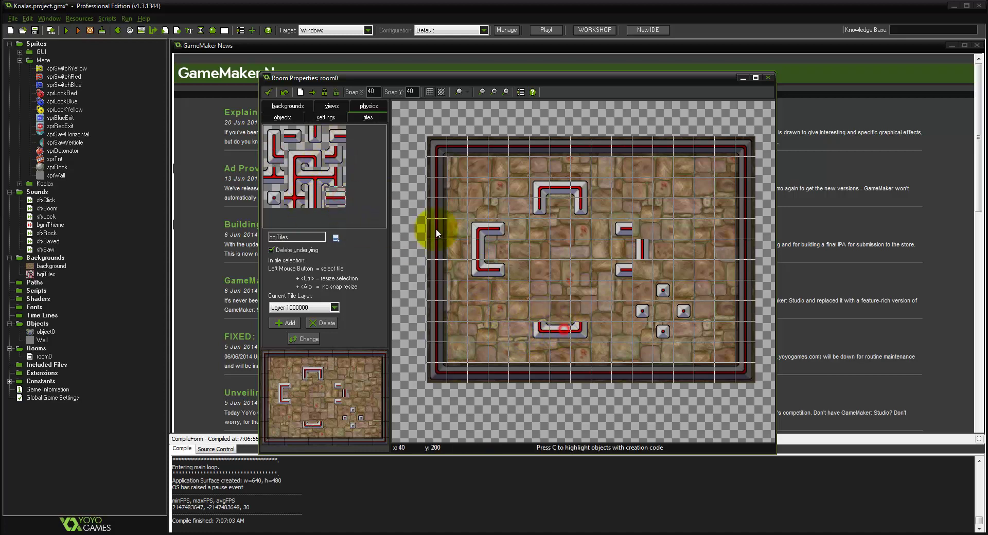
# - Add vertical end tiles above both U-wall corners at y 320, and place a single-block tile at x 480, y 120
pyautogui.click(271, 142)
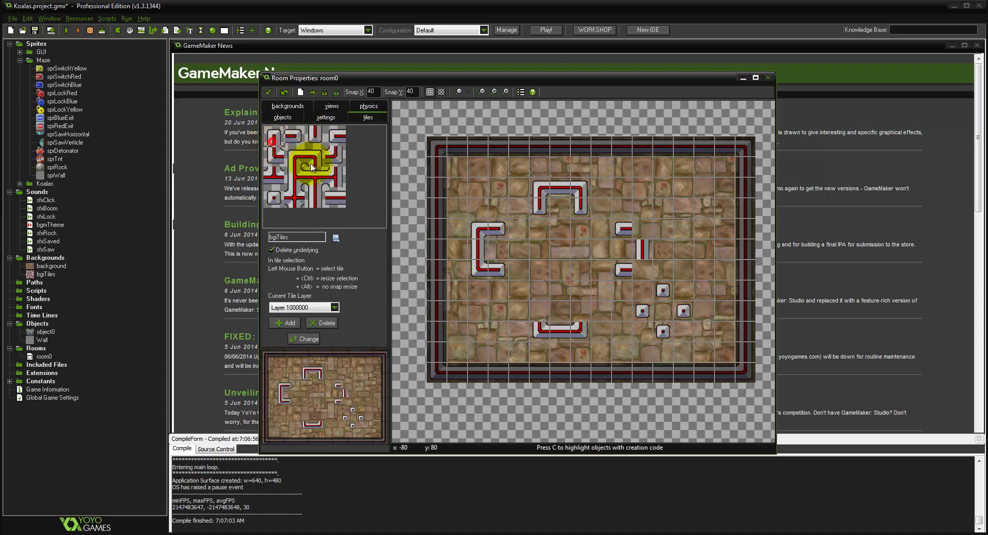
pyautogui.click(539, 311)
pyautogui.click(587, 309)
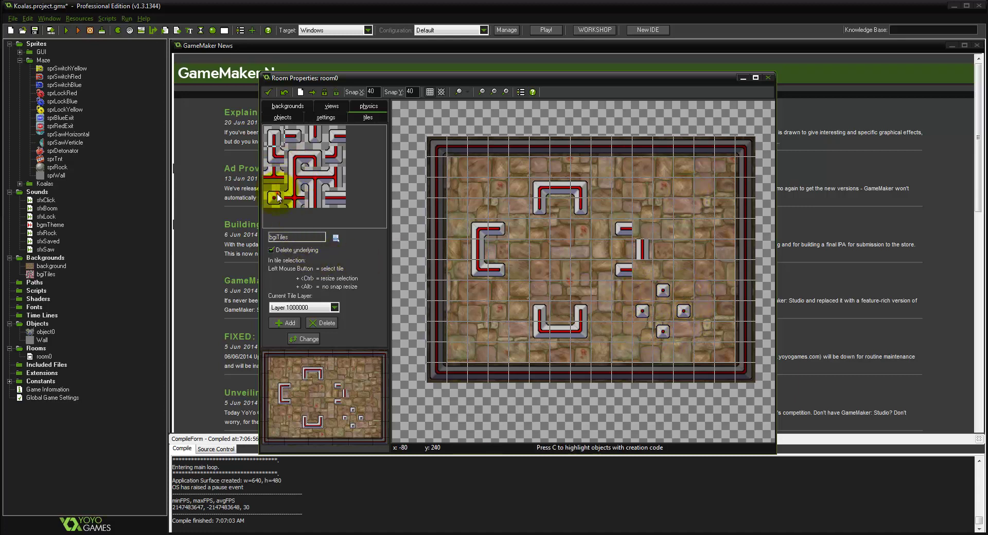
pyautogui.click(683, 207)
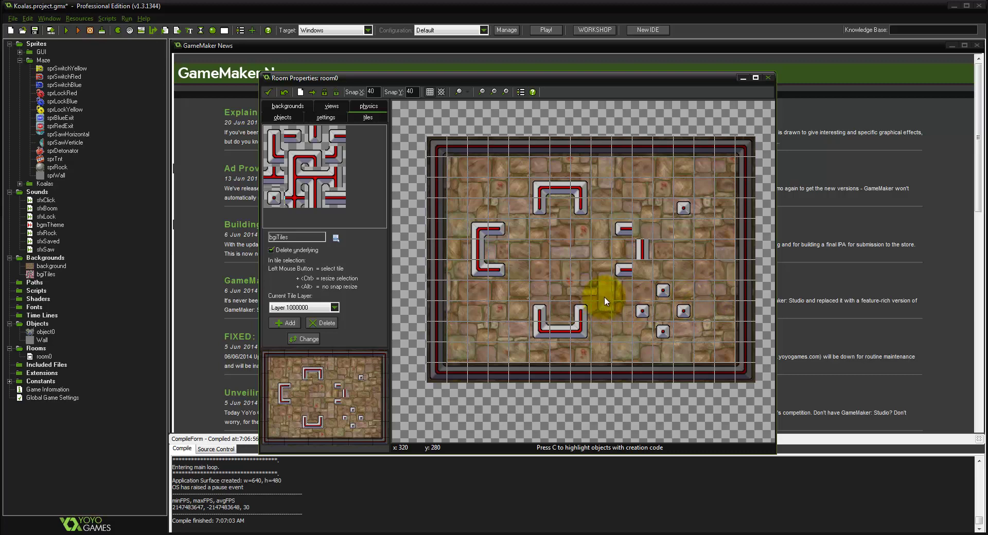
# - Choose the Wall object and cover every tile of the C-shaped wall with Wall instances
pyautogui.click(282, 117)
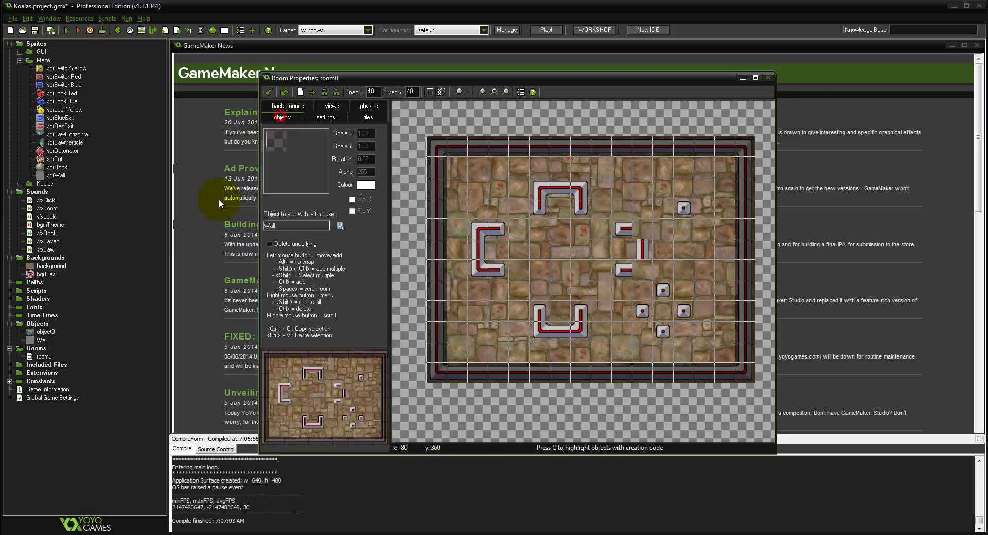
pyautogui.click(294, 148)
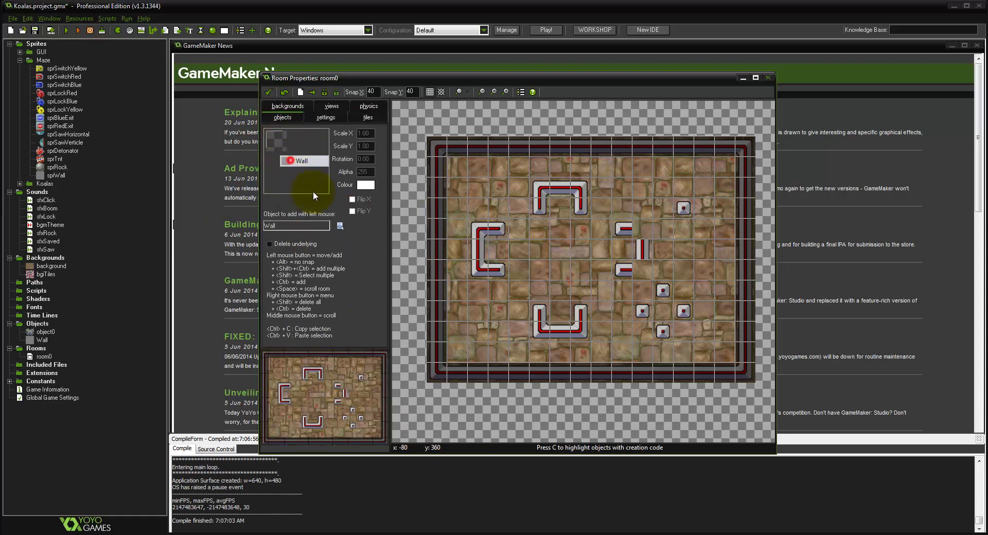
pyautogui.click(301, 161)
pyautogui.moveTo(489, 227); pyautogui.dragTo(488, 266)
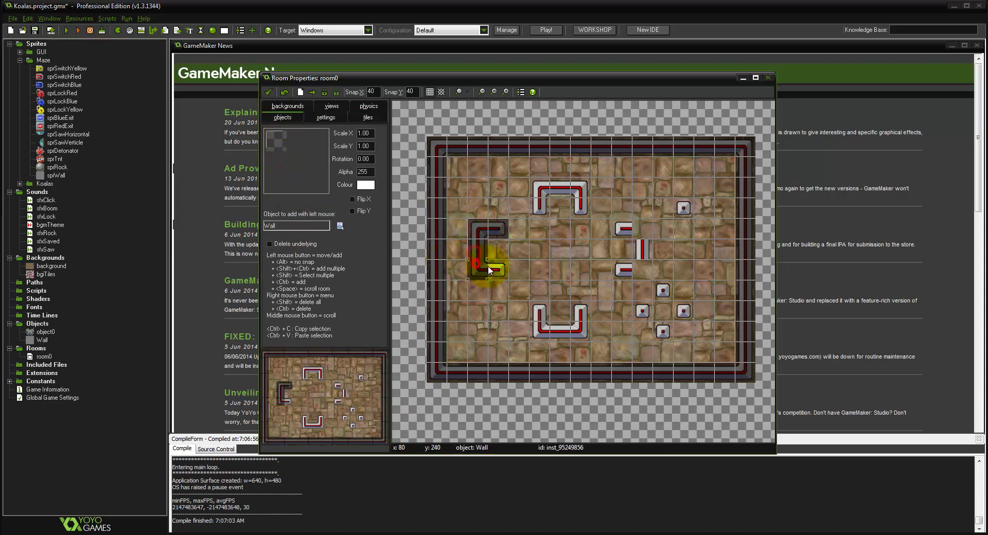
pyautogui.click(494, 268)
# - Place Wall instances over all five tiles of the arch-shaped wall
pyautogui.click(538, 204)
pyautogui.click(540, 189)
pyautogui.click(559, 186)
pyautogui.click(575, 186)
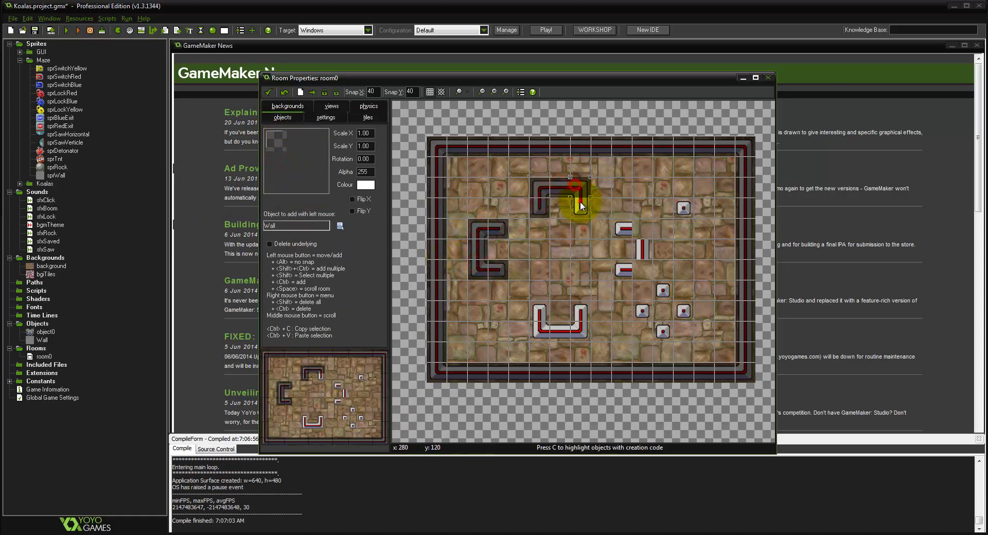
pyautogui.click(580, 206)
# - Place unscaled Wall instances on the two end tiles at x 360 and the vertical tile at x 400, removing any stretched one
pyautogui.click(627, 230)
pyautogui.click(639, 251)
pyautogui.moveTo(633, 258); pyautogui.dragTo(630, 261)
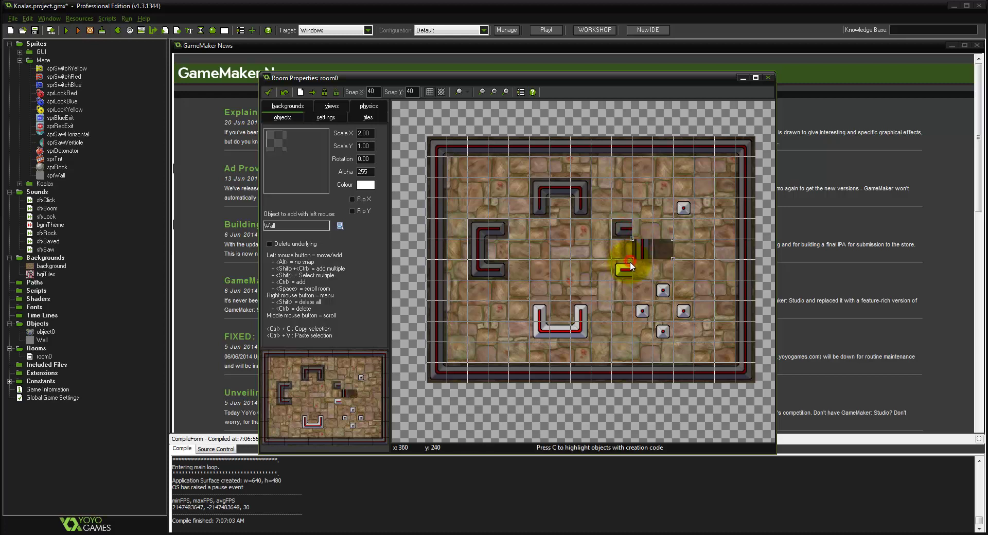
pyautogui.keyDown('ctrl'); pyautogui.rightClick(657, 251); pyautogui.keyUp('ctrl')
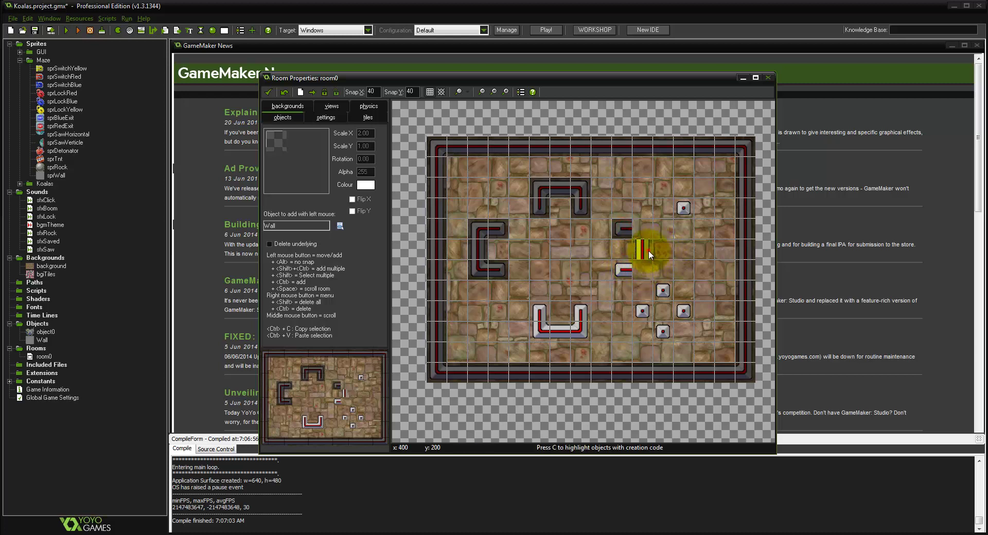
pyautogui.click(648, 250)
pyautogui.click(629, 272)
# - Place Wall instances on the single-block tiles of the diamond arrangement
pyautogui.click(643, 310)
pyautogui.click(662, 291)
pyautogui.click(685, 311)
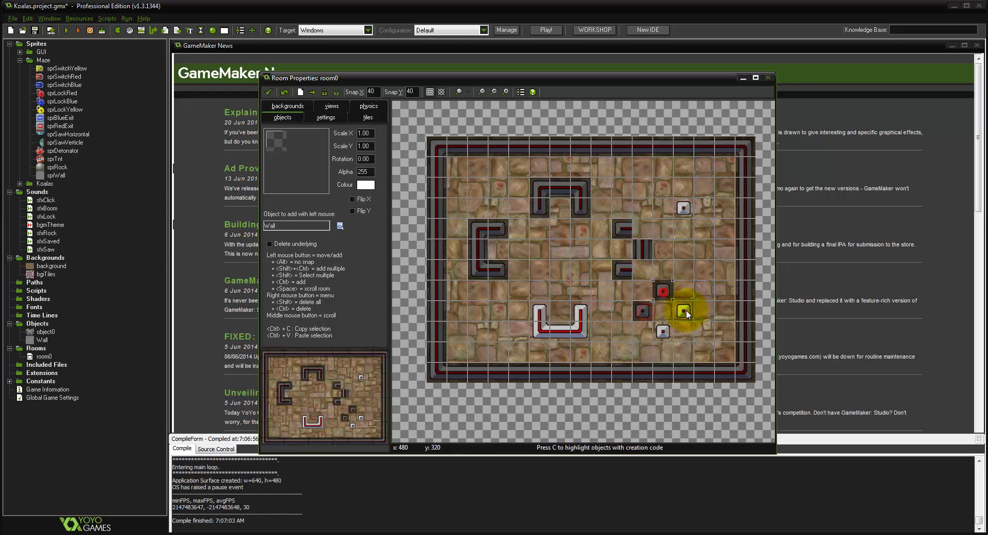
# - Cover the U-shaped wall and the single block at x 480, y 120 with Wall instances
pyautogui.click(581, 311)
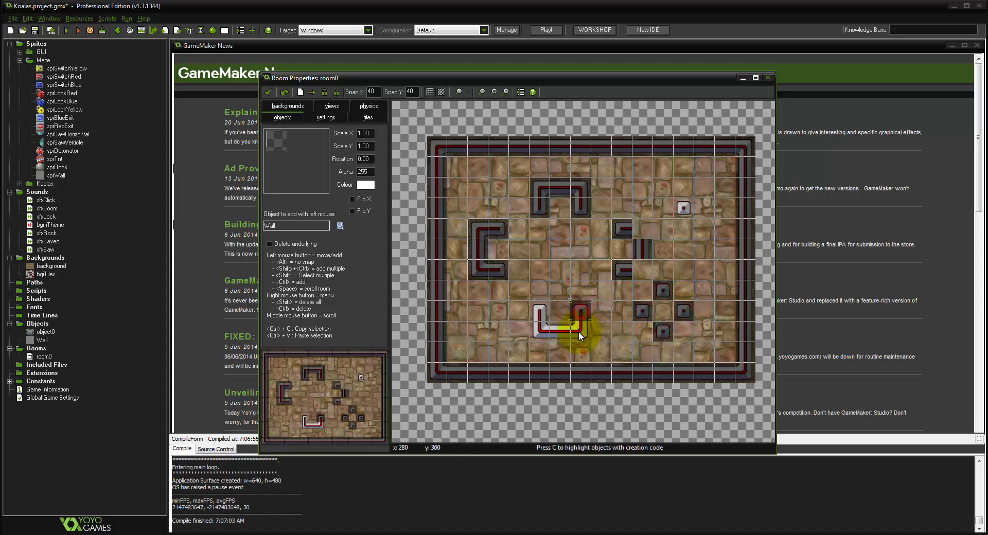
pyautogui.click(545, 332)
pyautogui.click(539, 311)
pyautogui.click(552, 328)
pyautogui.click(578, 327)
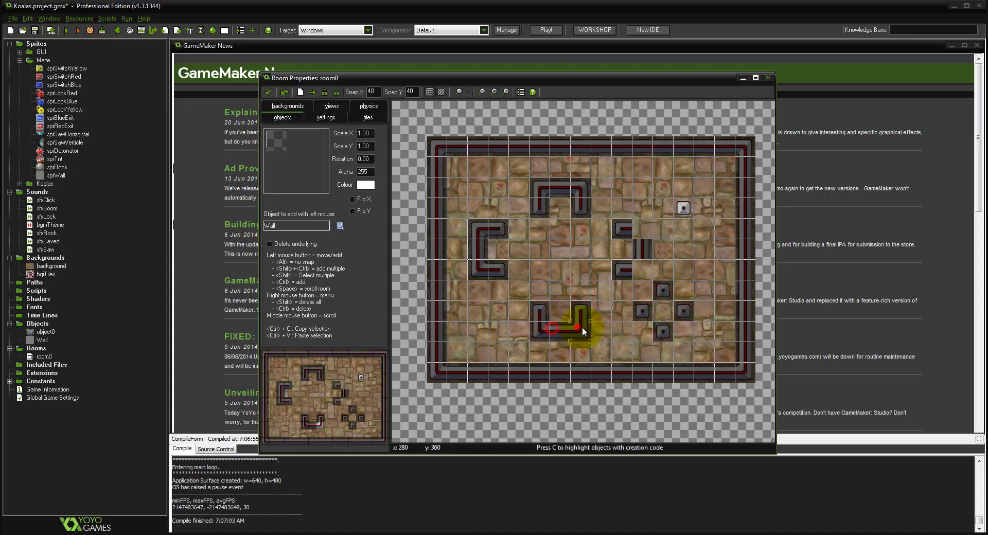
pyautogui.click(687, 209)
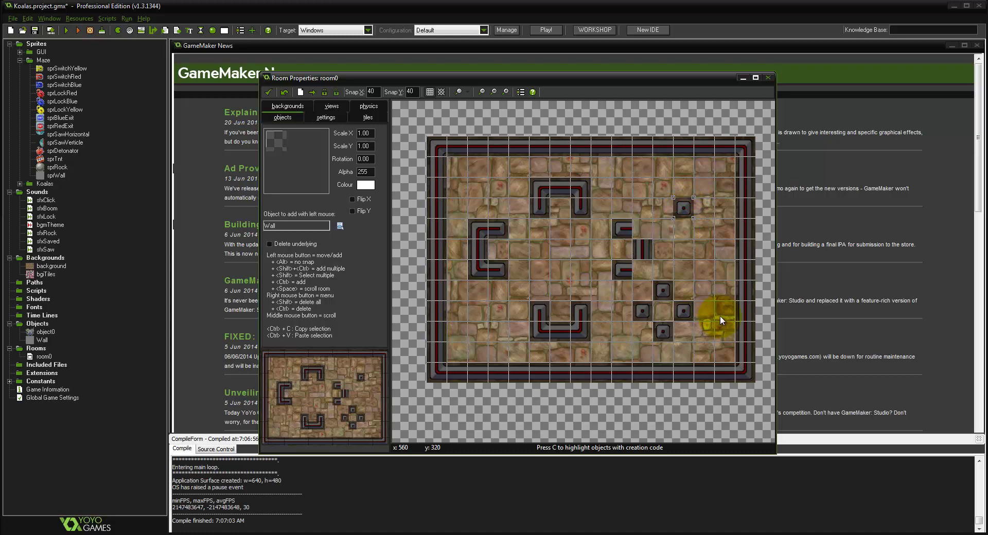